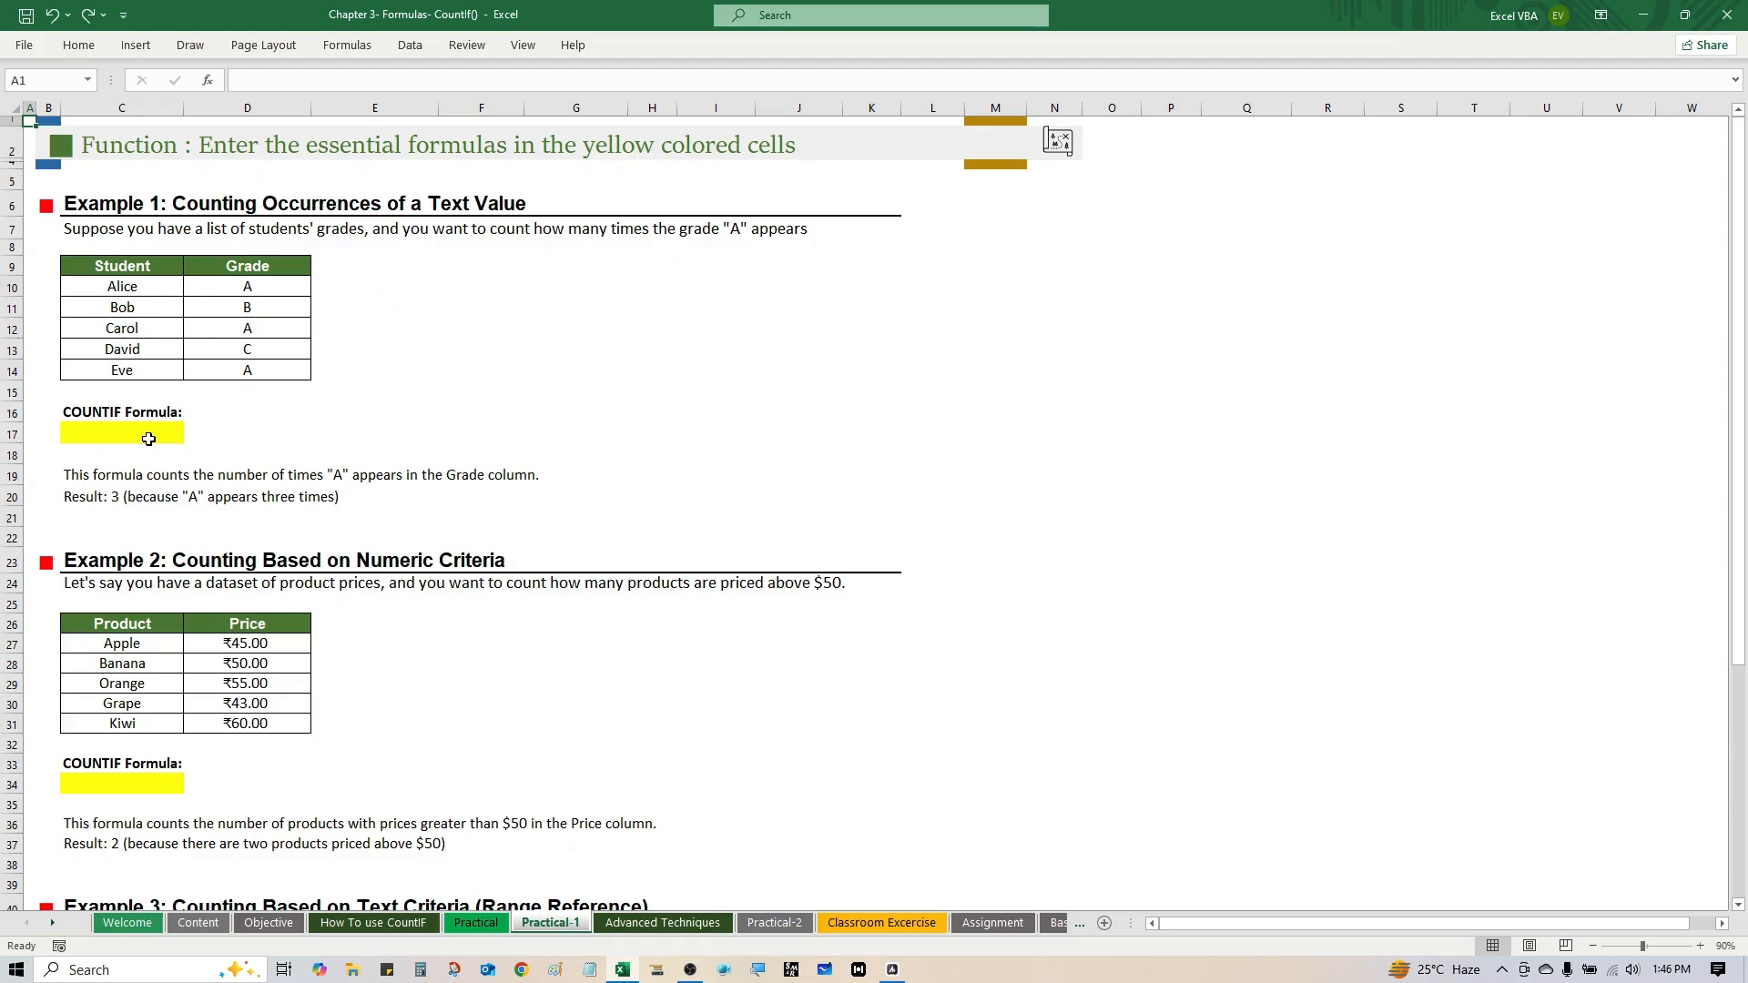
Step: Examine the Example 1 student table and highlight every A in the Grade column
drag(141, 272, 256, 371)
click(268, 275)
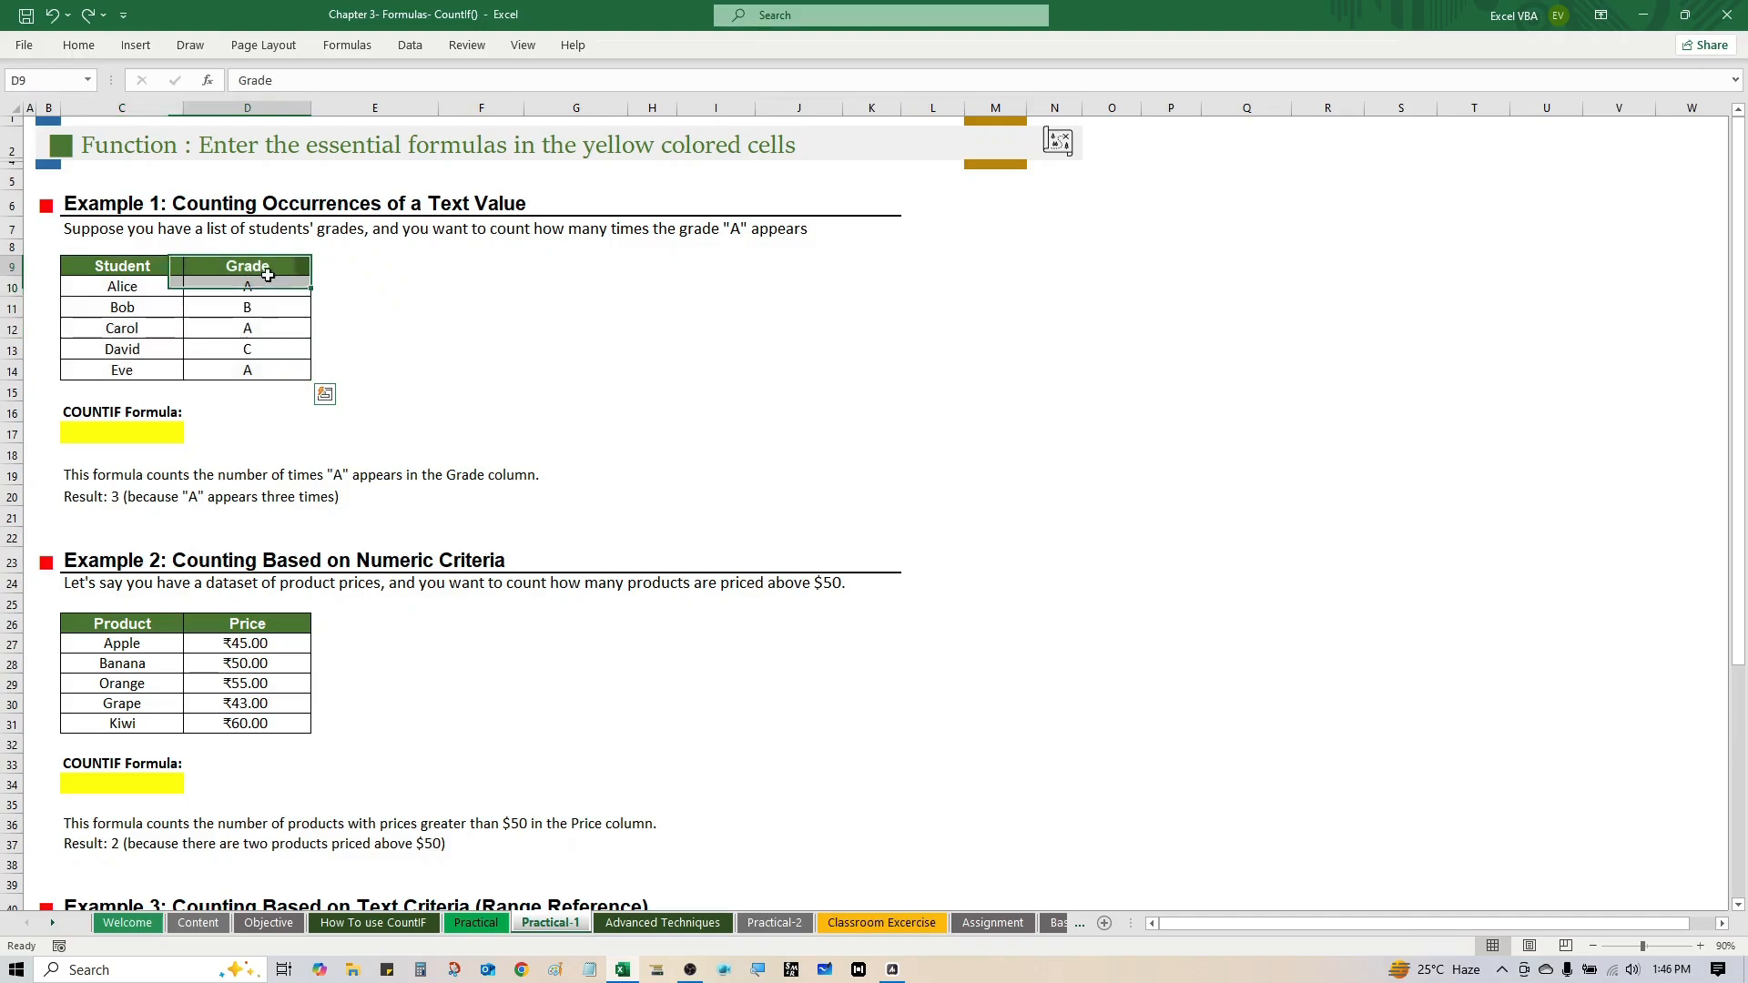
drag(268, 275, 251, 366)
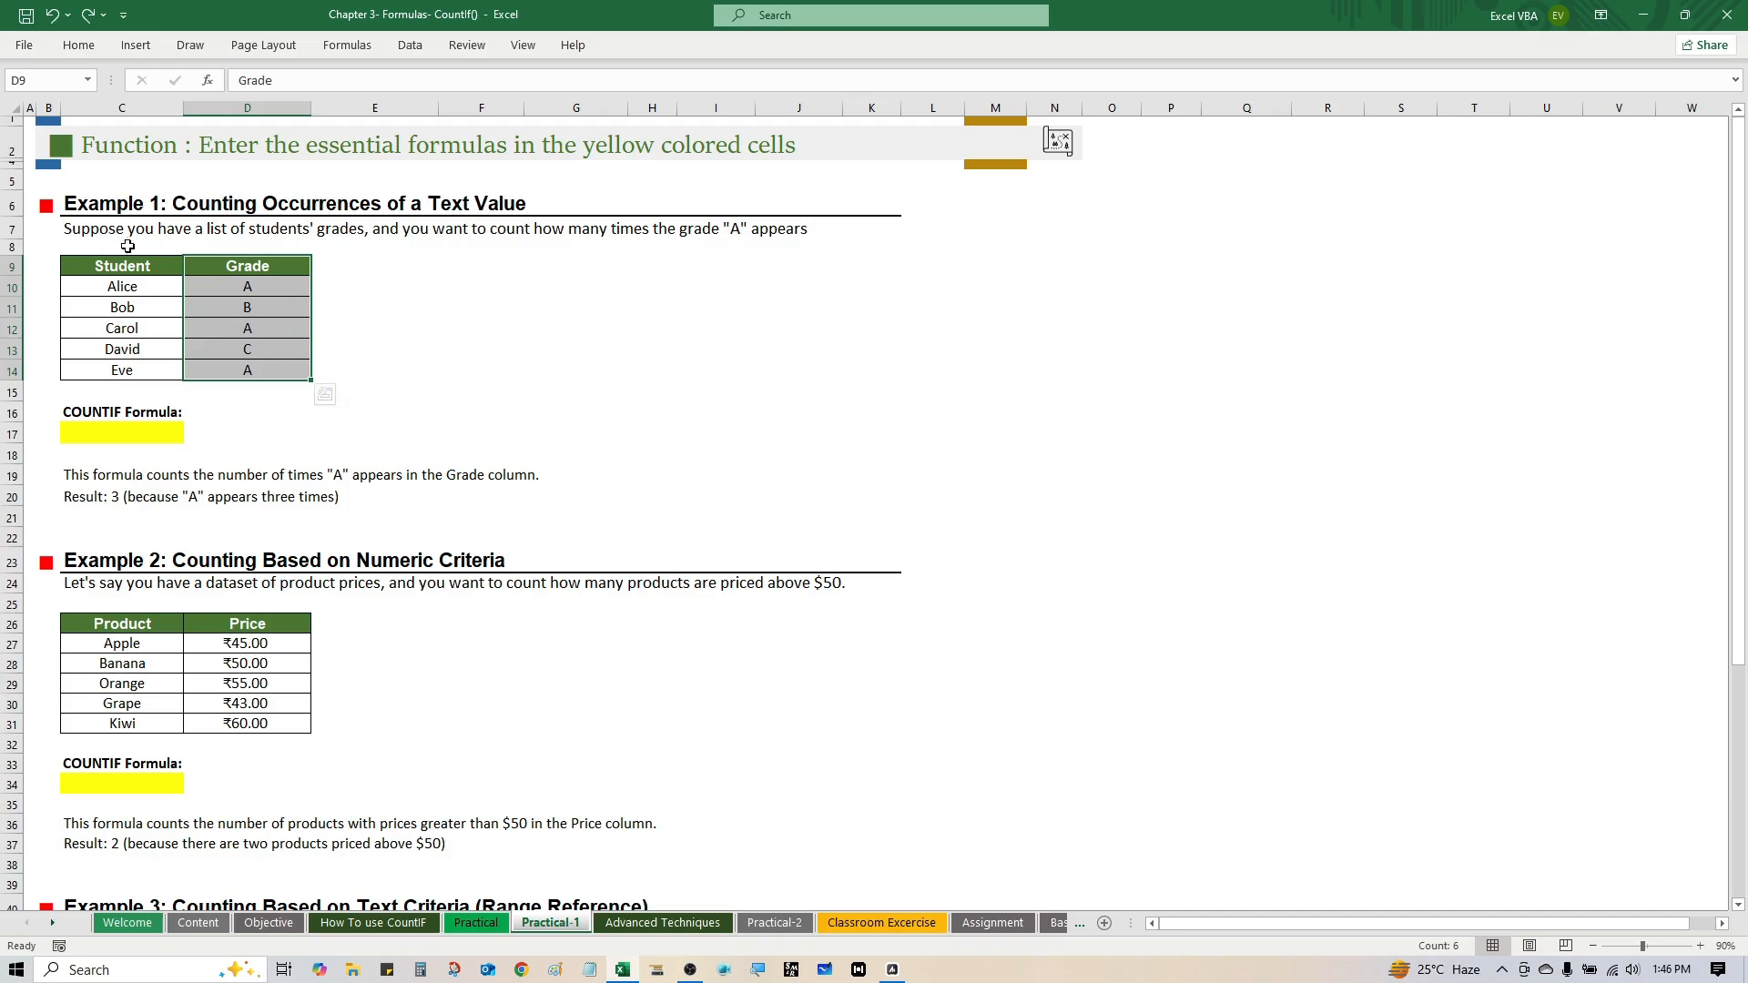
click(170, 286)
click(262, 288)
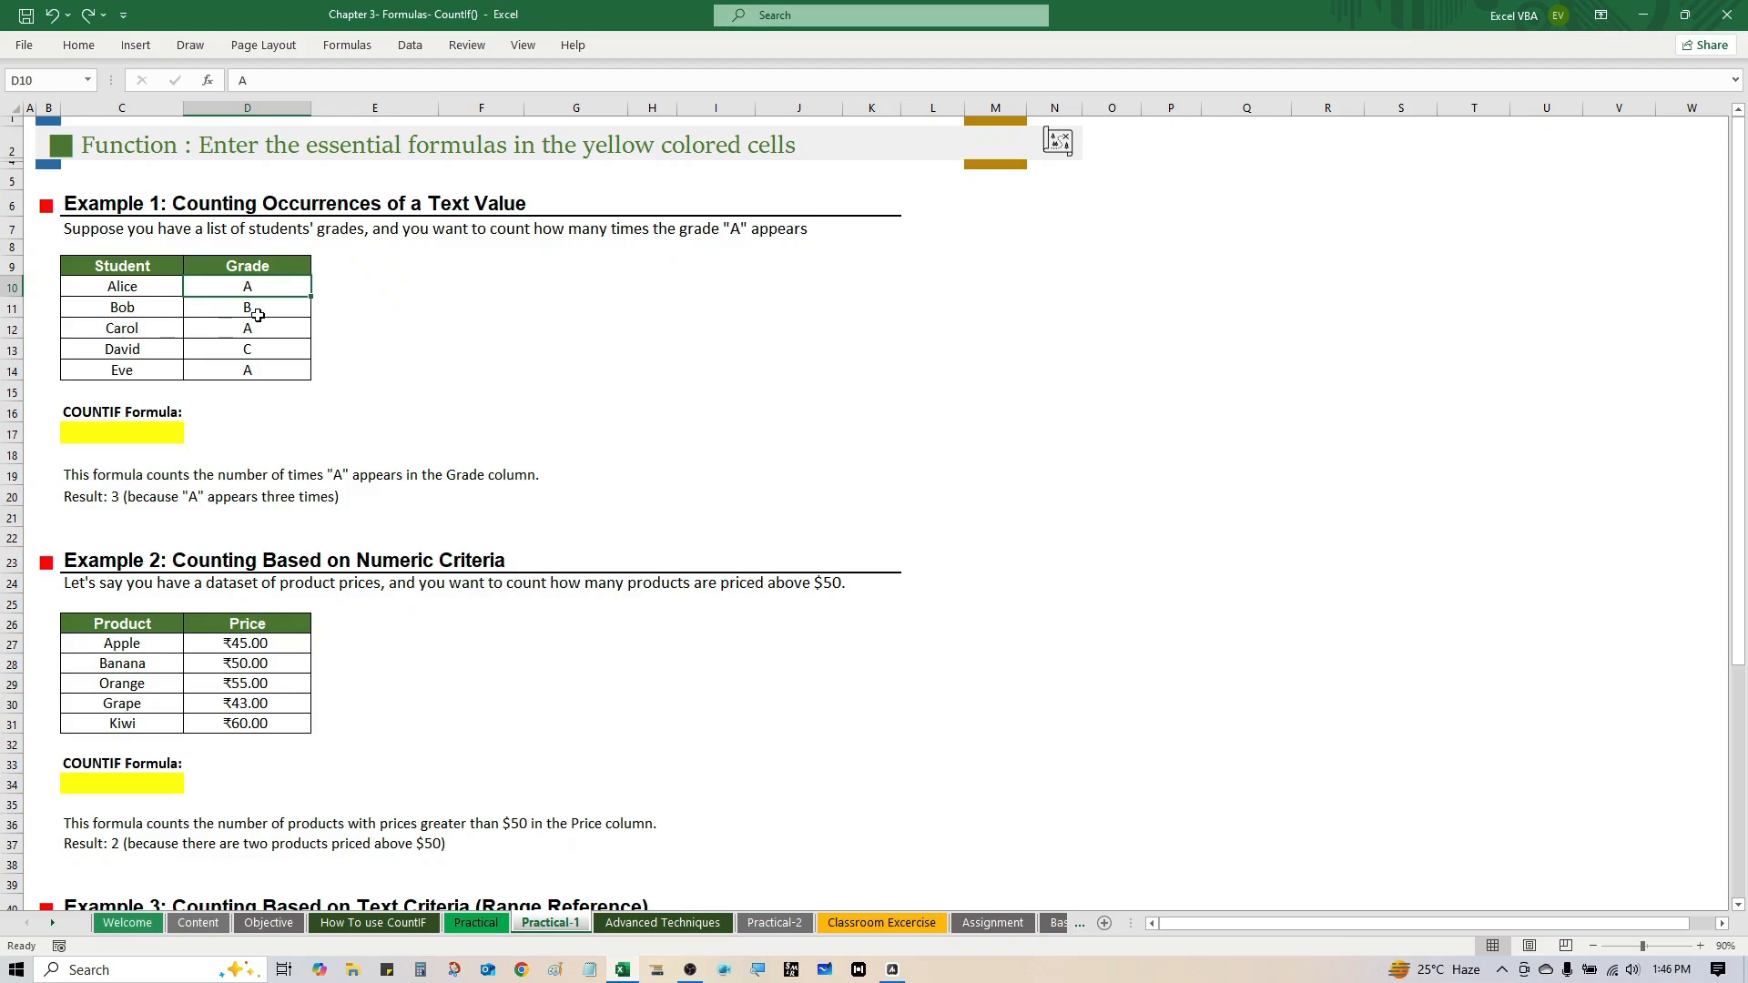
ctrl+click(259, 332)
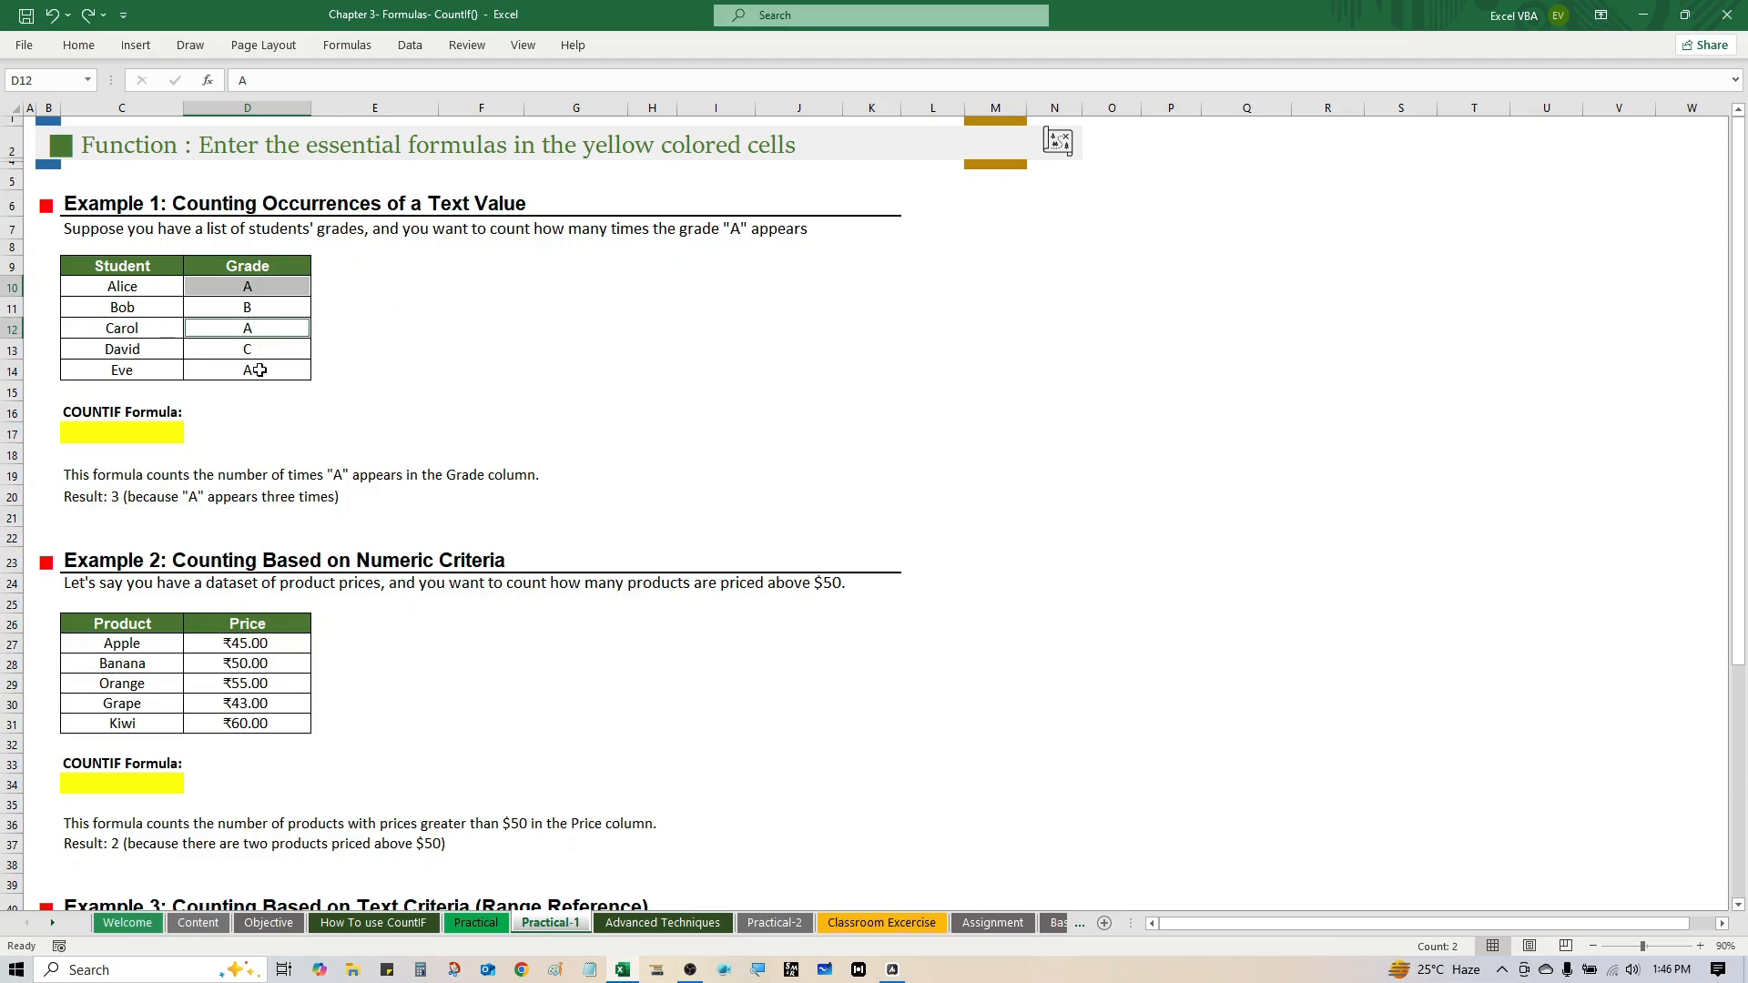
ctrl+click(258, 370)
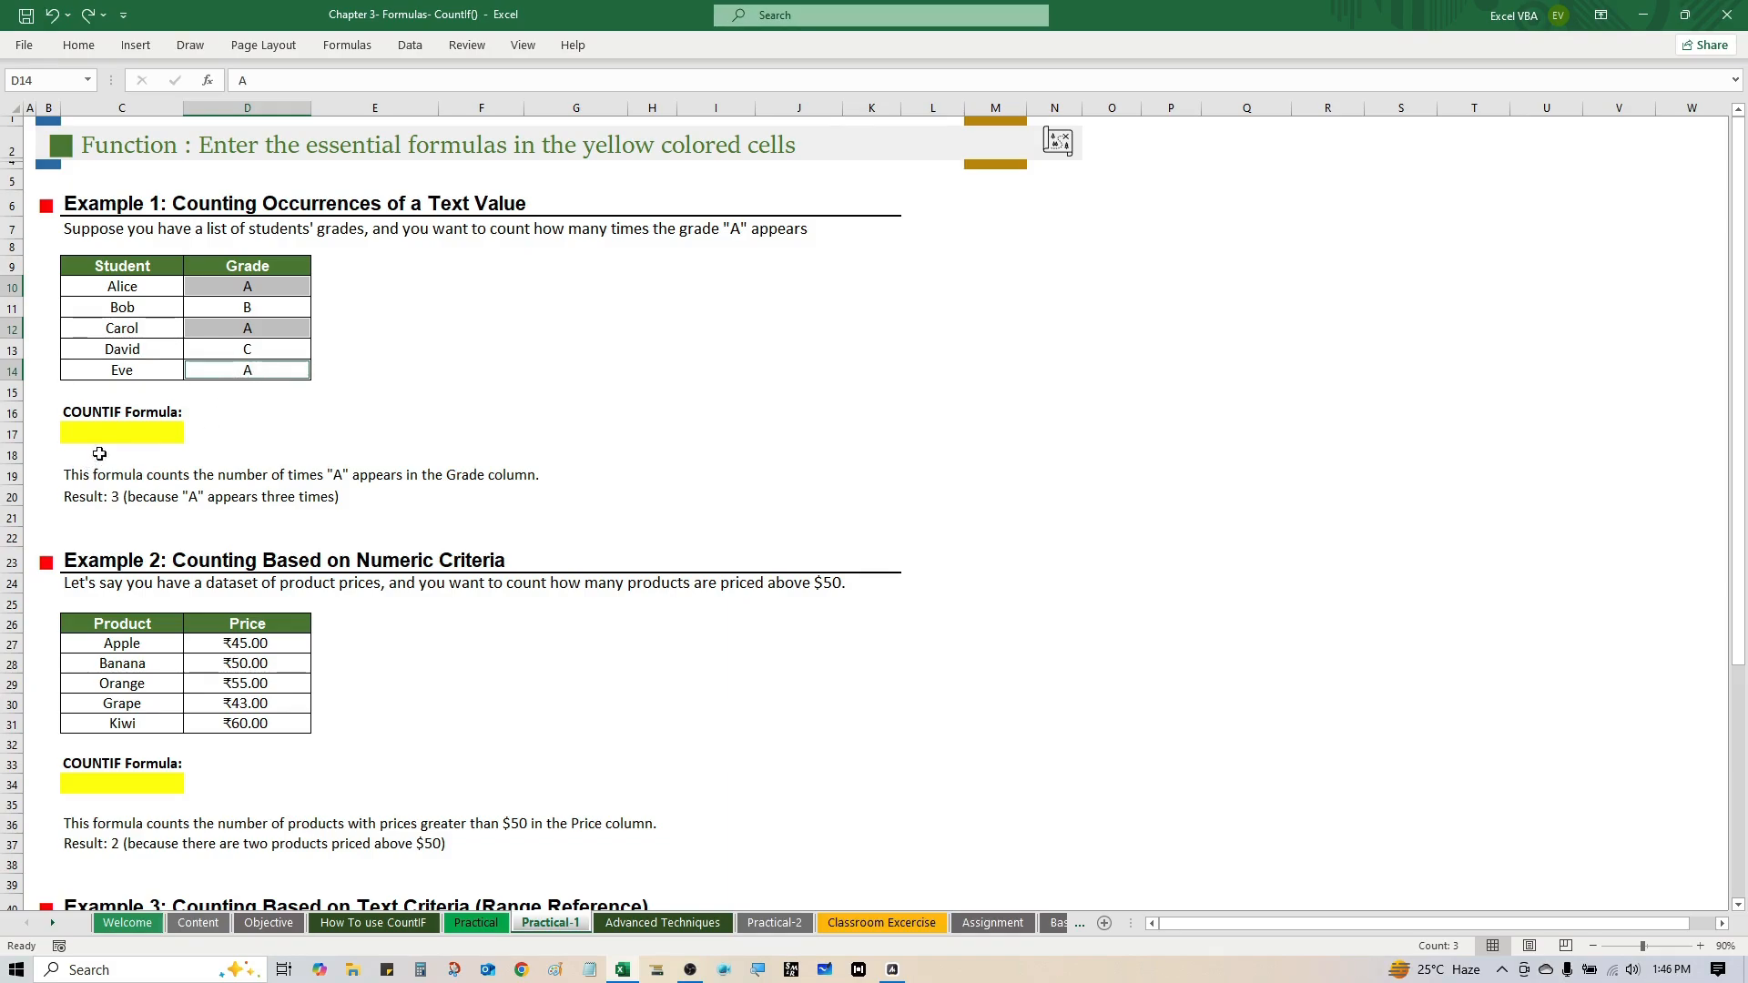
Step: Start a COUNTIF formula in C17 with the Example 1 grades D10:D14 as its range
click(116, 428)
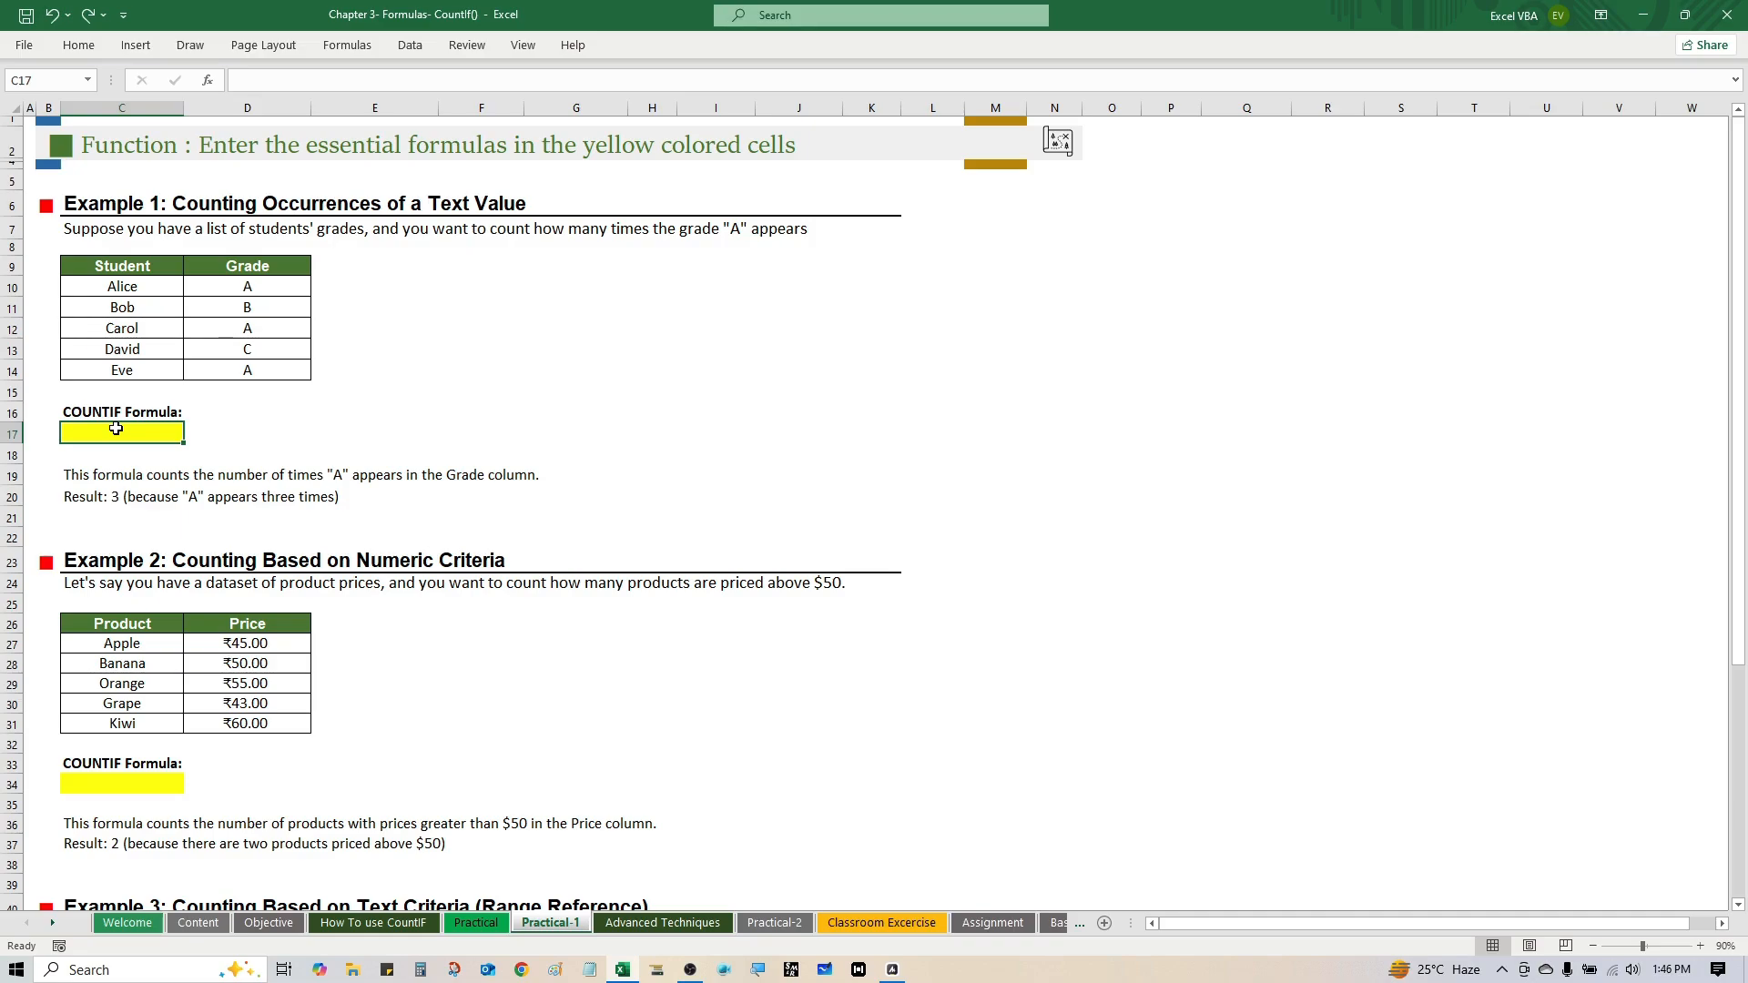
text(=COU)
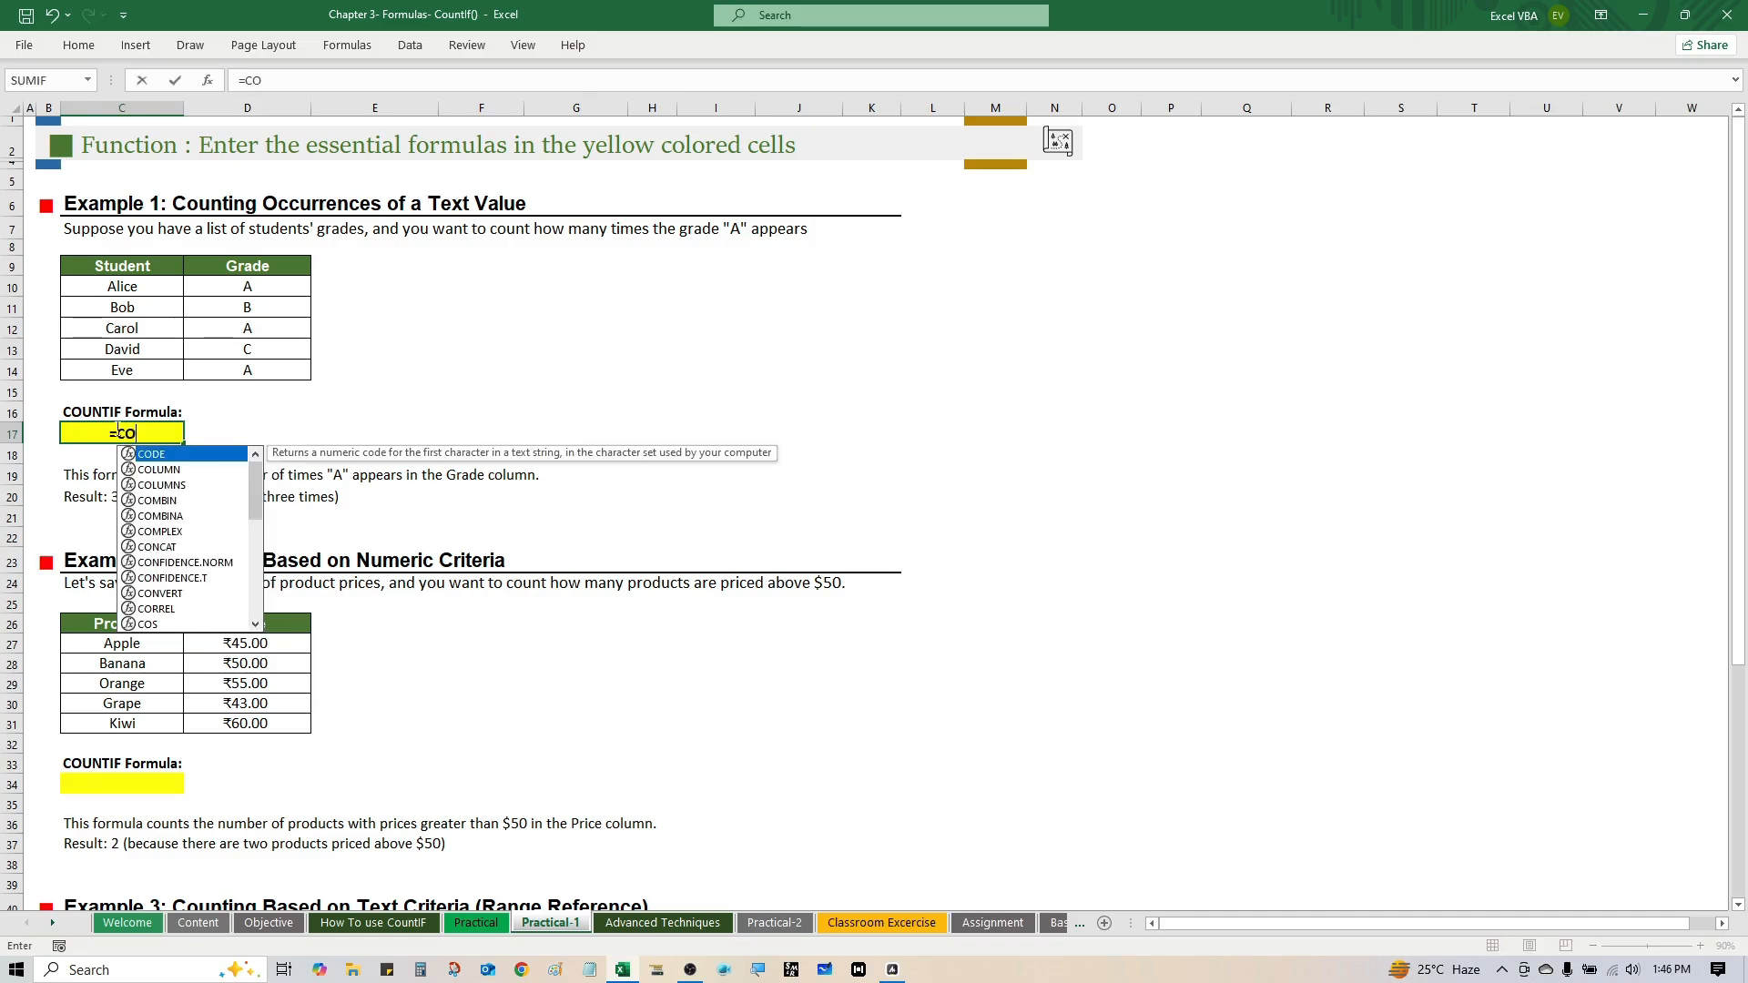
key(Down)
key(Down)
key(Down)
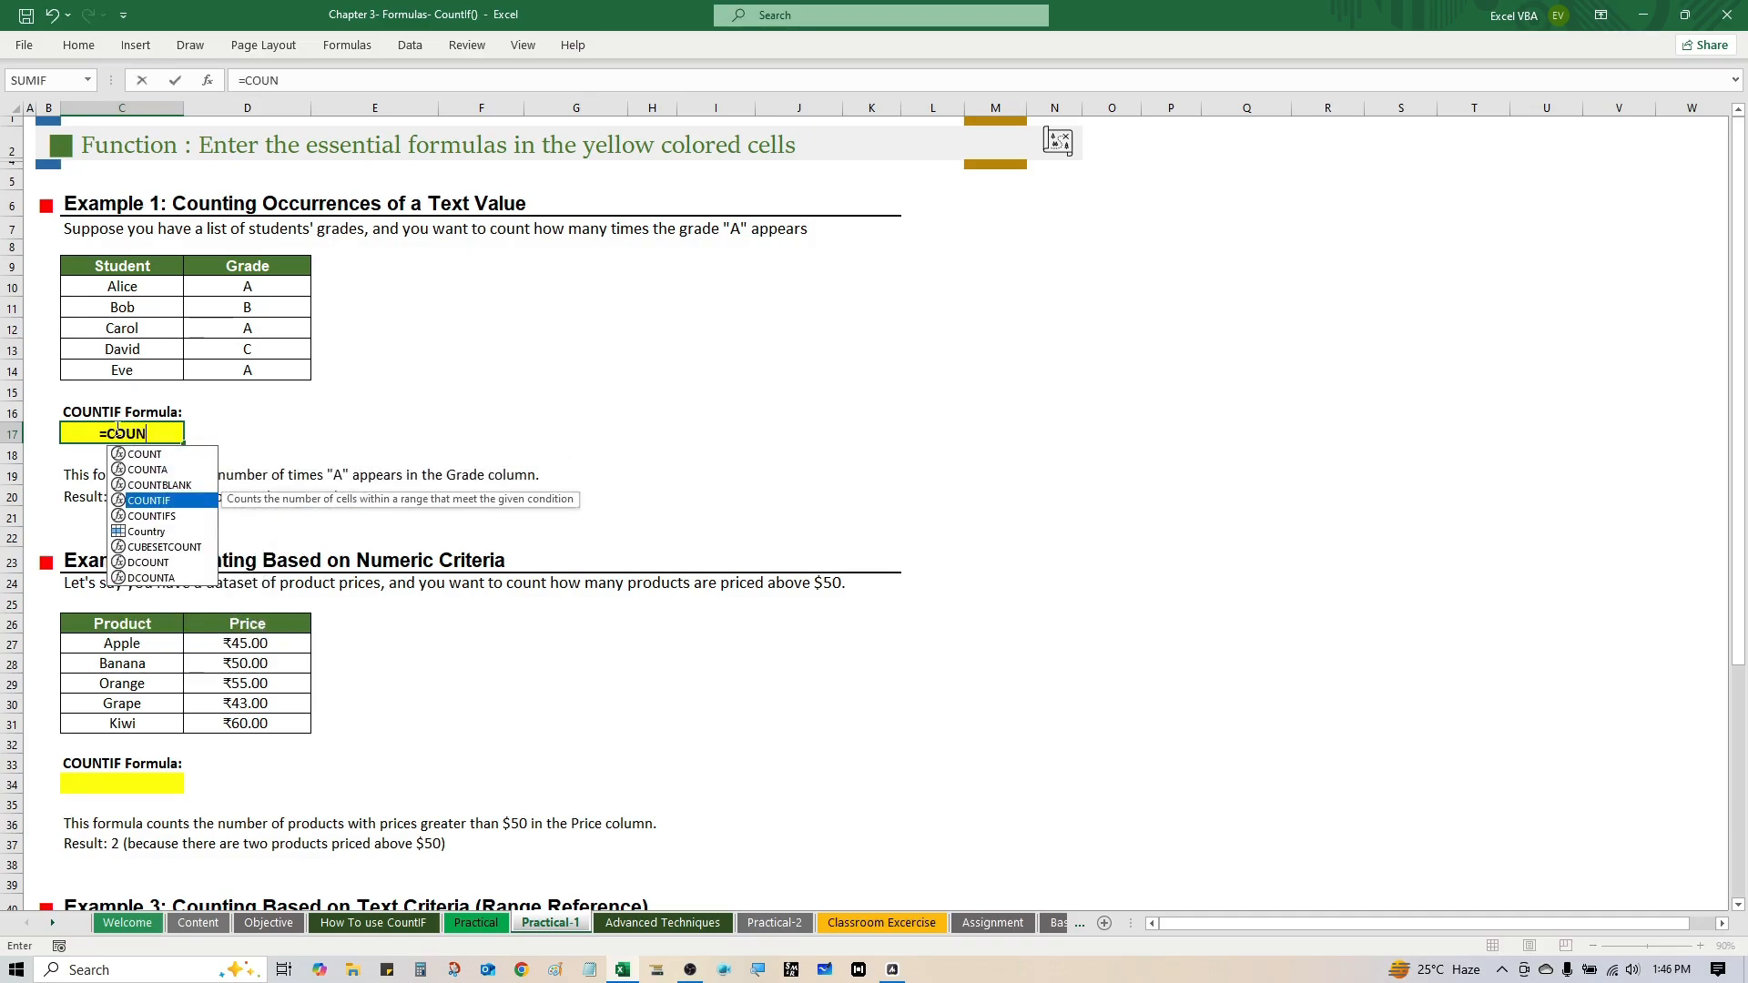
key(Tab)
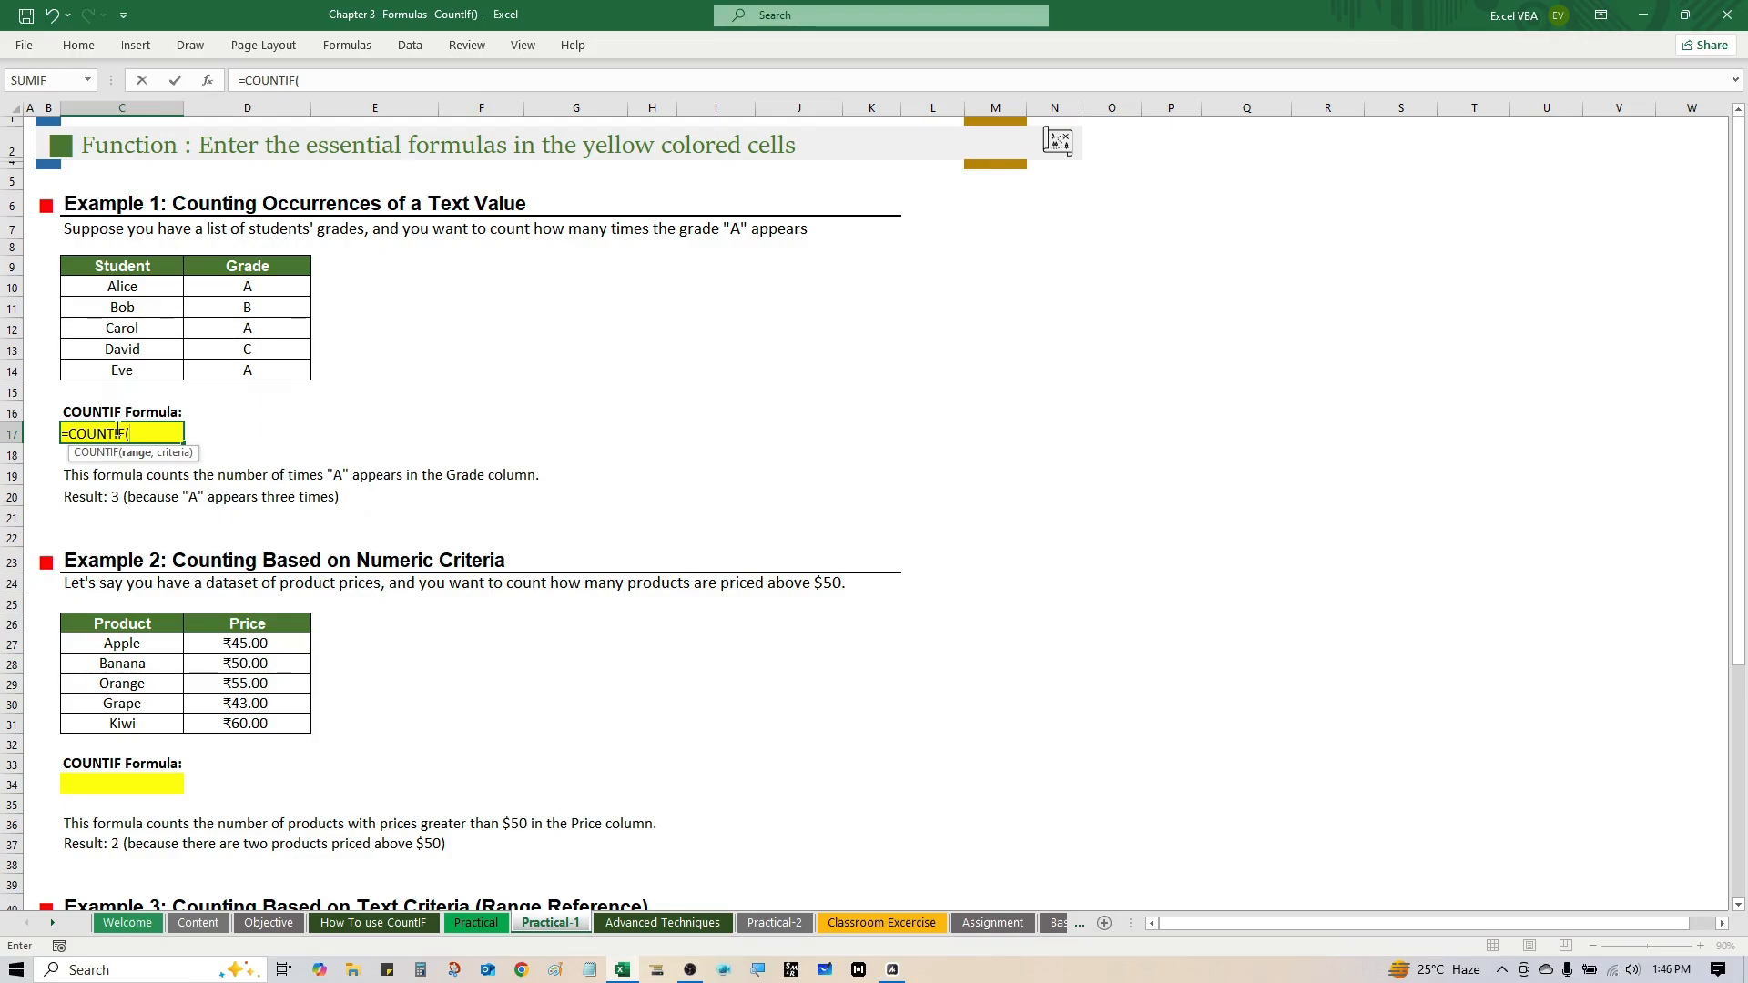
key(Up)
key(Up)
key(Up)
key(Up)
key(Up)
key(Up)
key(Up)
key(Right)
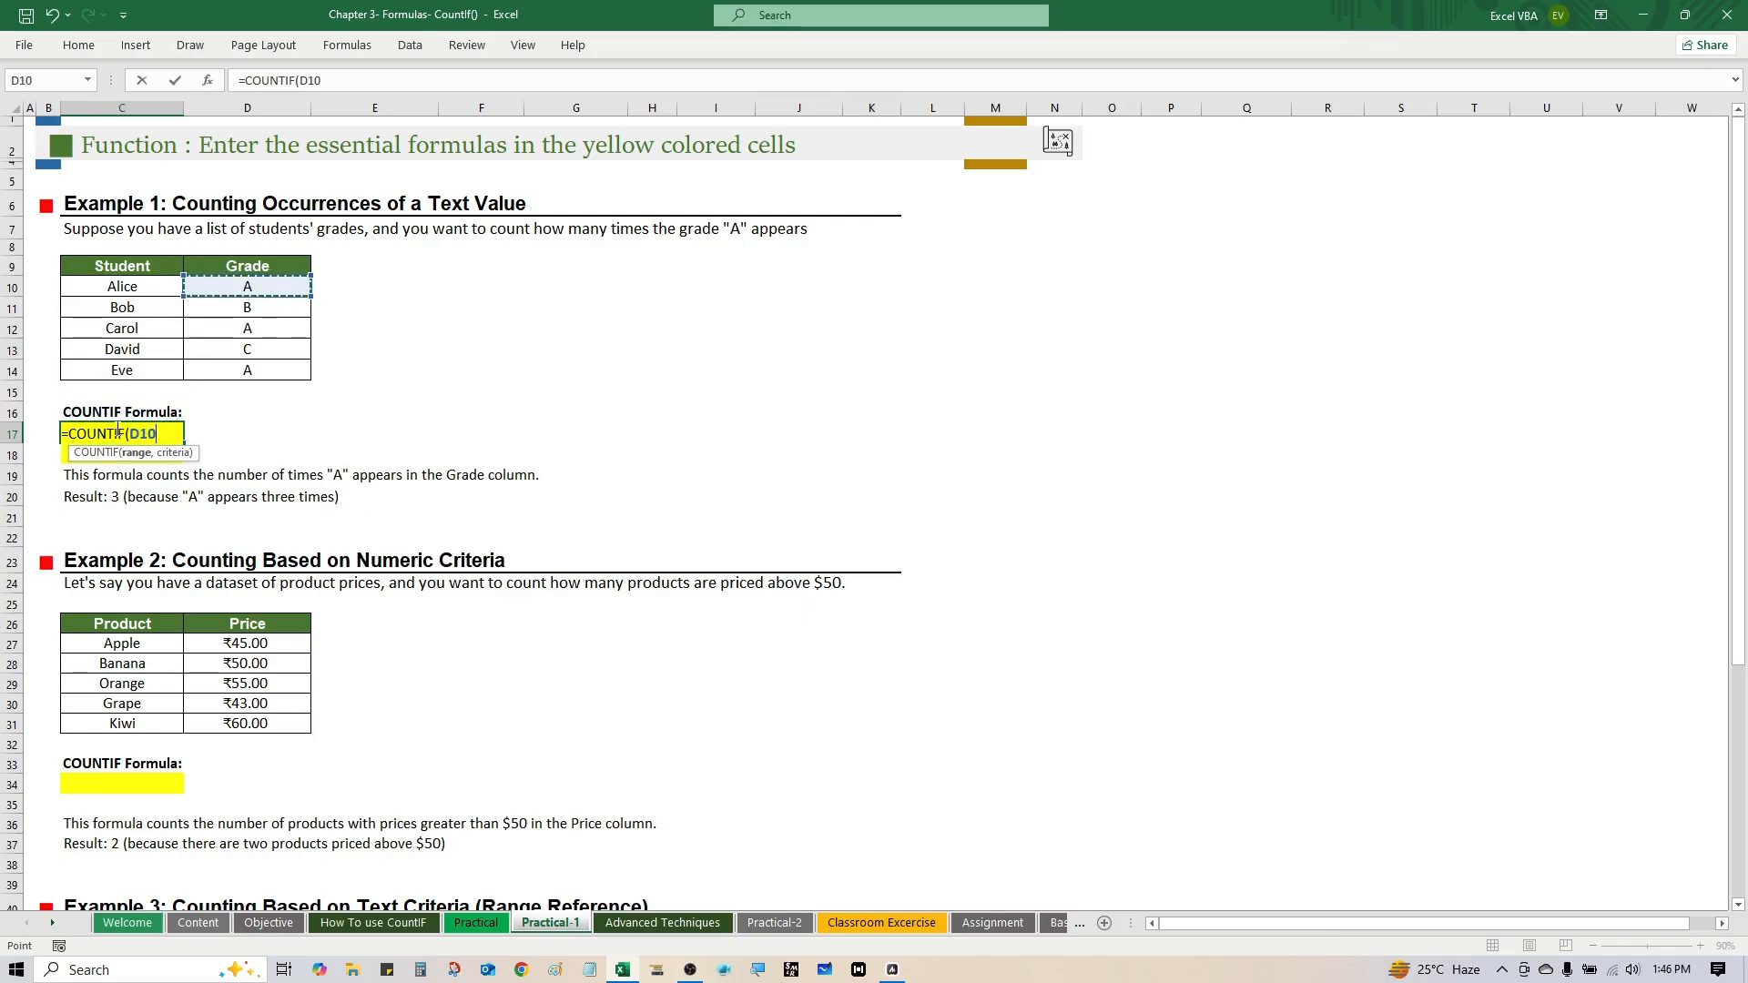
key(shift+Down)
key(shift+Down)
key(shift+Down)
key(shift+Down)
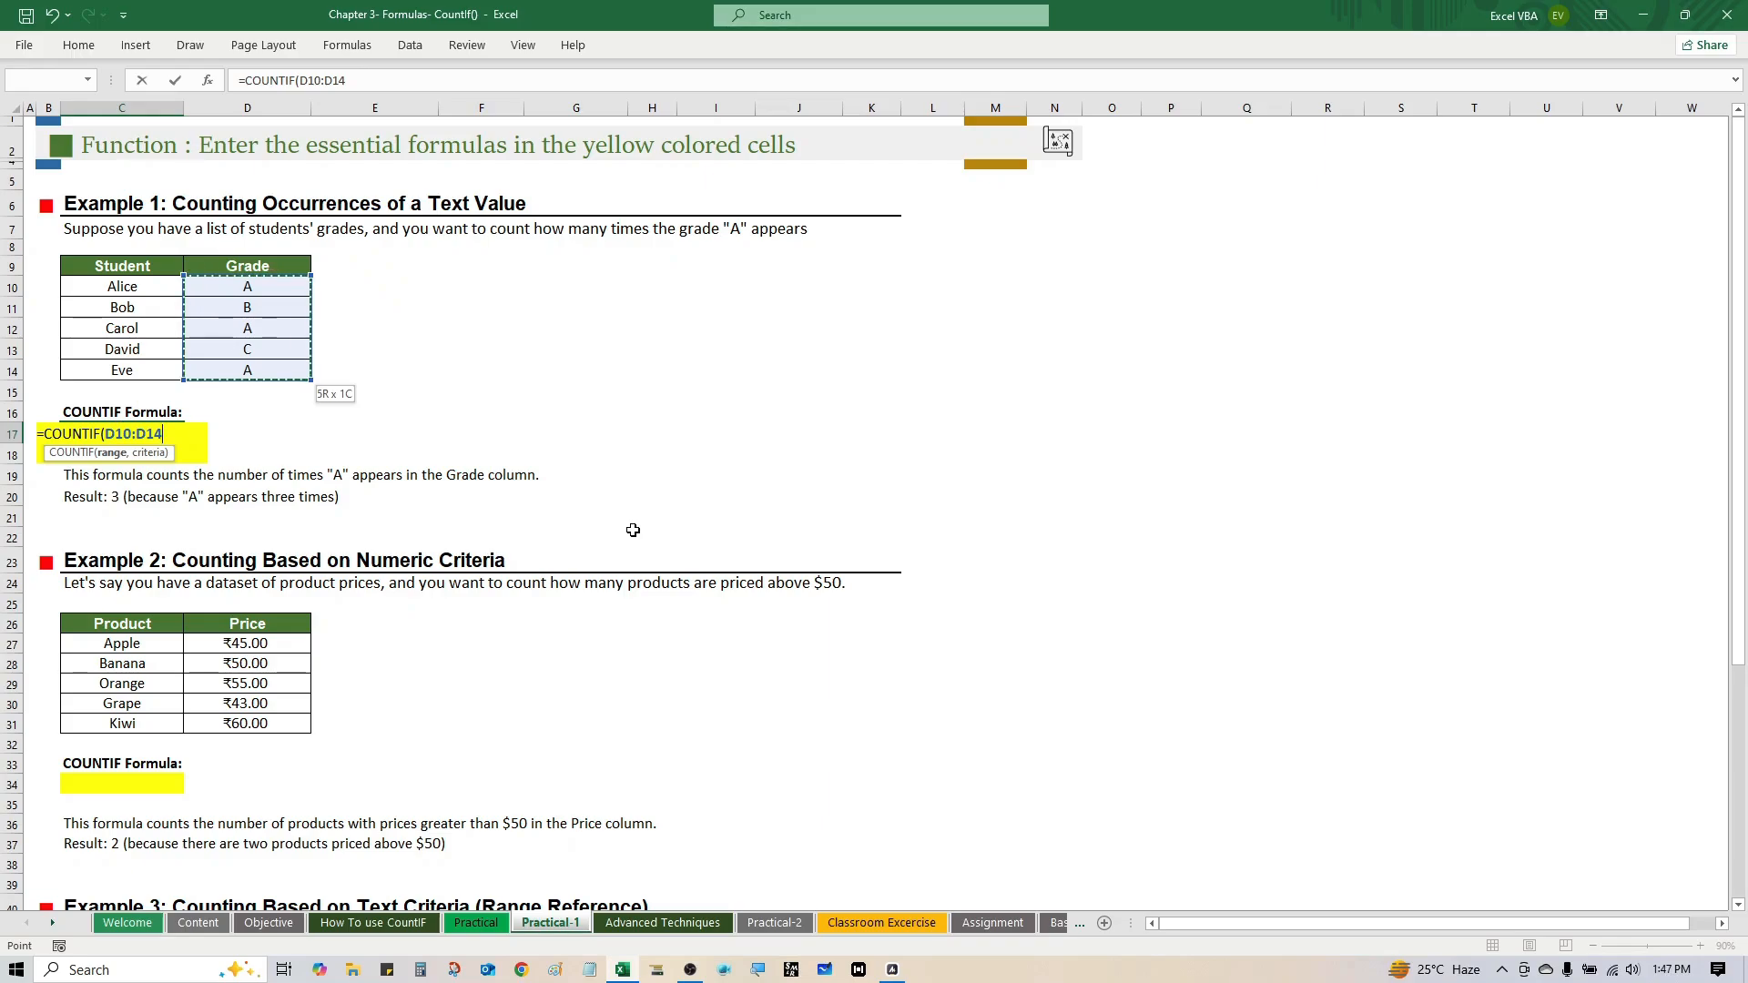
Step: Complete the C17 formula with the criteria "a" so that it reads =COUNTIF(D10:D14,"a")
text(,)
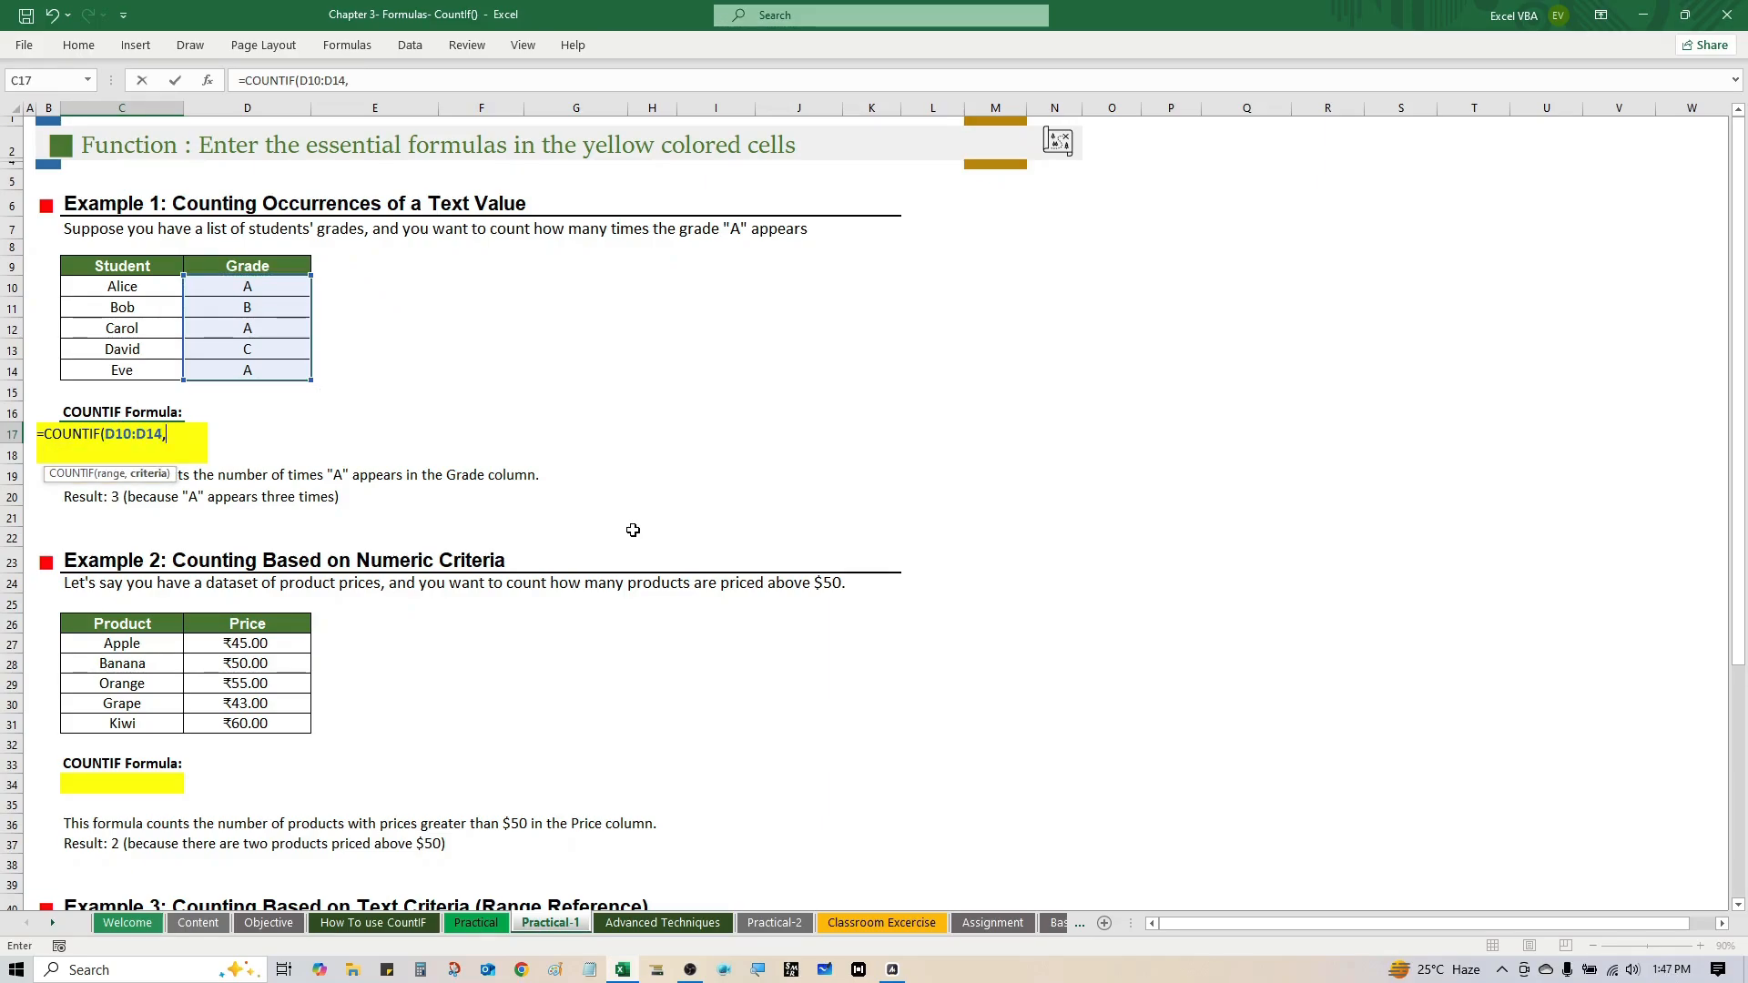
text("")
key(F2)
text(=)
key(BackSpace)
text(A)
key(BackSpace)
text(a)
key(Return)
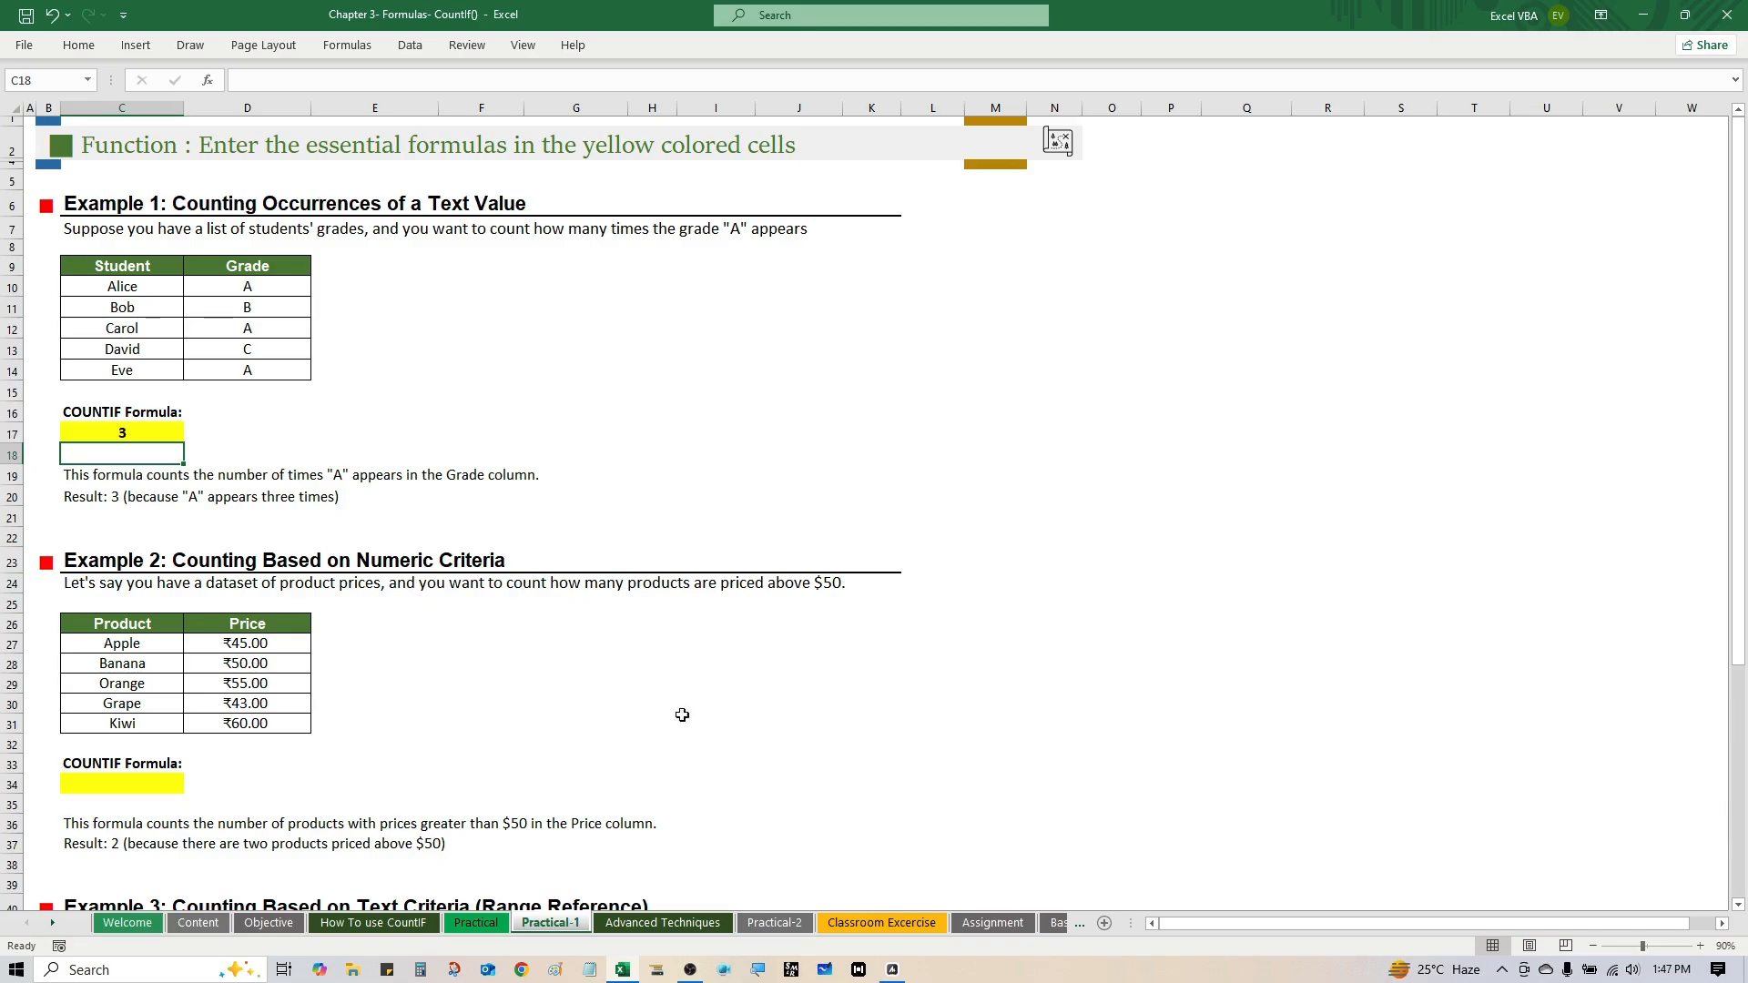
click(161, 433)
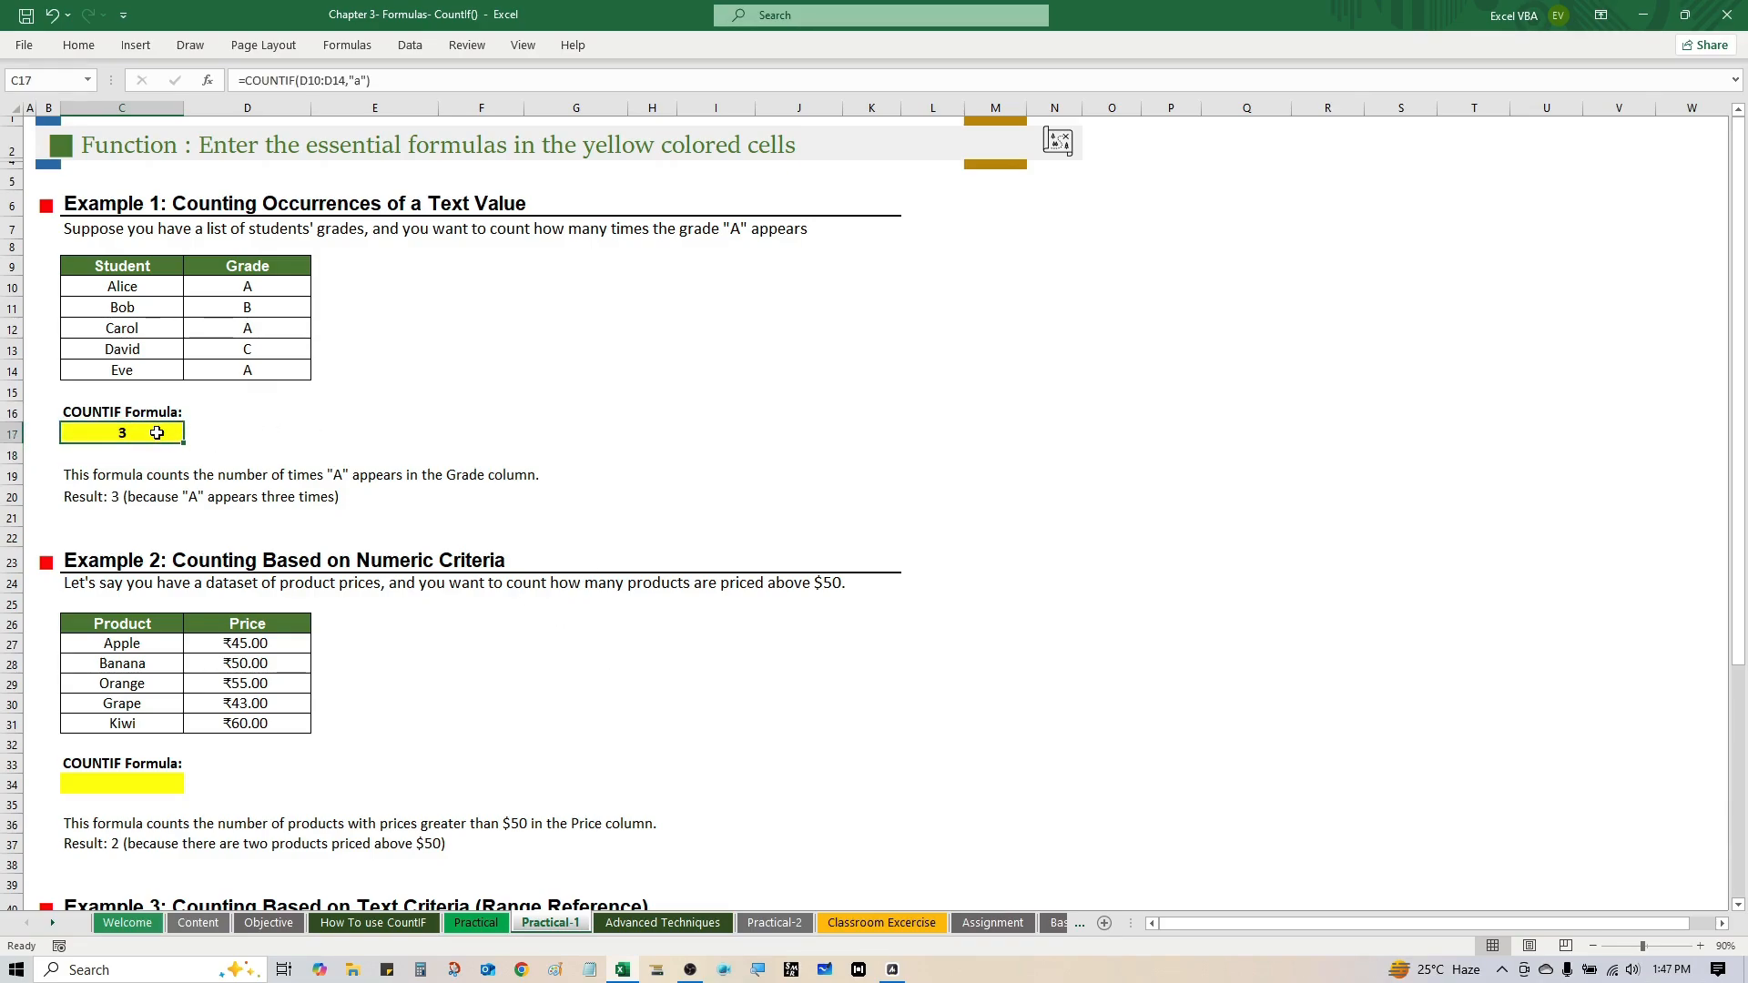
Step: Start a COUNTIF formula in C34 with the Example 2 prices D27:D31 as its range
scroll(380, 643, down, 1)
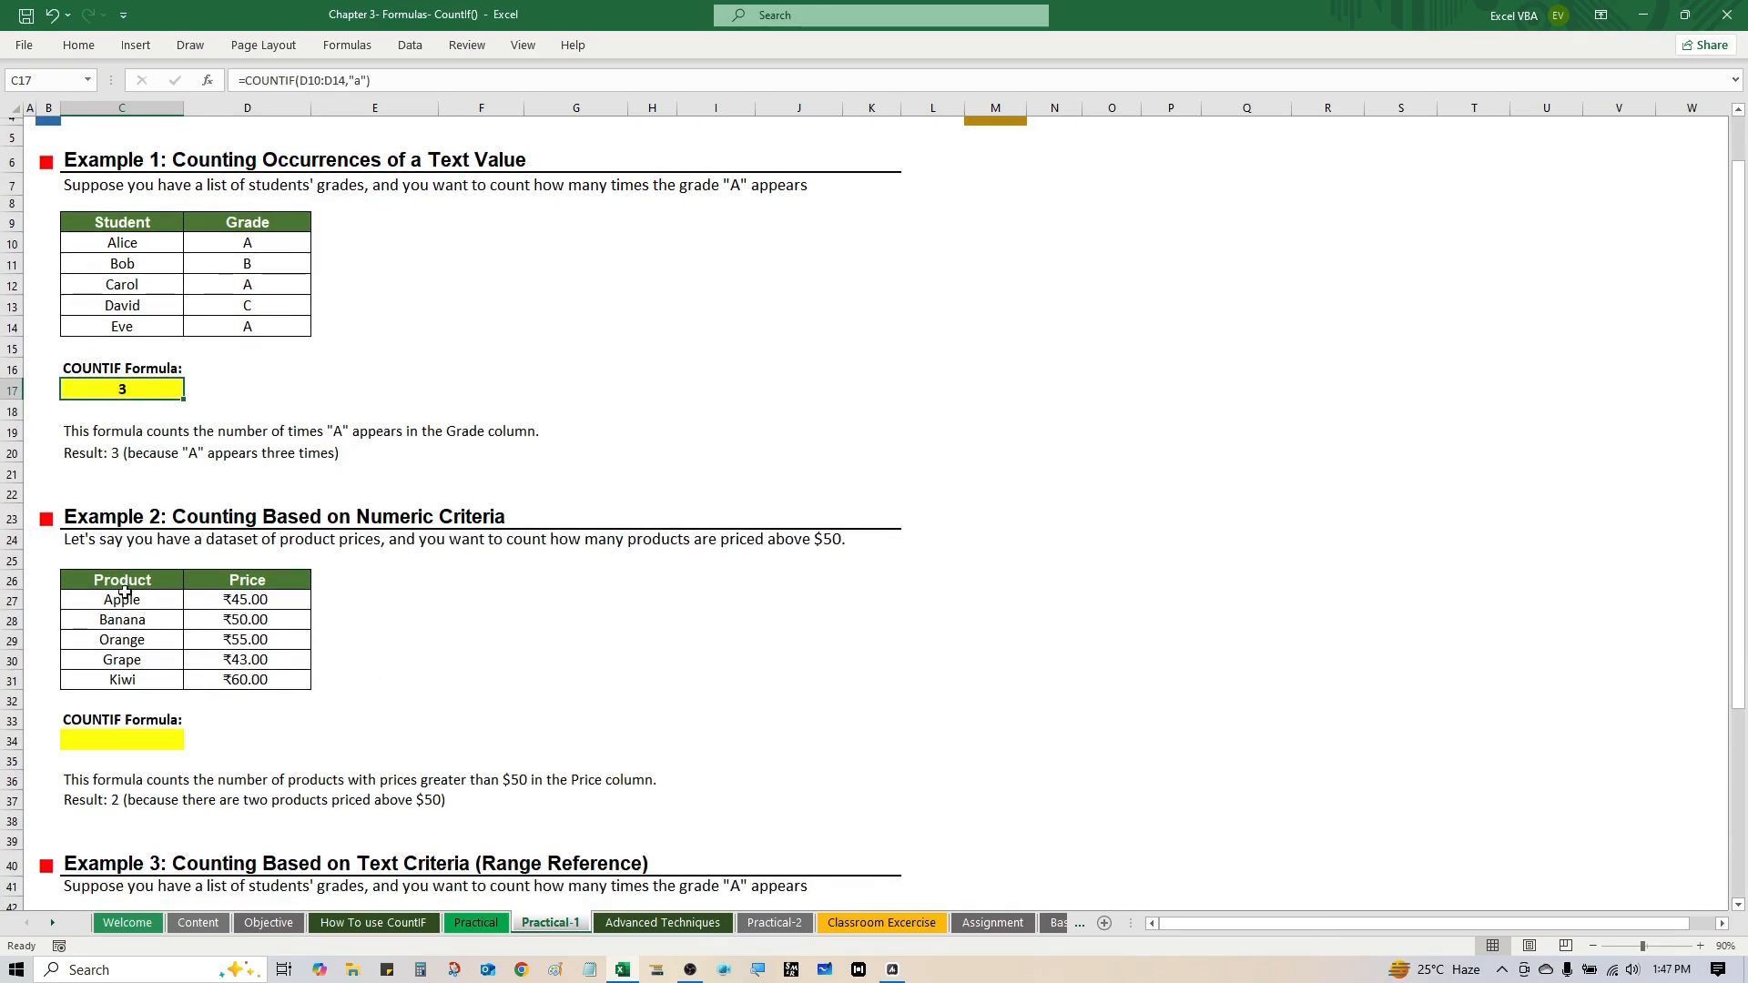
drag(129, 579, 257, 670)
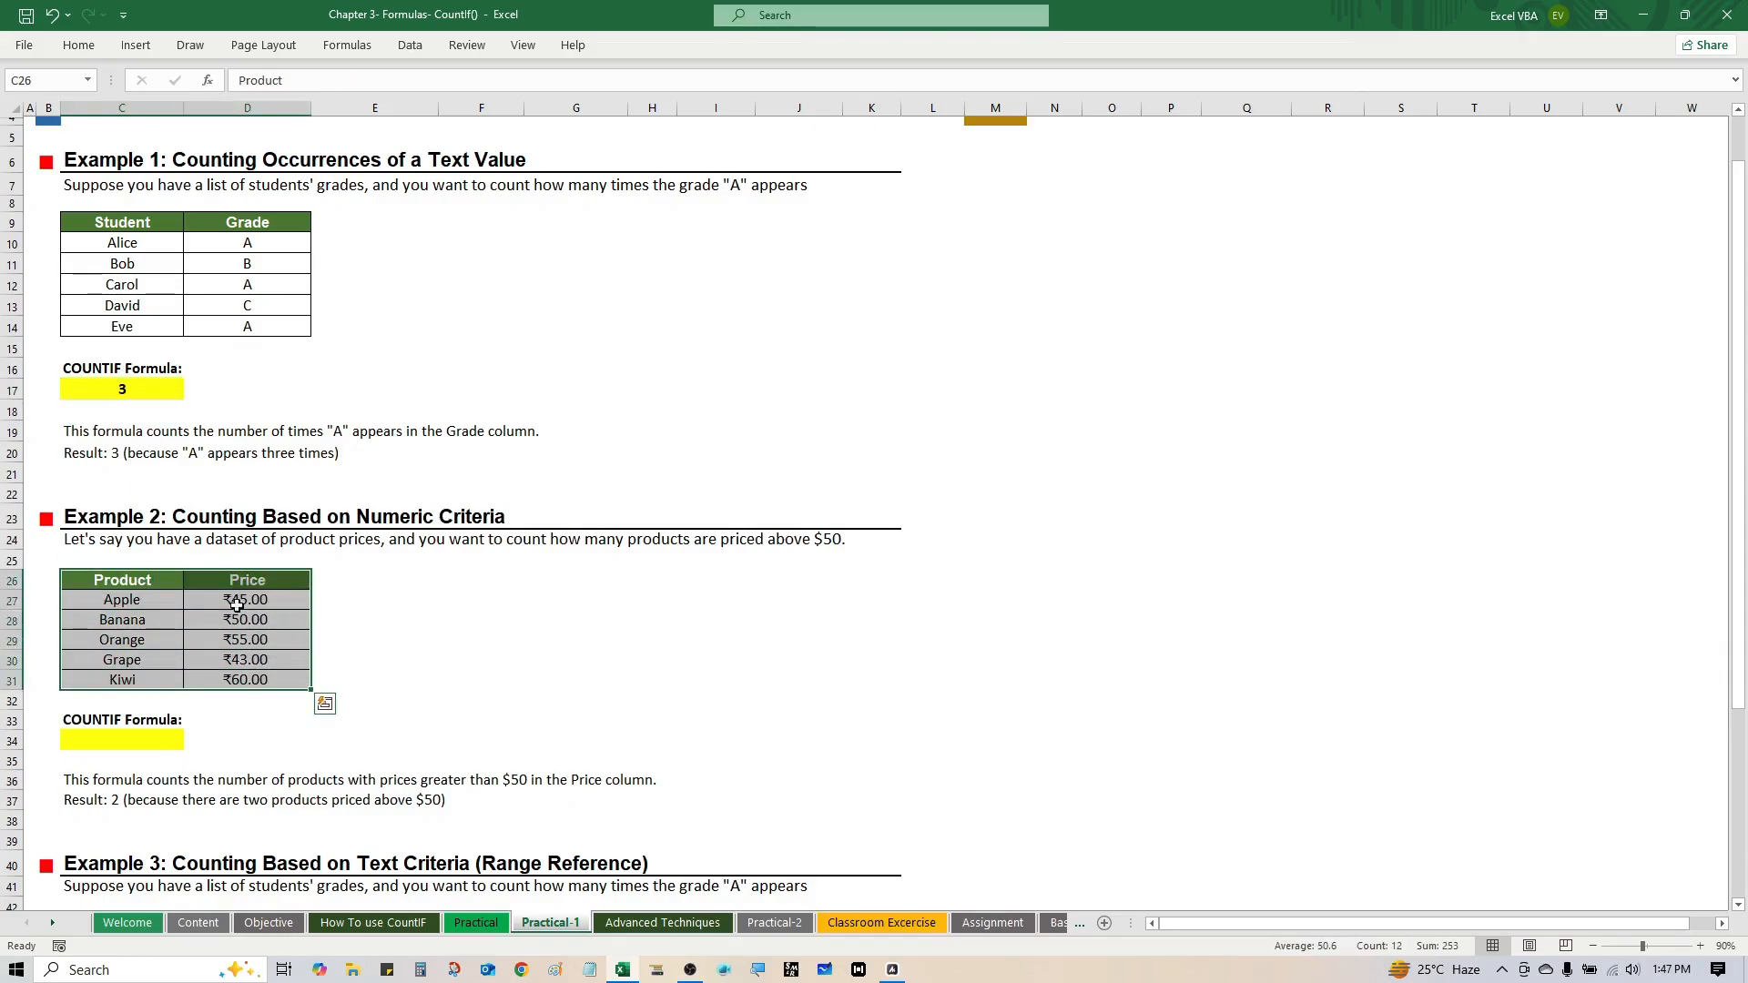
click(362, 584)
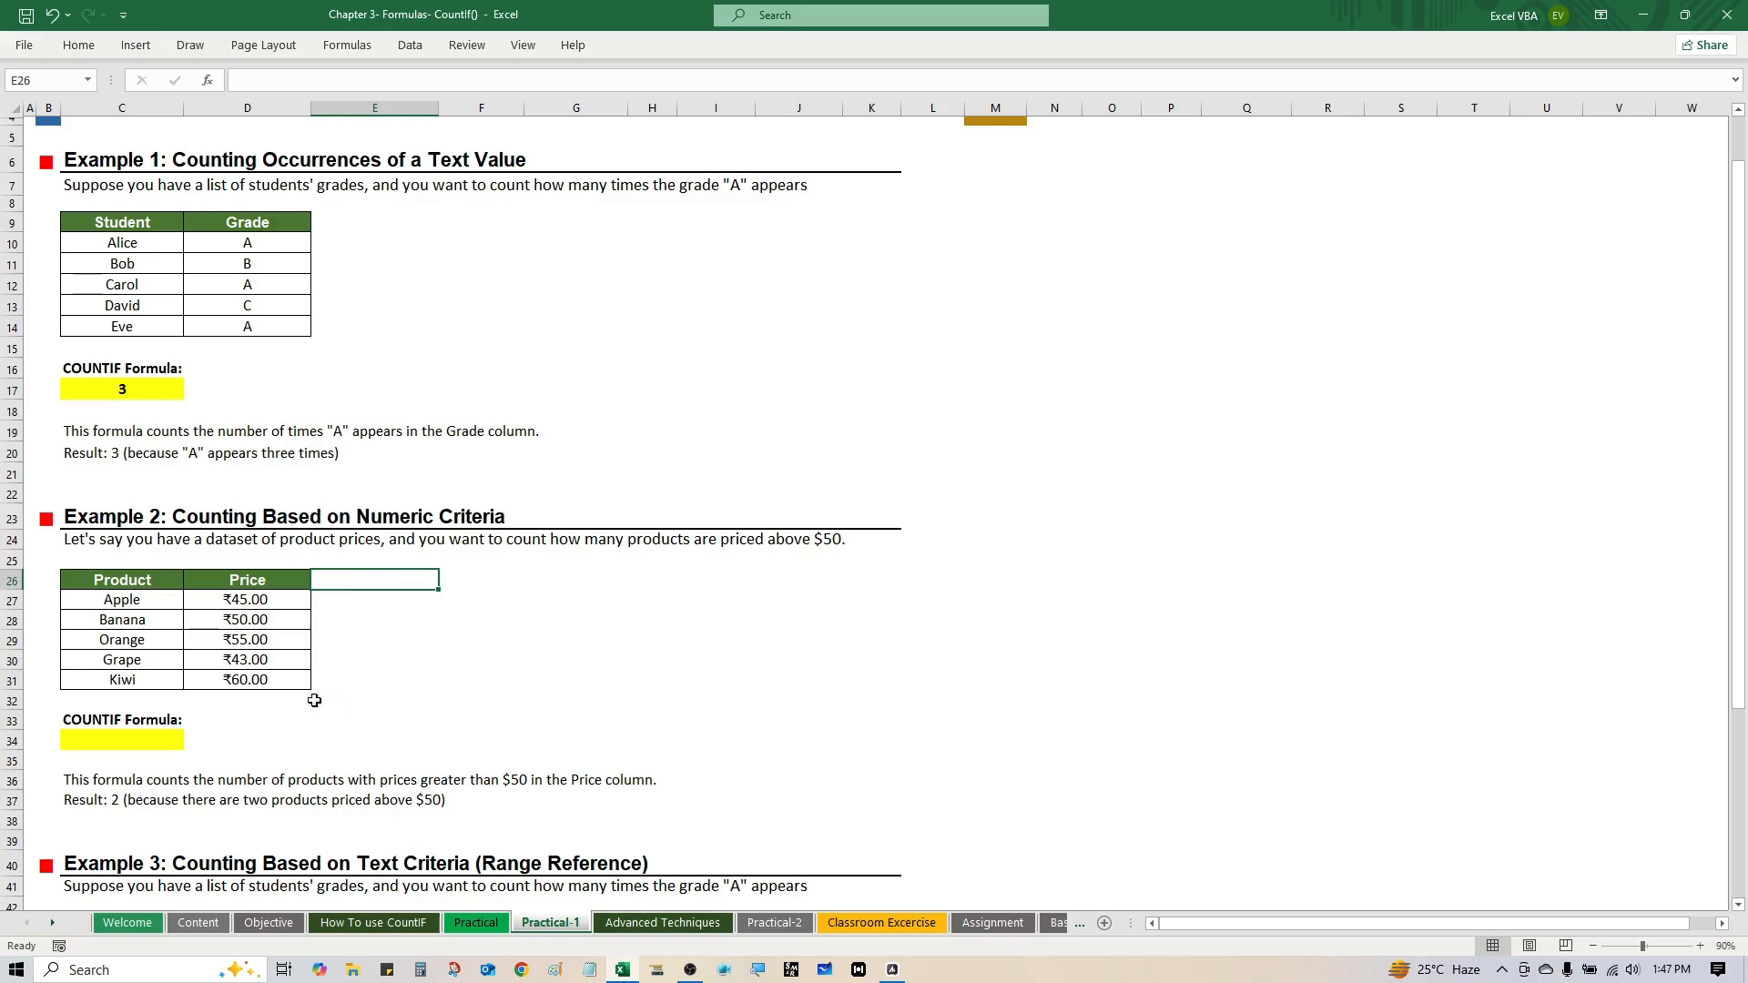
click(167, 745)
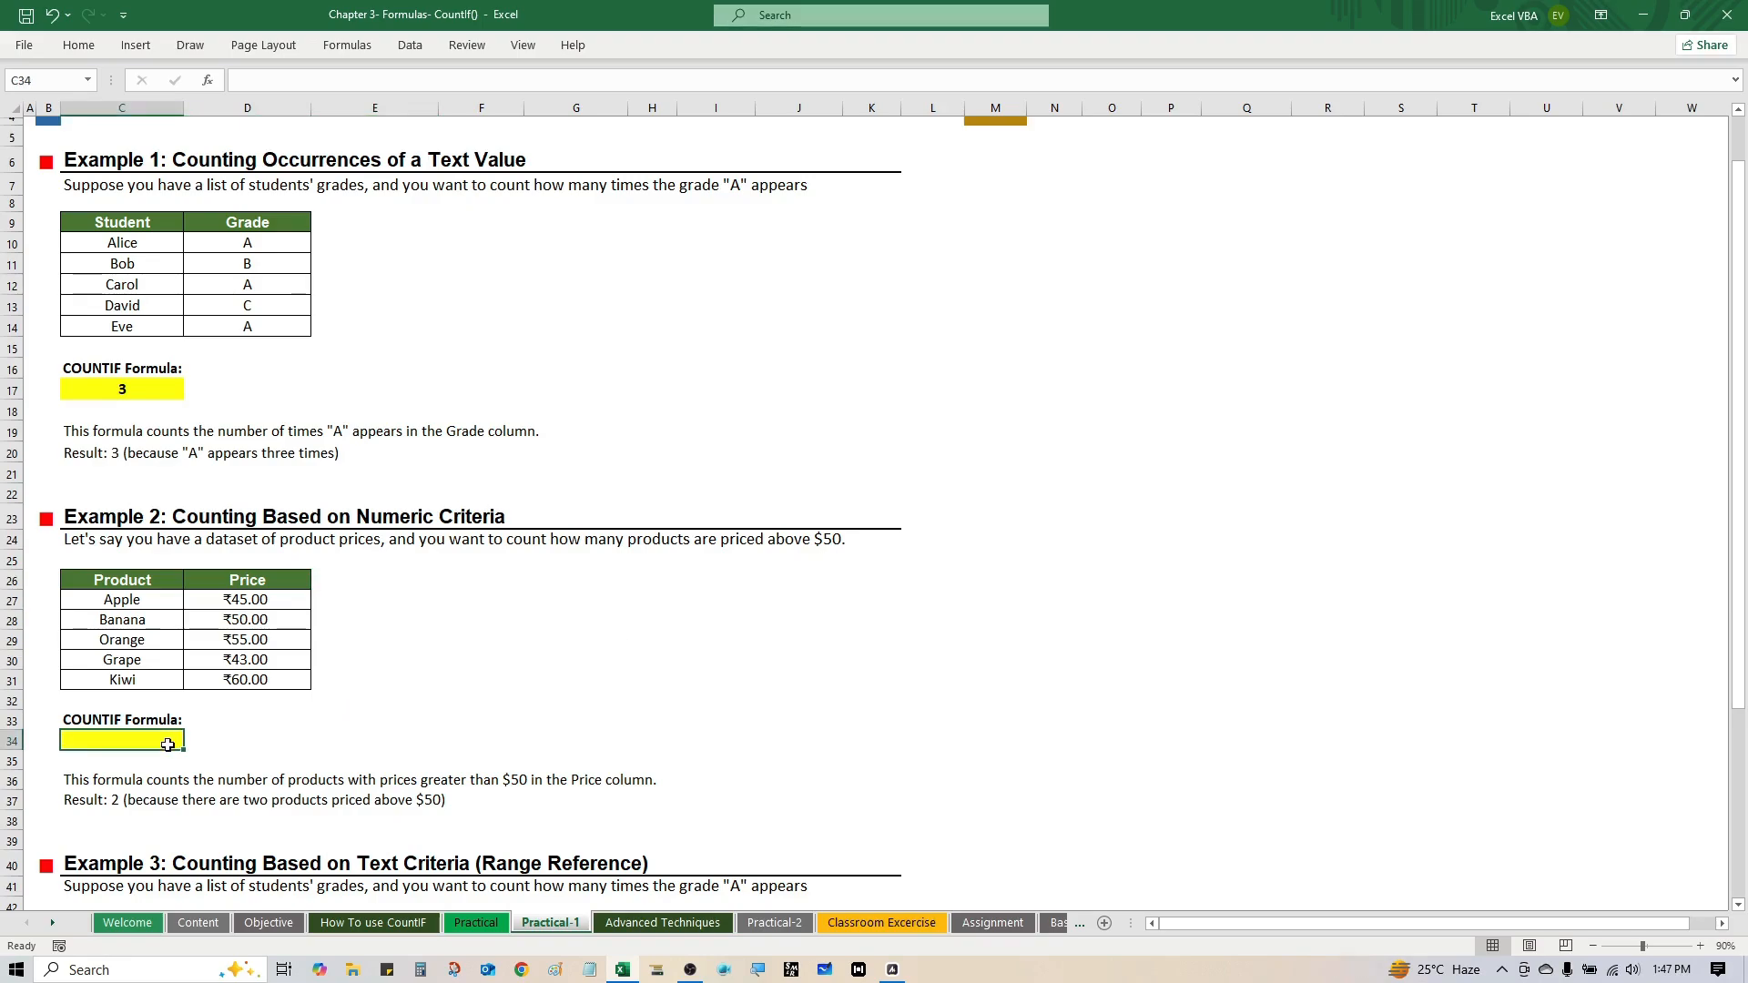
text(=coun)
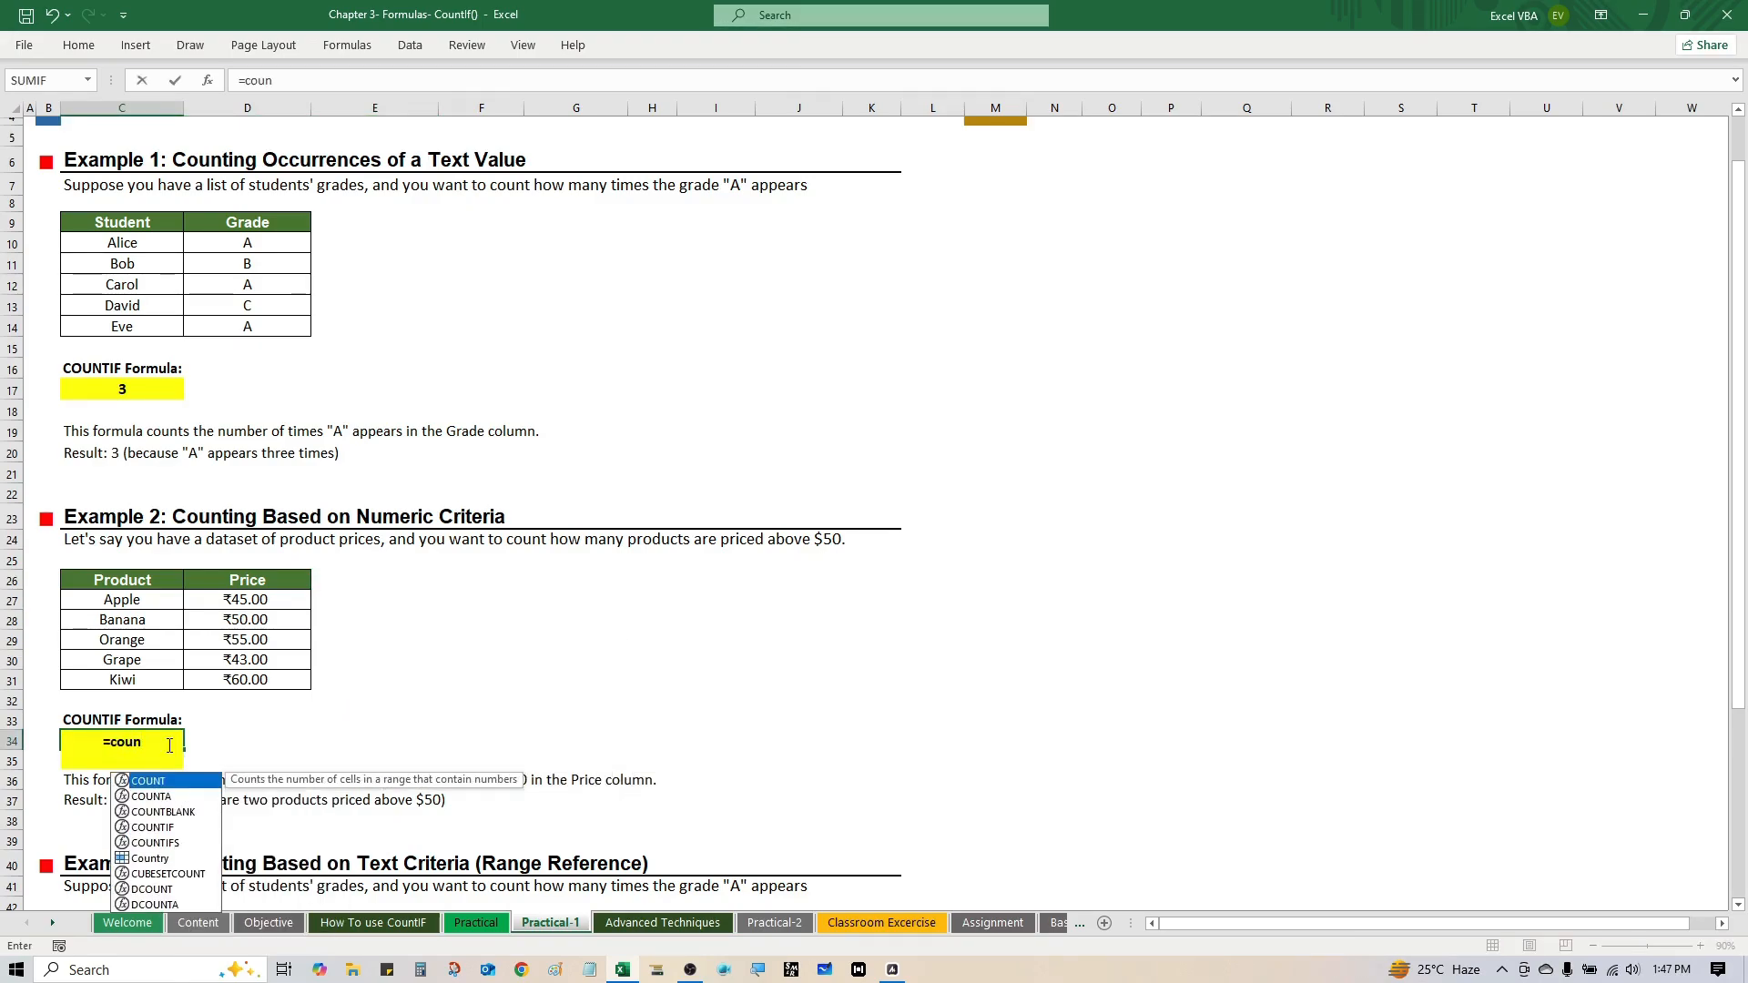
key(Down)
key(Down)
key(Down)
key(Tab)
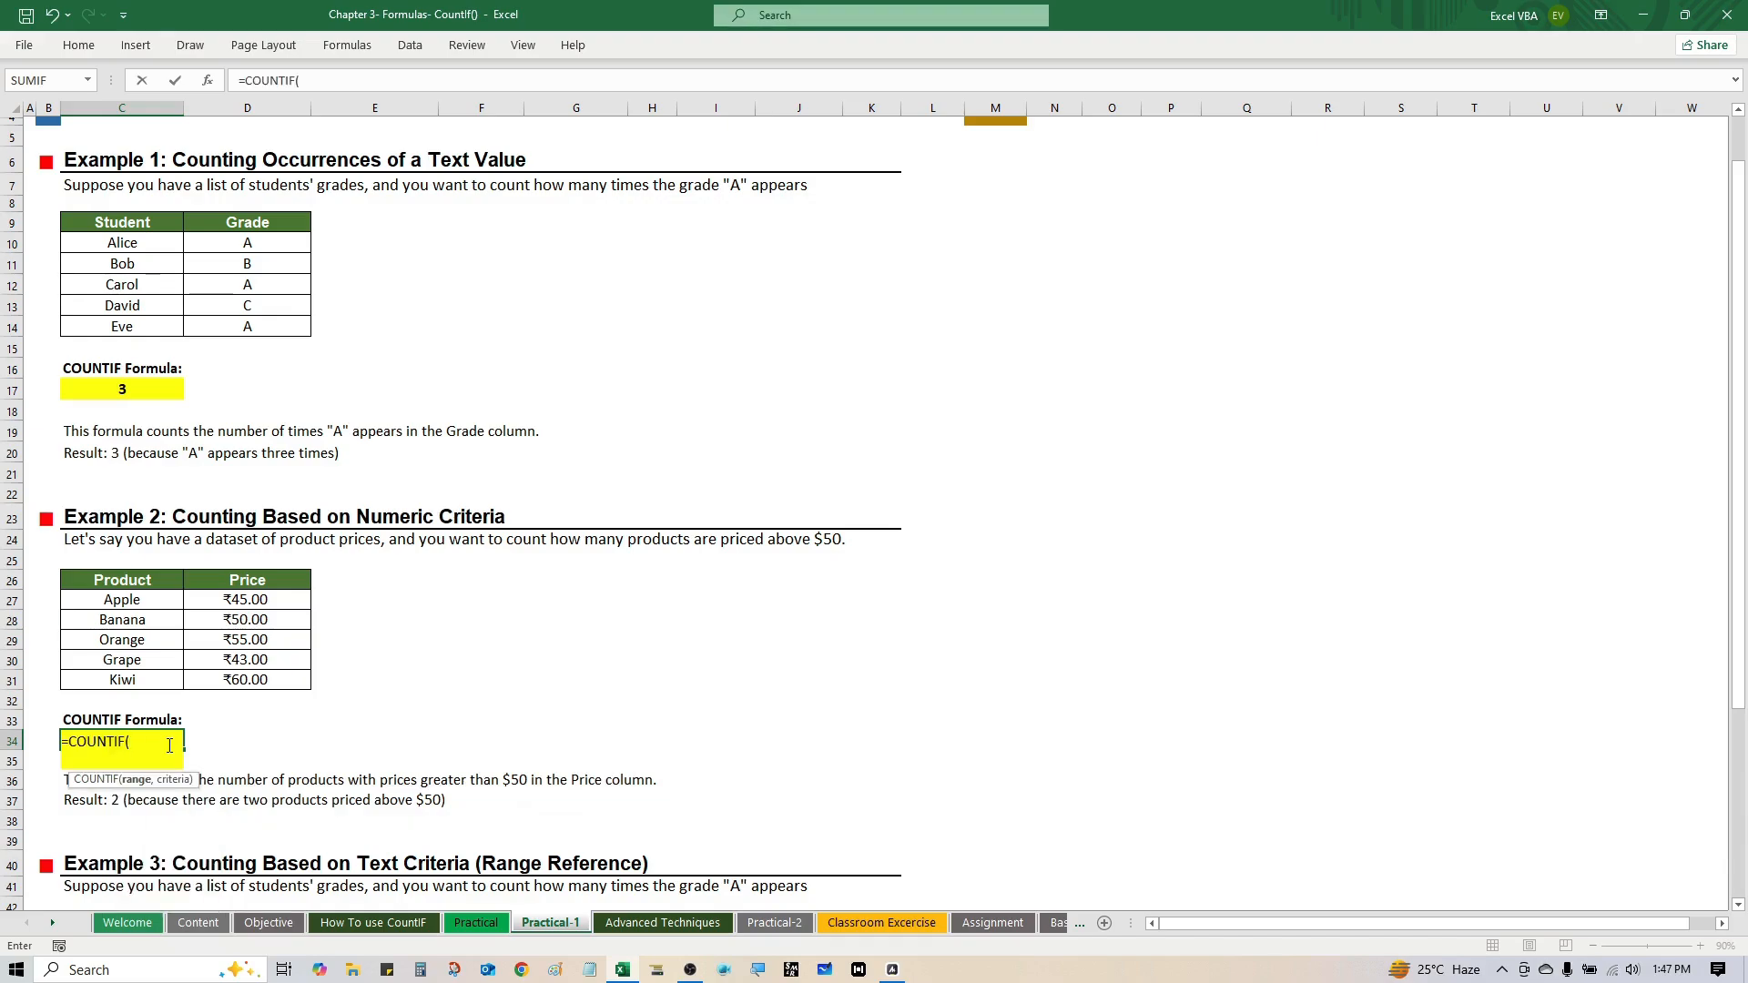
key(Right)
key(Right)
key(Up)
key(Up)
key(Left)
key(Up)
key(Up)
key(Up)
key(Up)
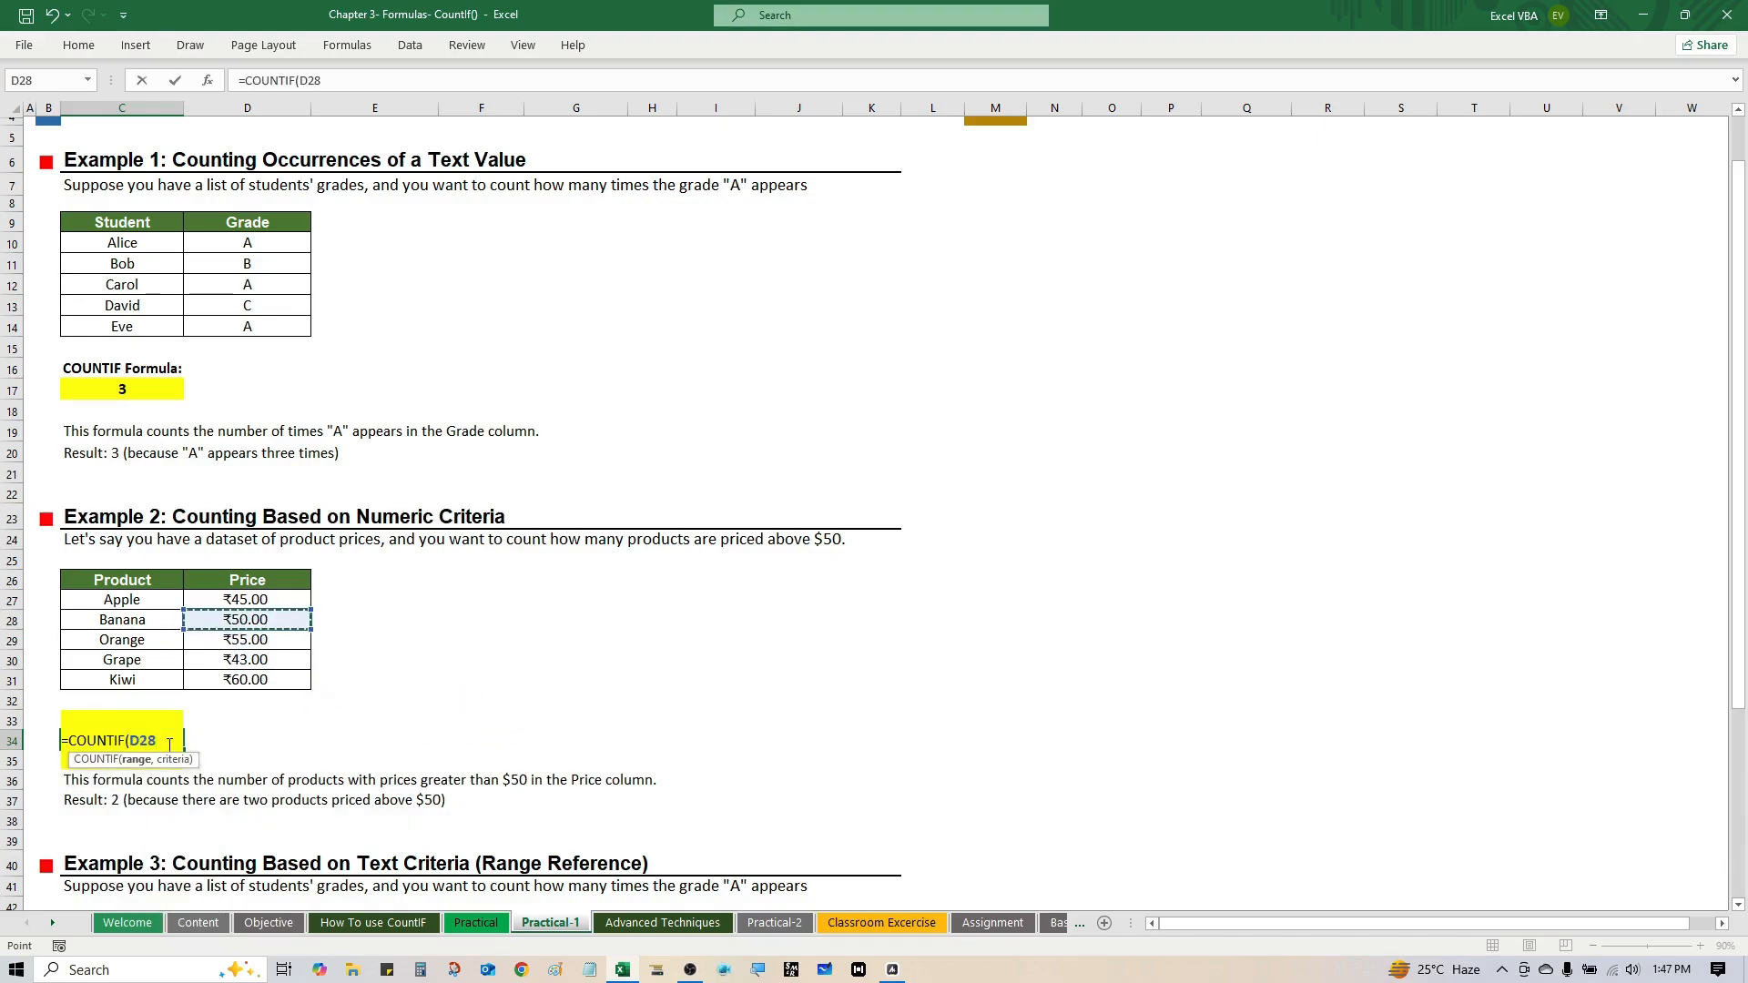
key(Up)
key(shift+Down)
key(shift+Down)
key(shift+Down)
key(shift+Down)
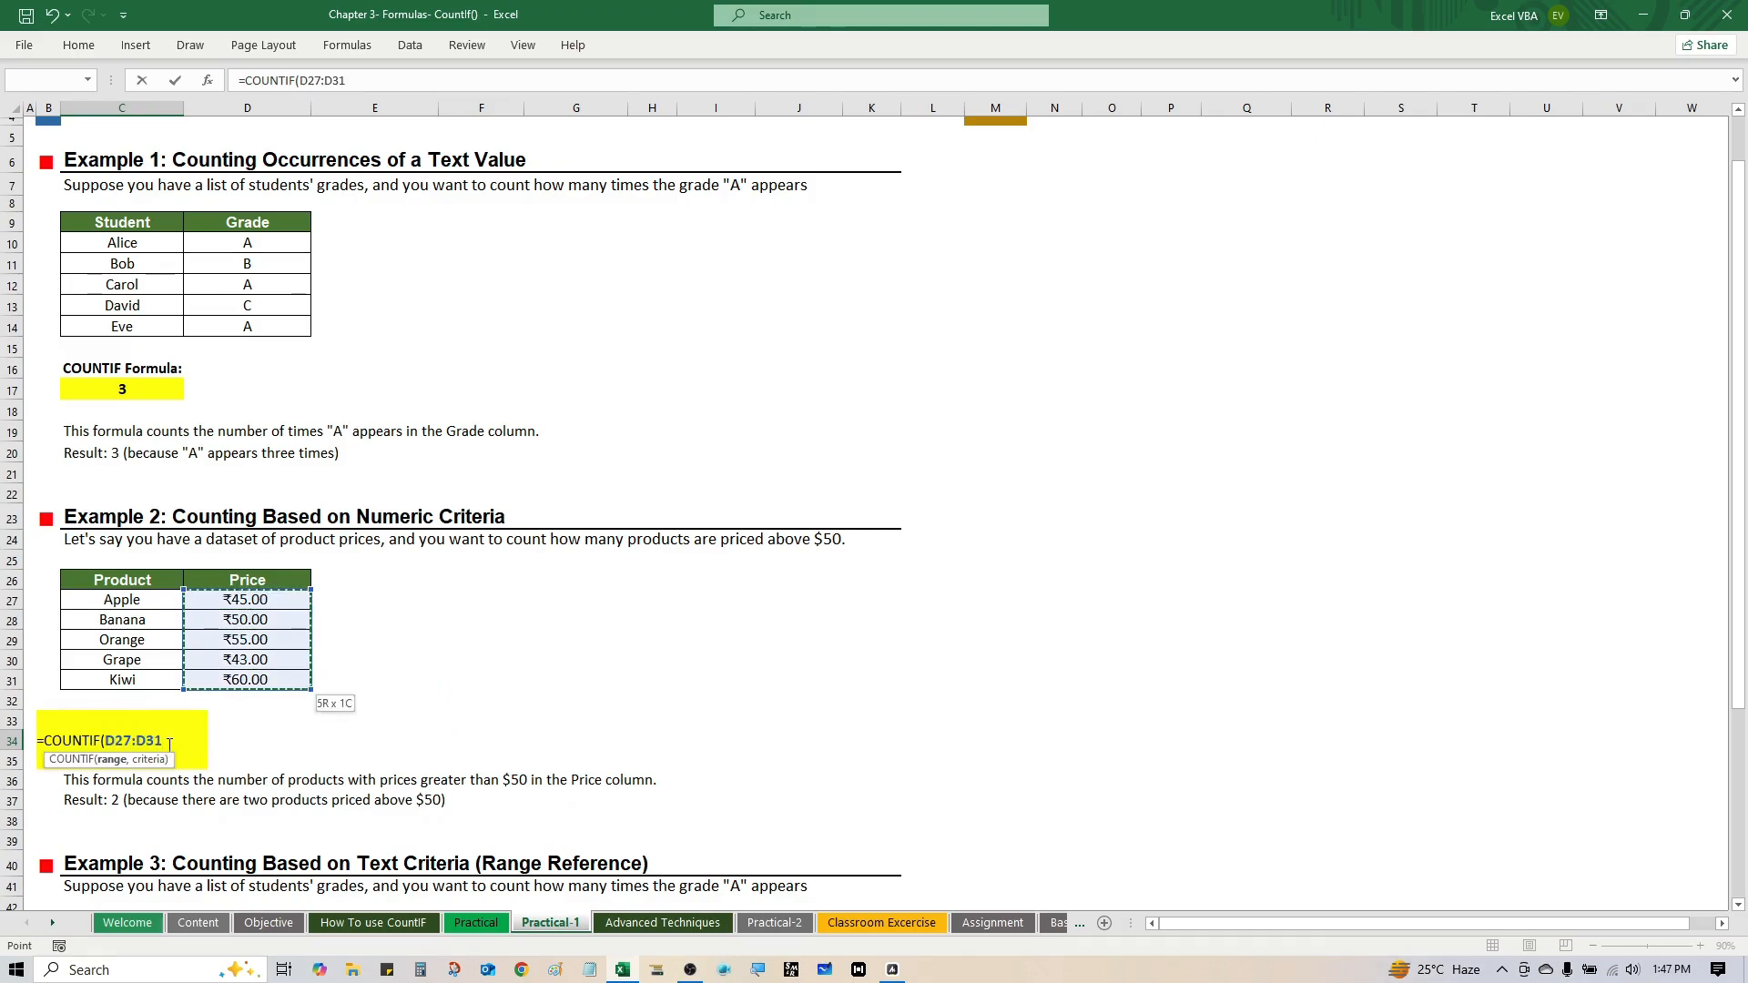
Step: Complete the C34 formula with the criteria ">50" so that it reads =COUNTIF(D27:D31,">50")
text(,)
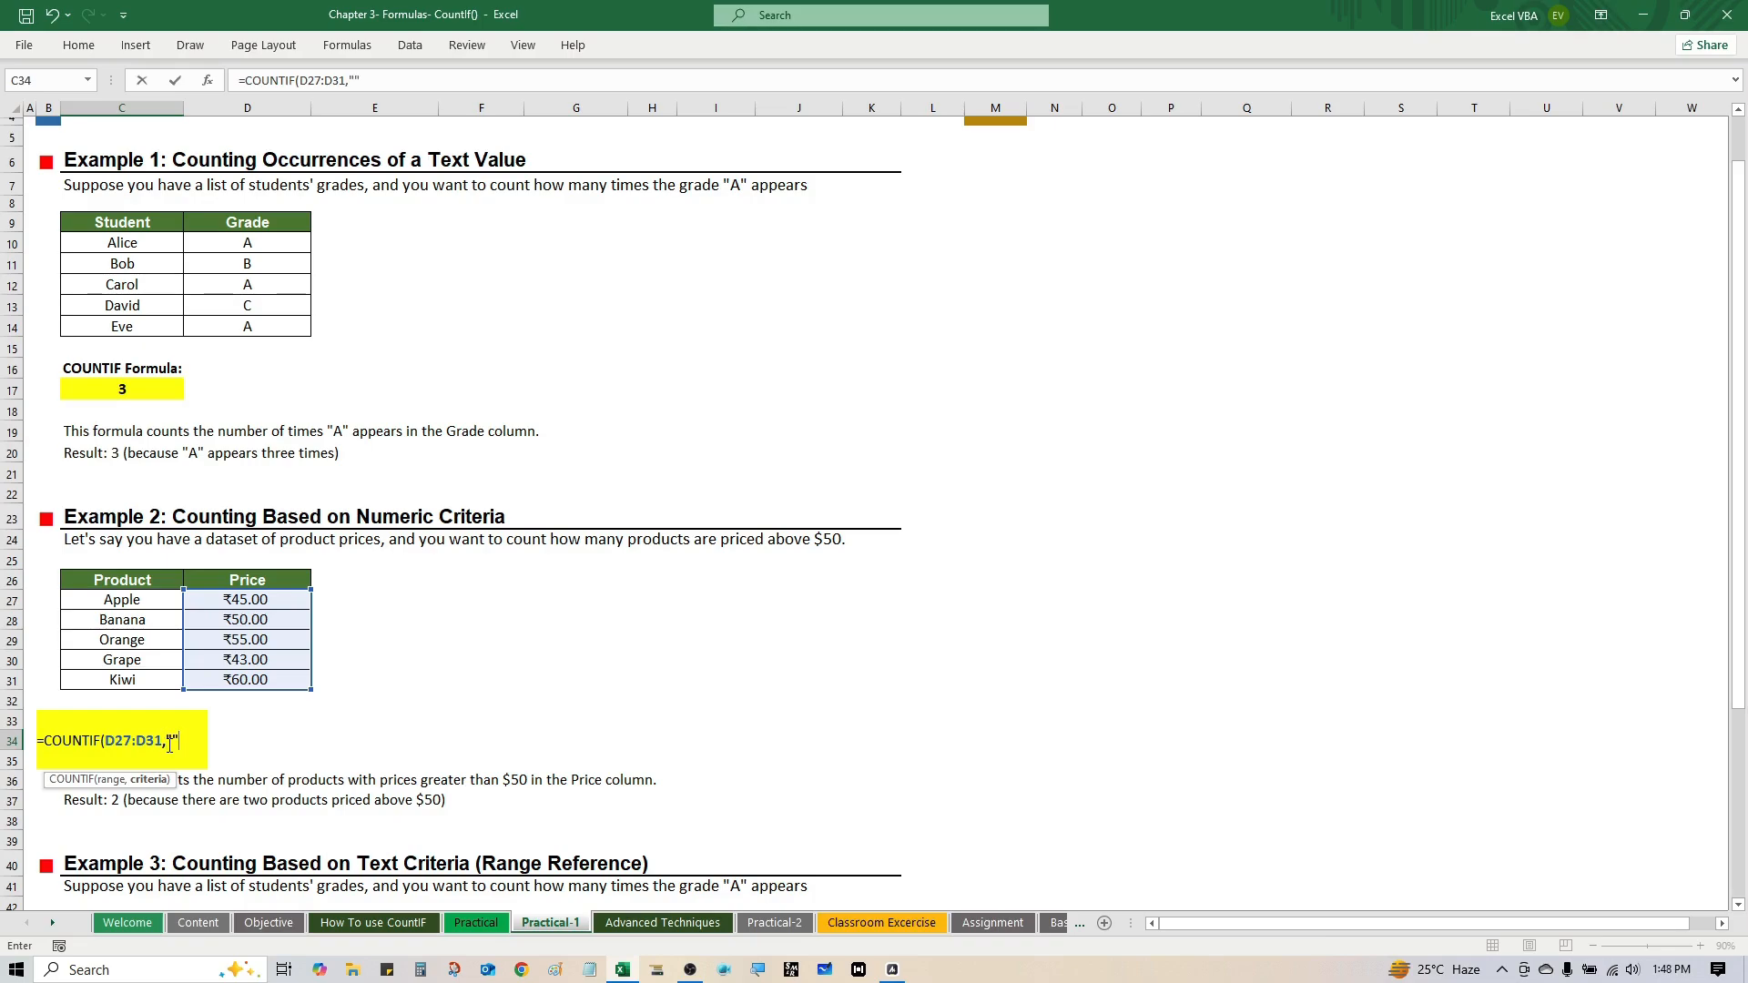
click(170, 744)
text(>50)
text())
key(Return)
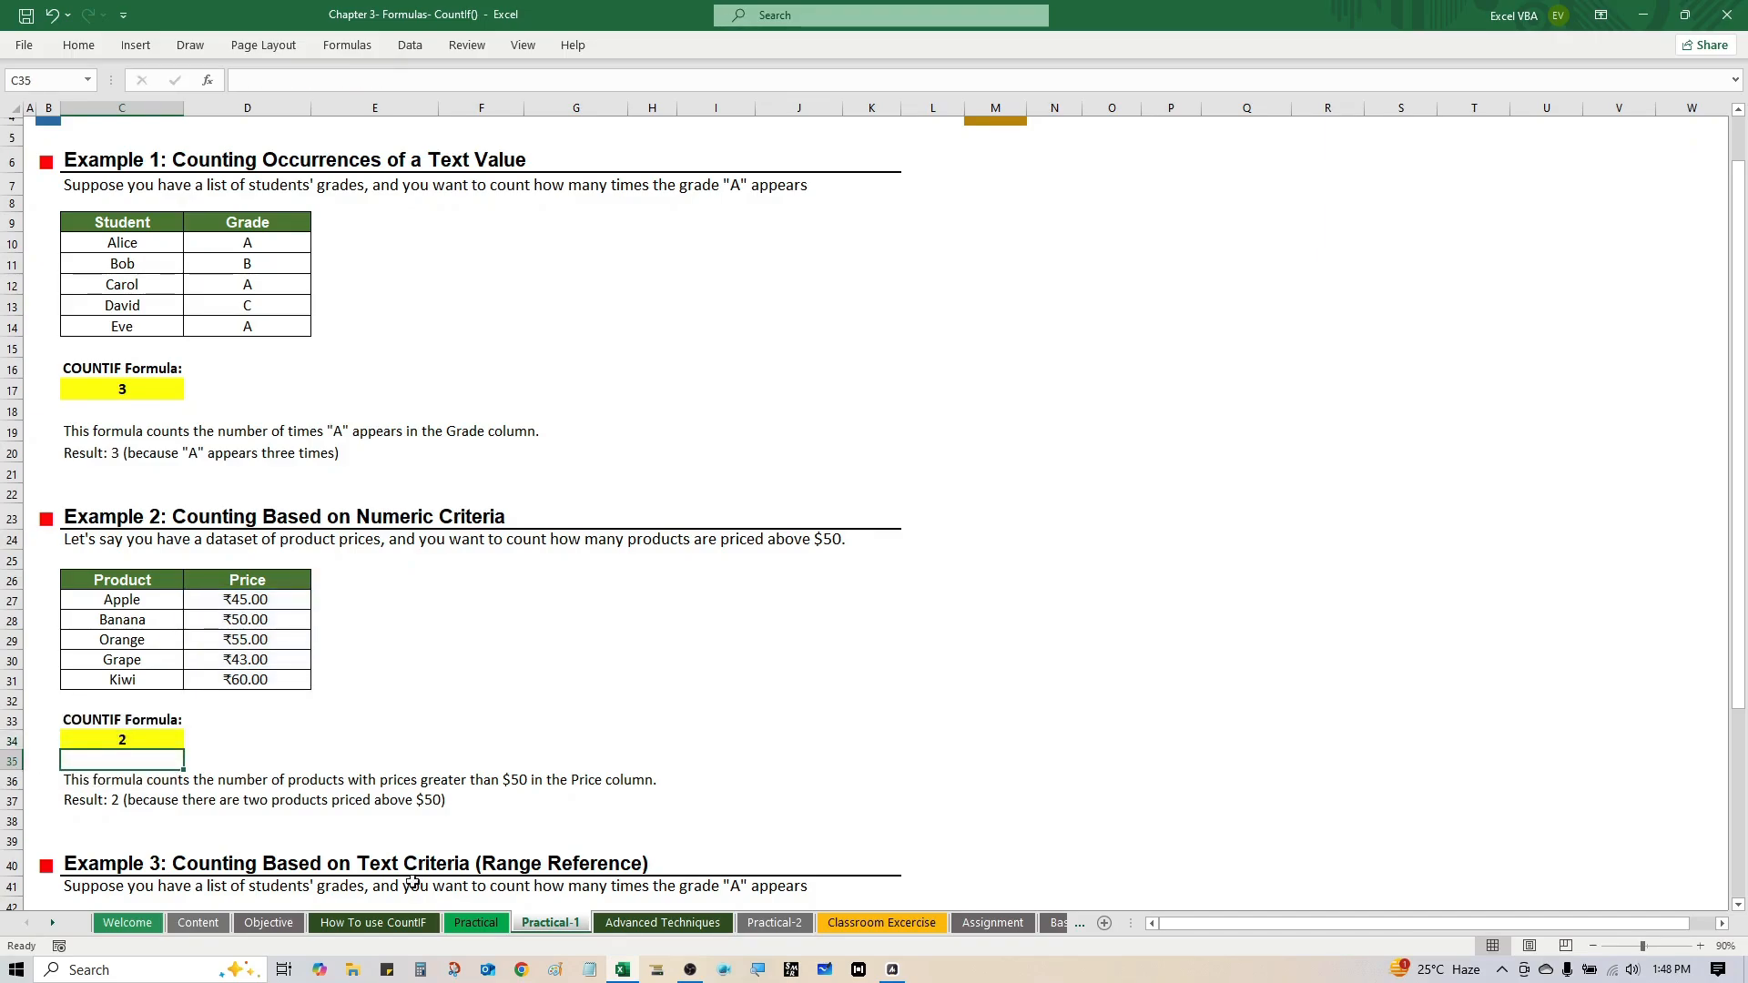
Step: Check the Example 2 formula against the price list by highlighting the Orange and Kiwi prices
click(150, 742)
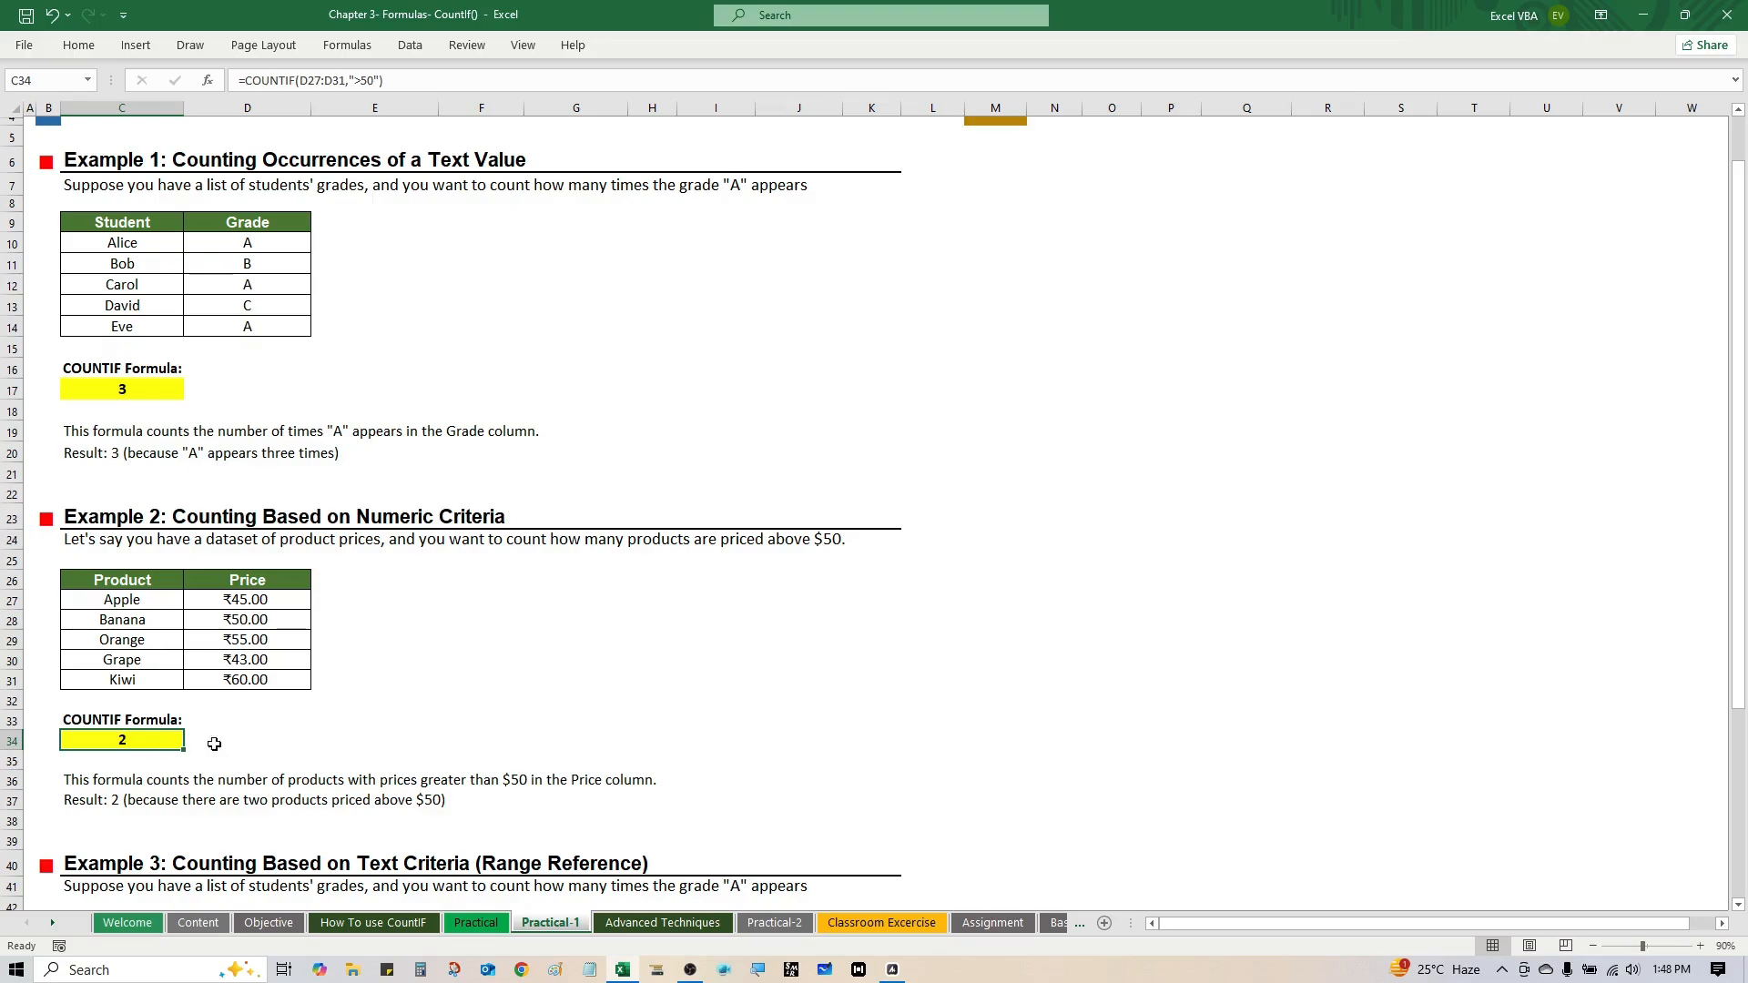
click(272, 621)
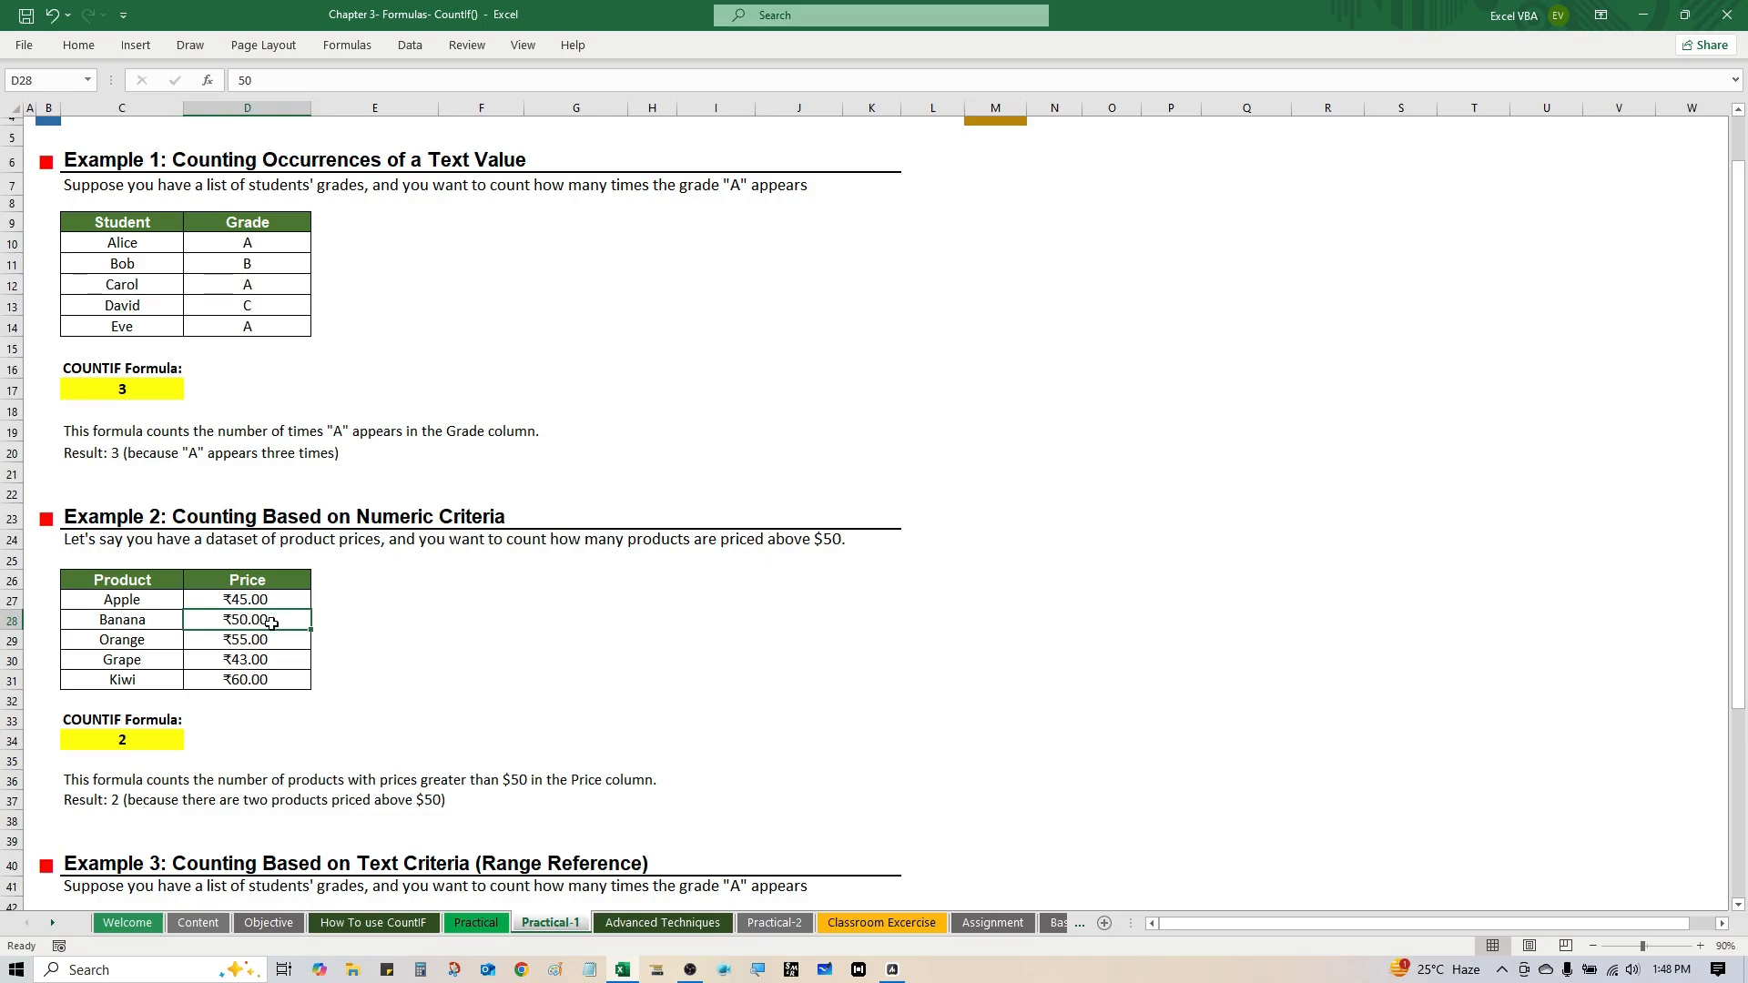
click(259, 642)
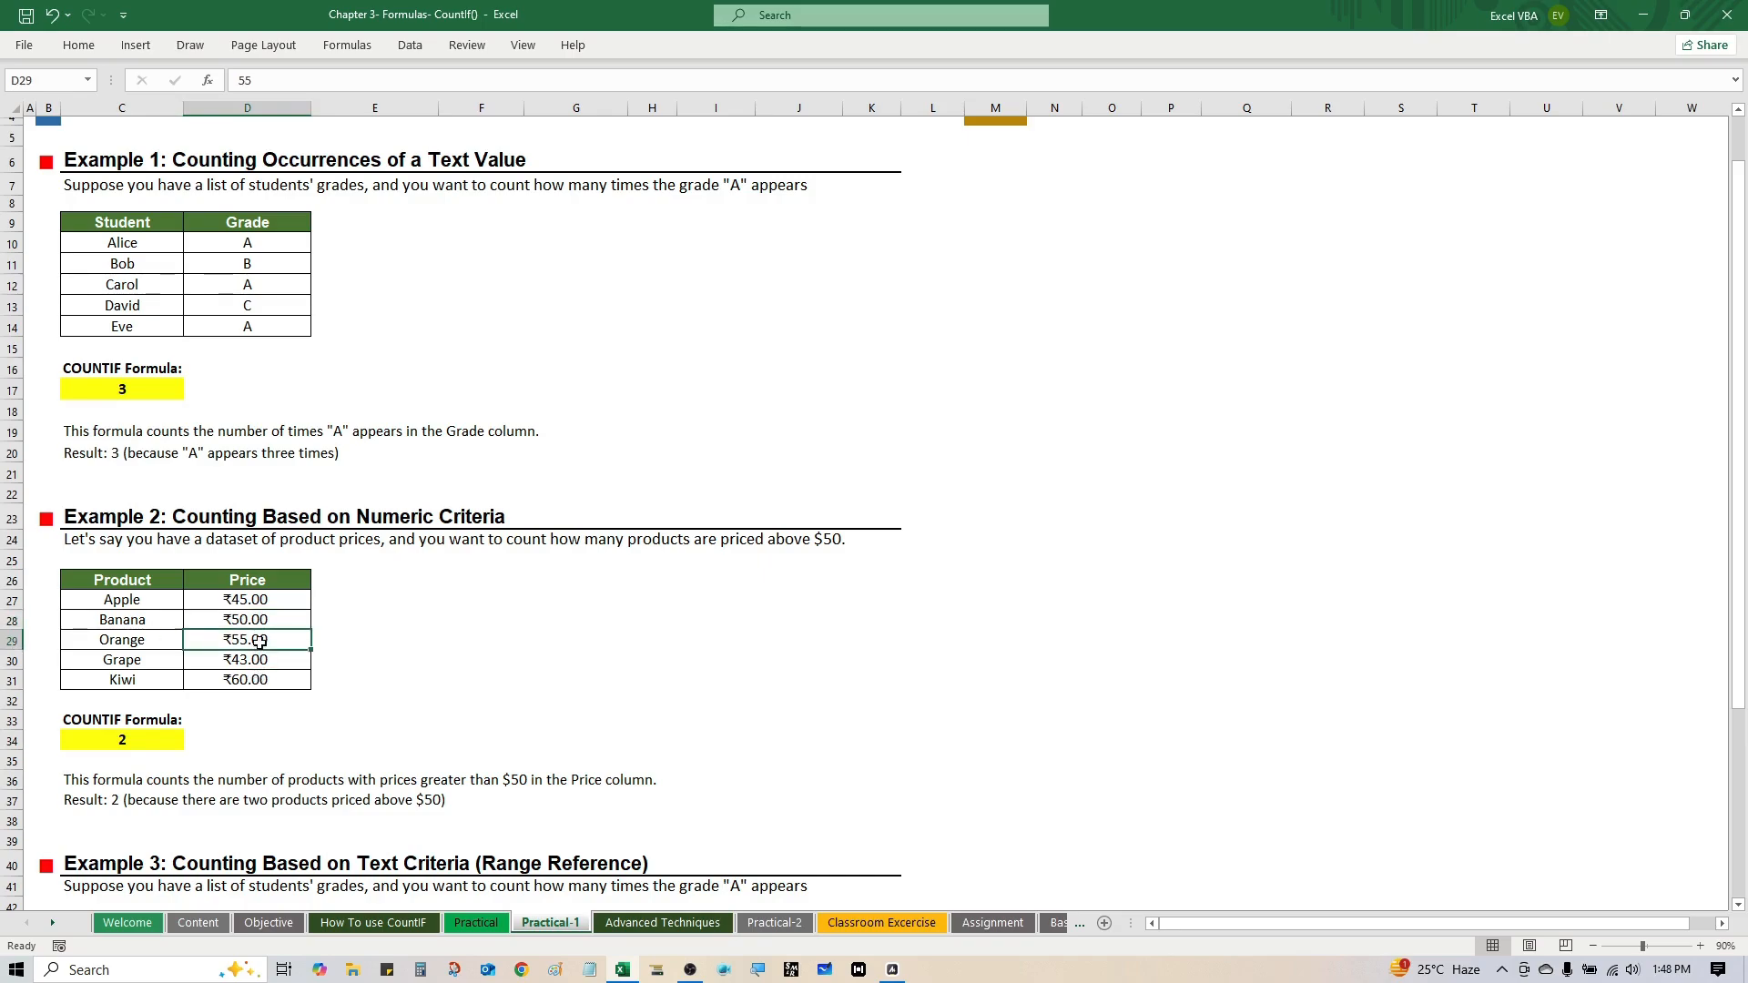
ctrl+click(255, 683)
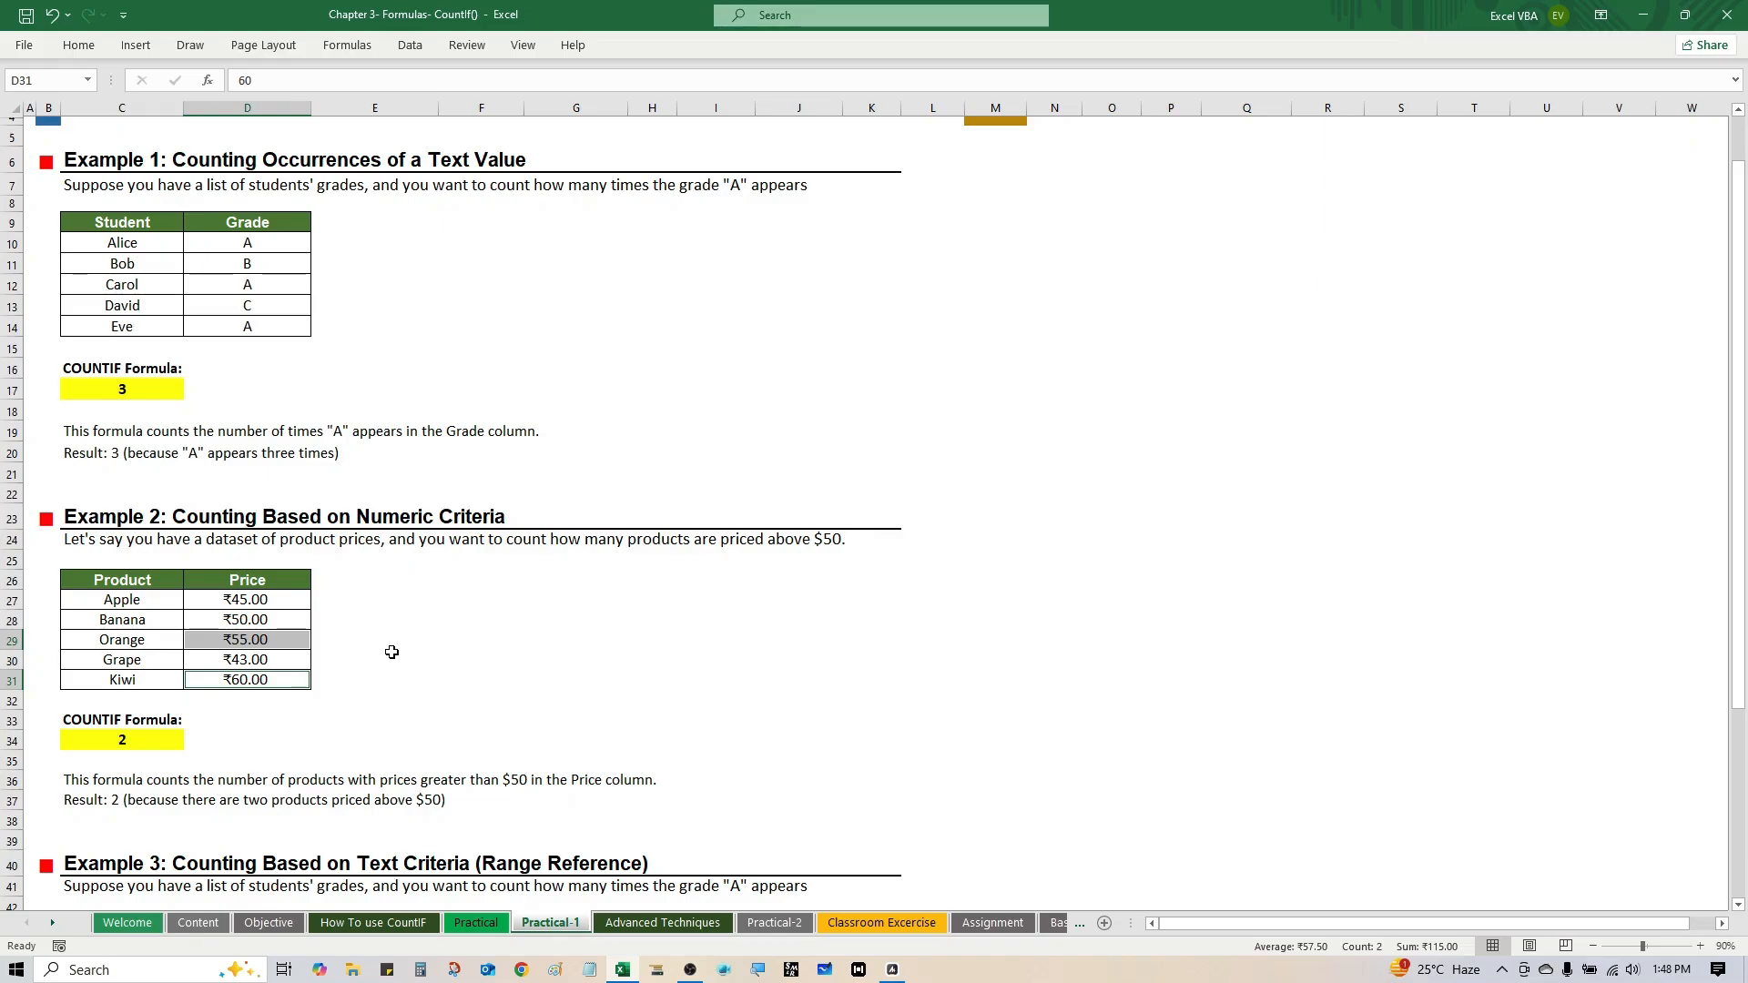
Step: Set the Example 3 criteria cell F44 to A
scroll(392, 652, down, 5)
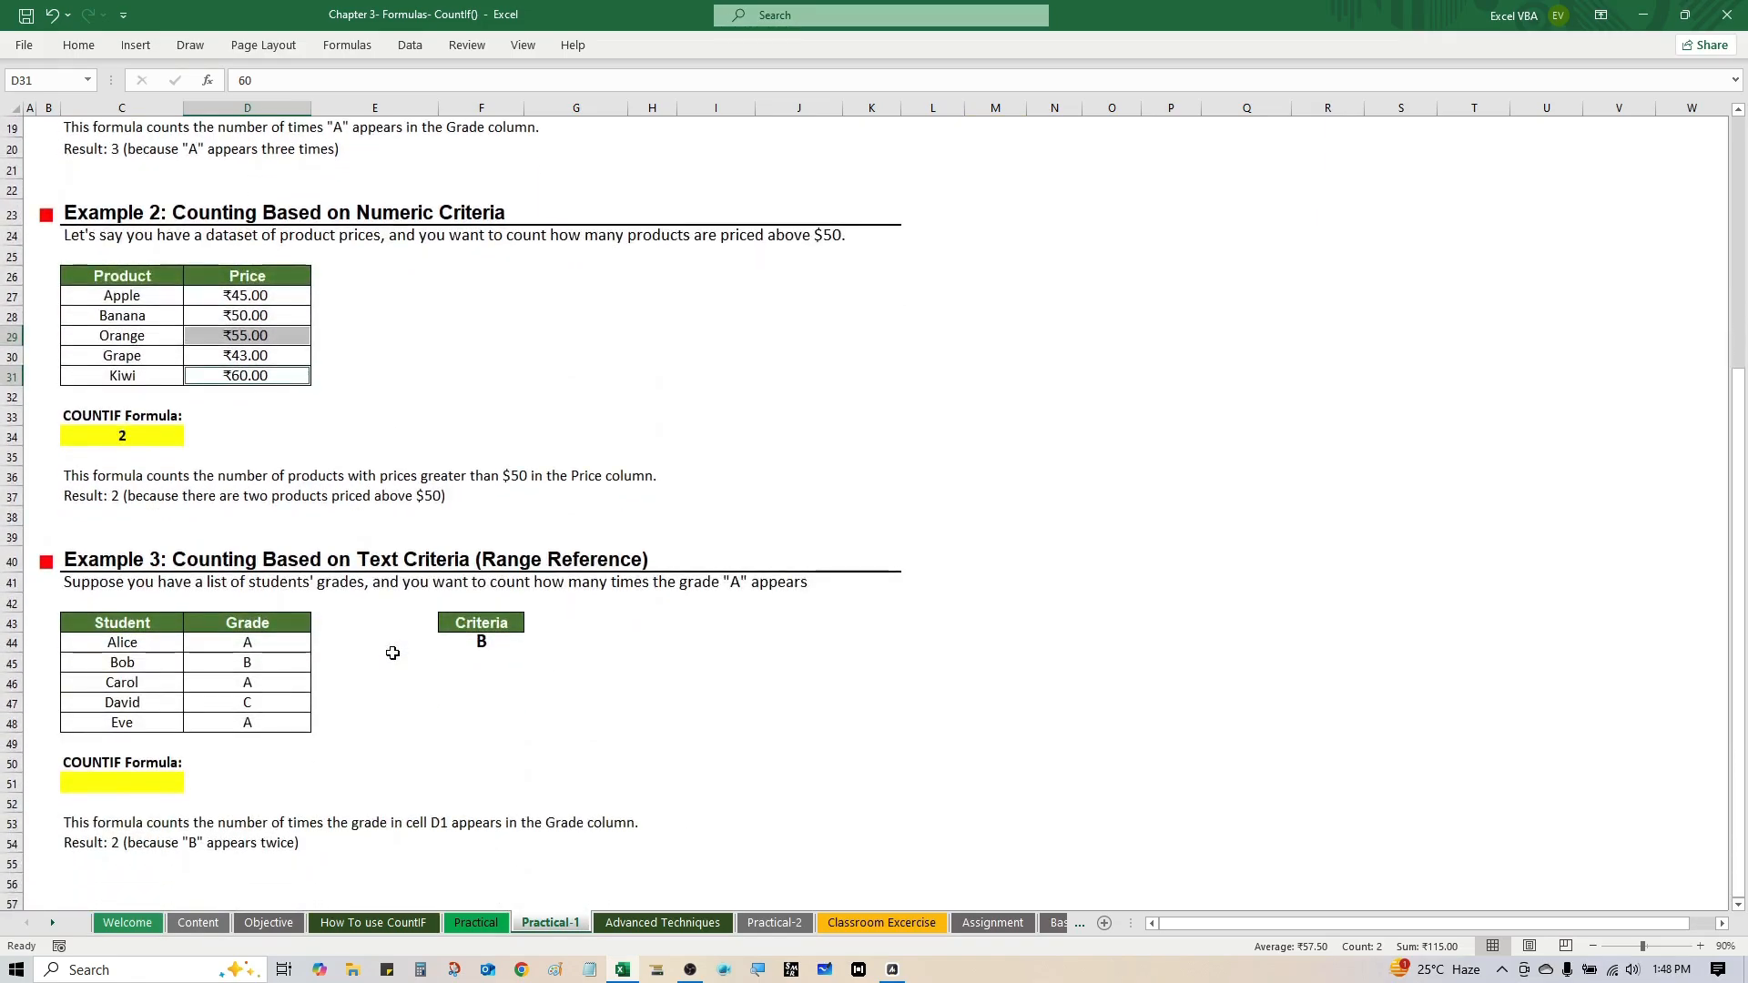
scroll(392, 654, down, 1)
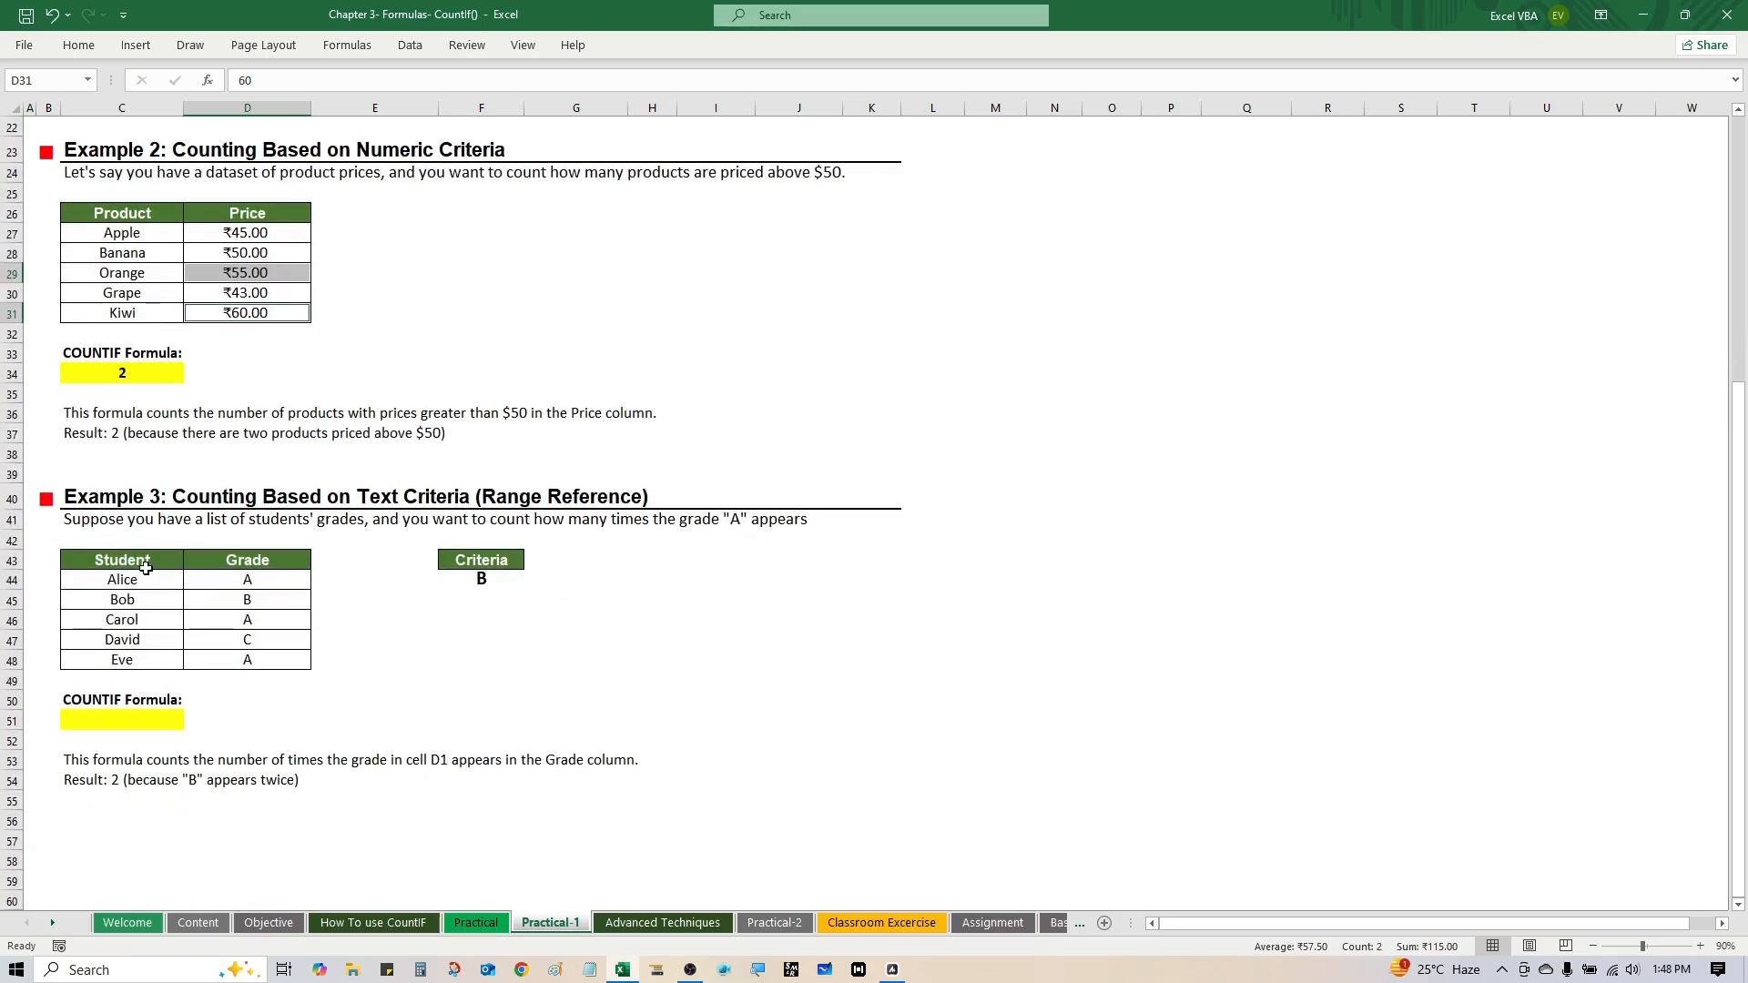
drag(149, 564, 260, 654)
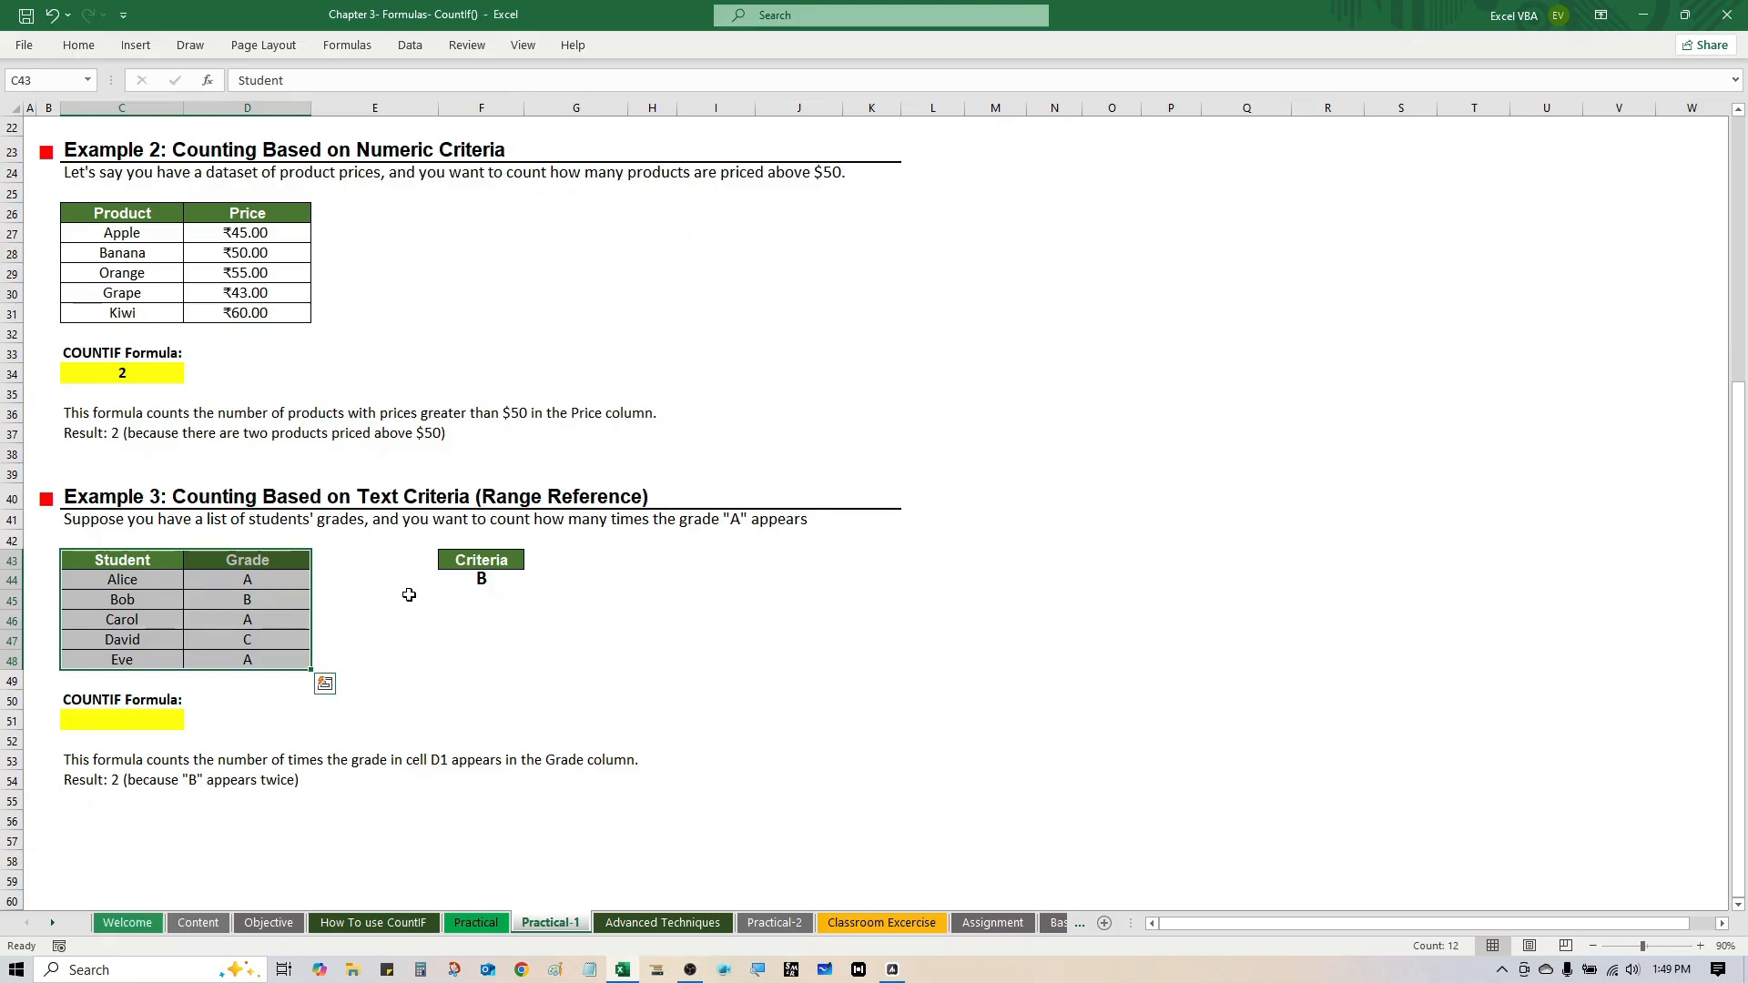
click(486, 580)
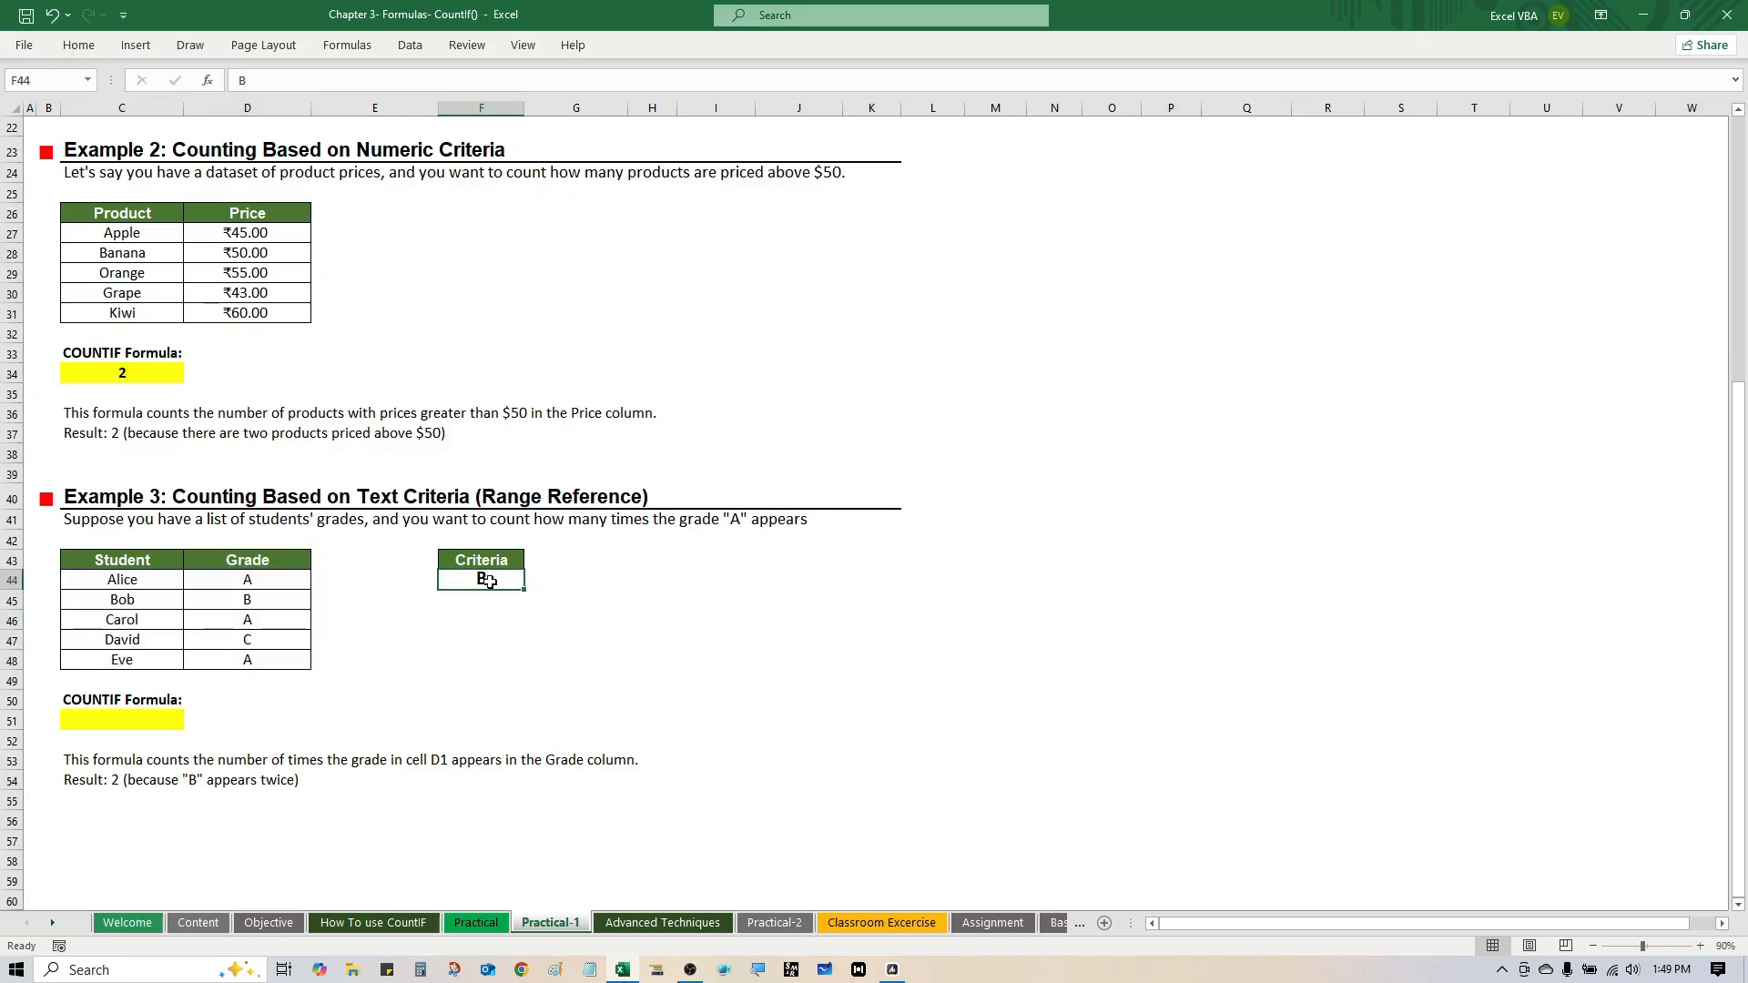
text(A)
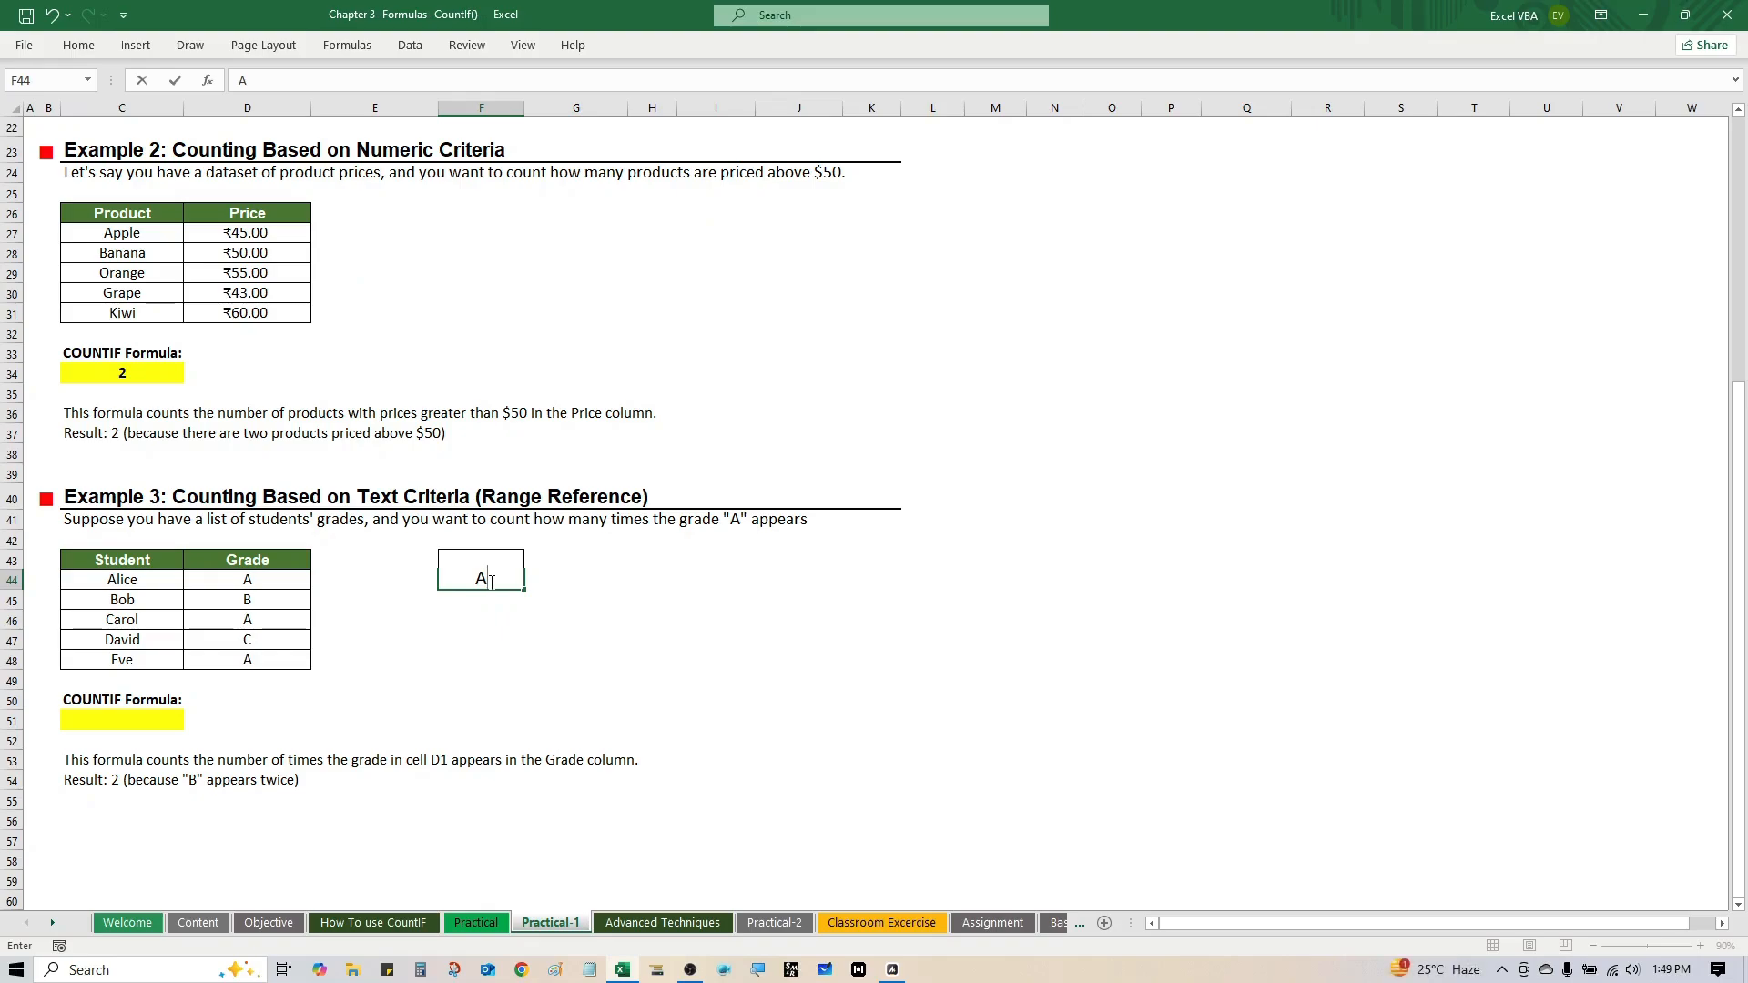
key(Return)
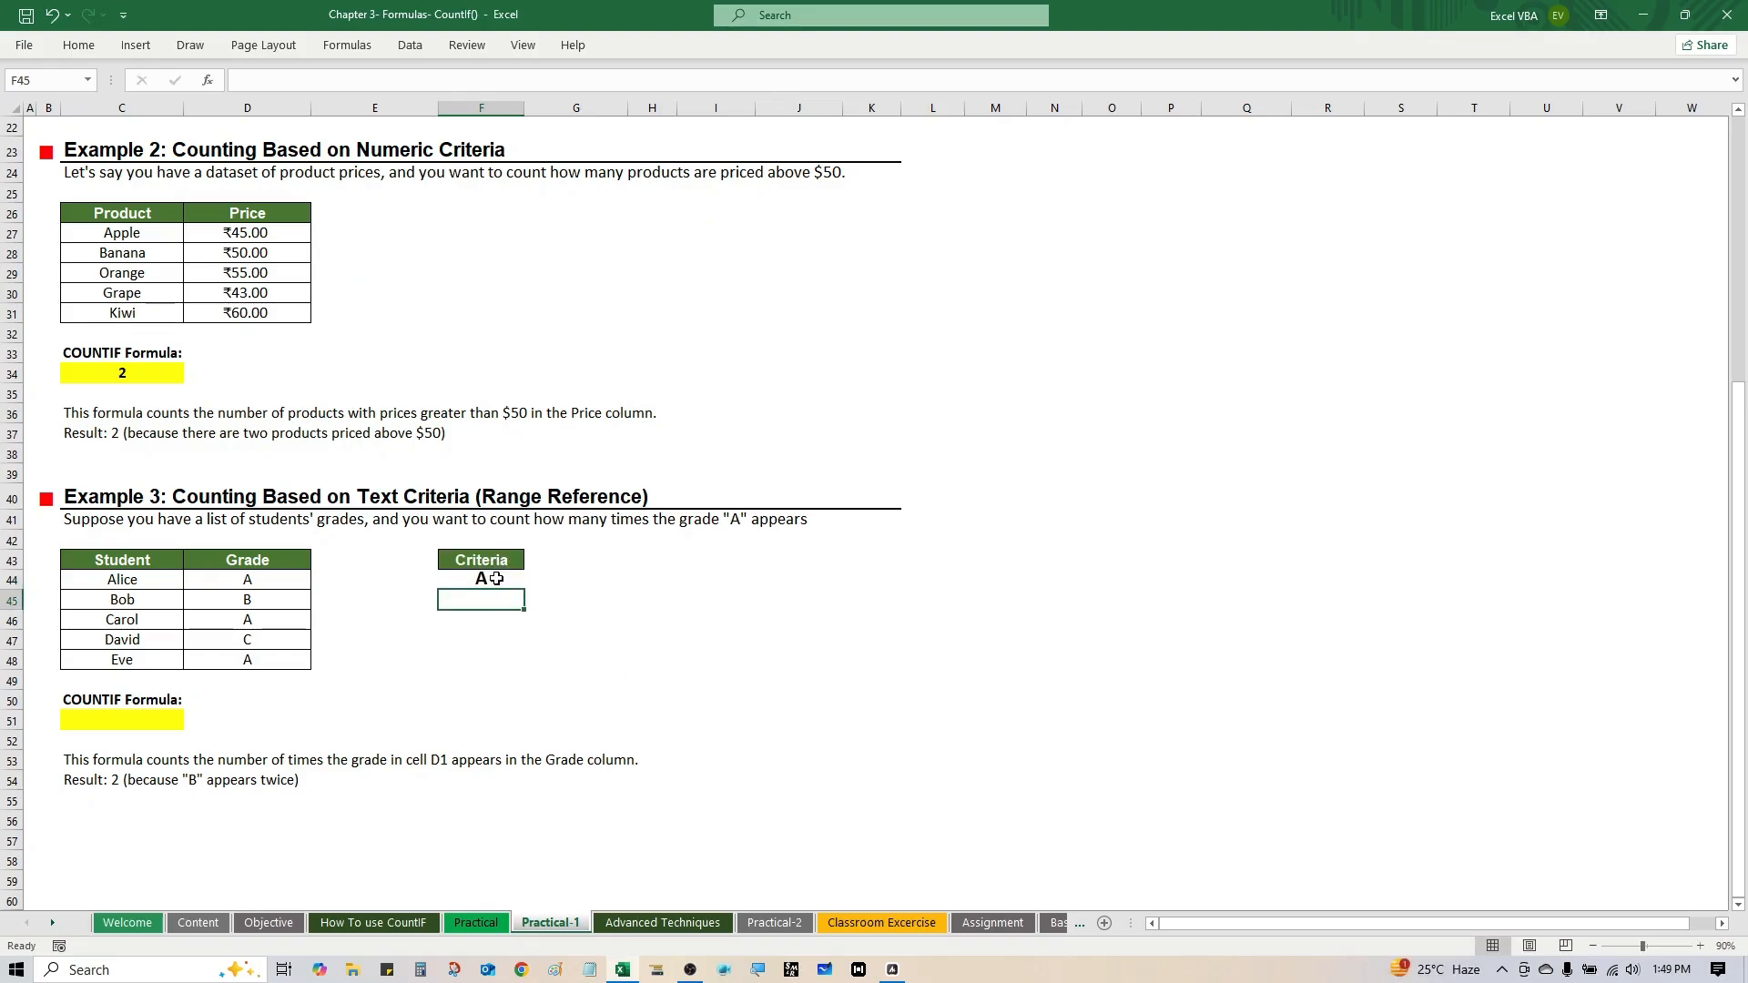
click(496, 579)
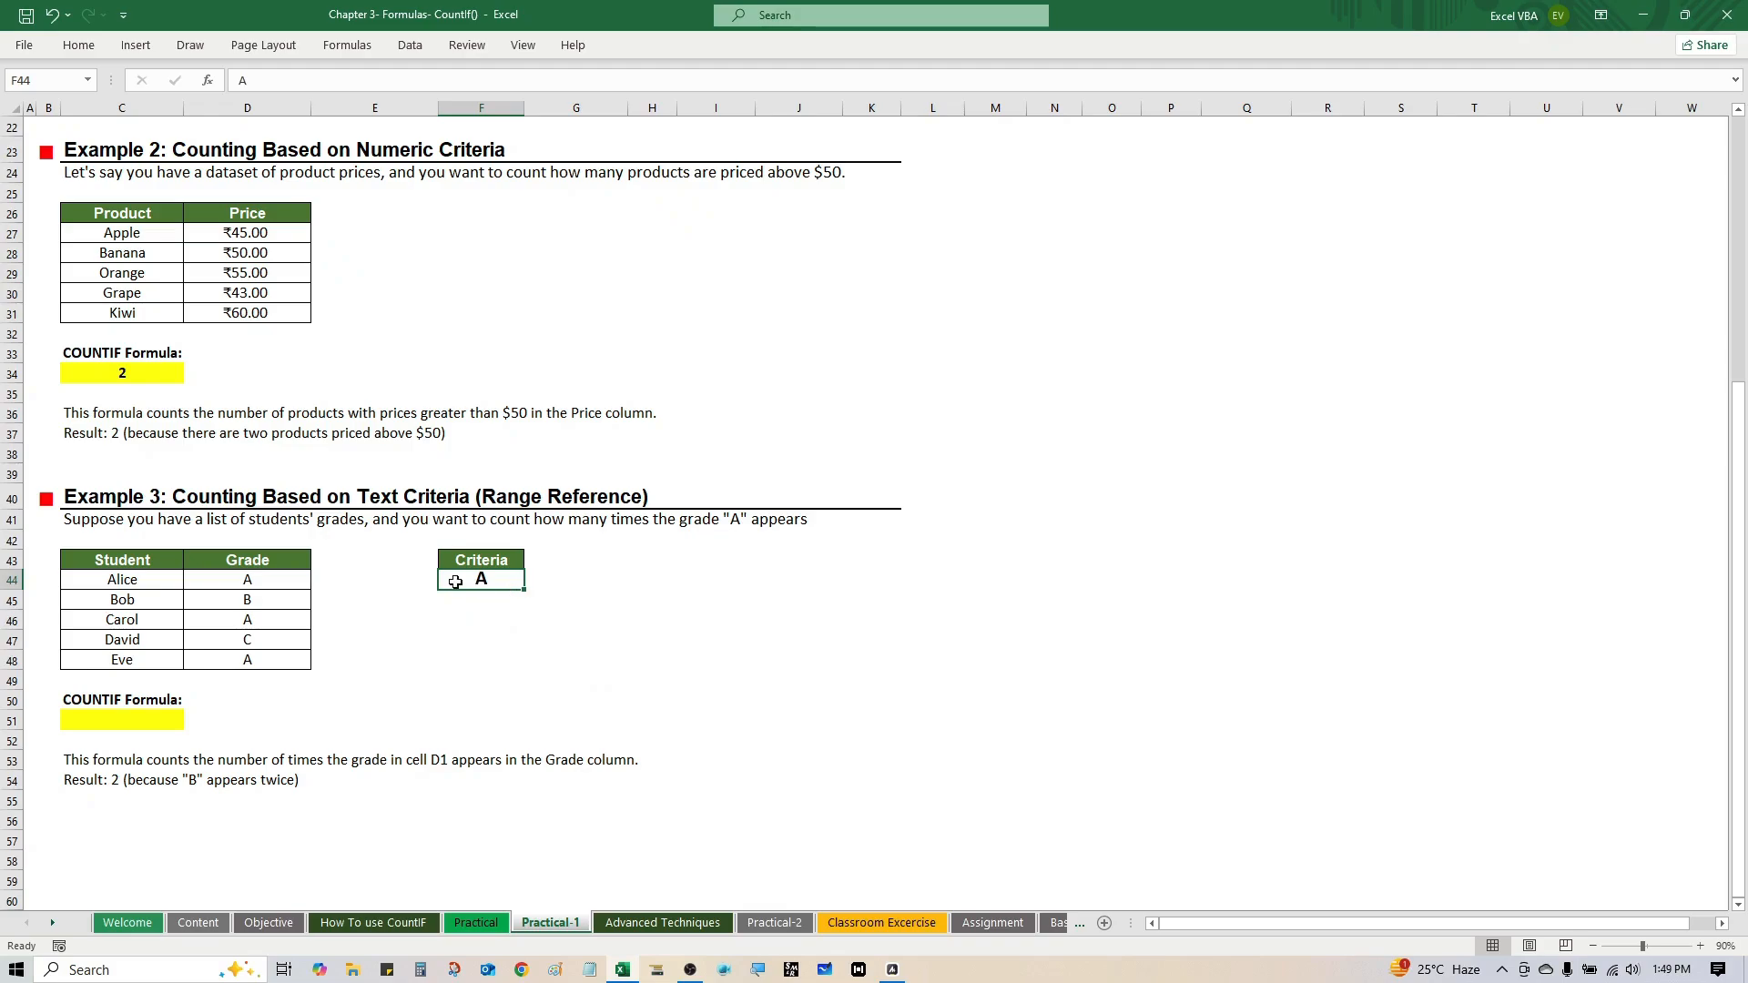
Step: Start a COUNTIF formula in C51 with the Example 3 grades D44:D48 as its range
click(127, 719)
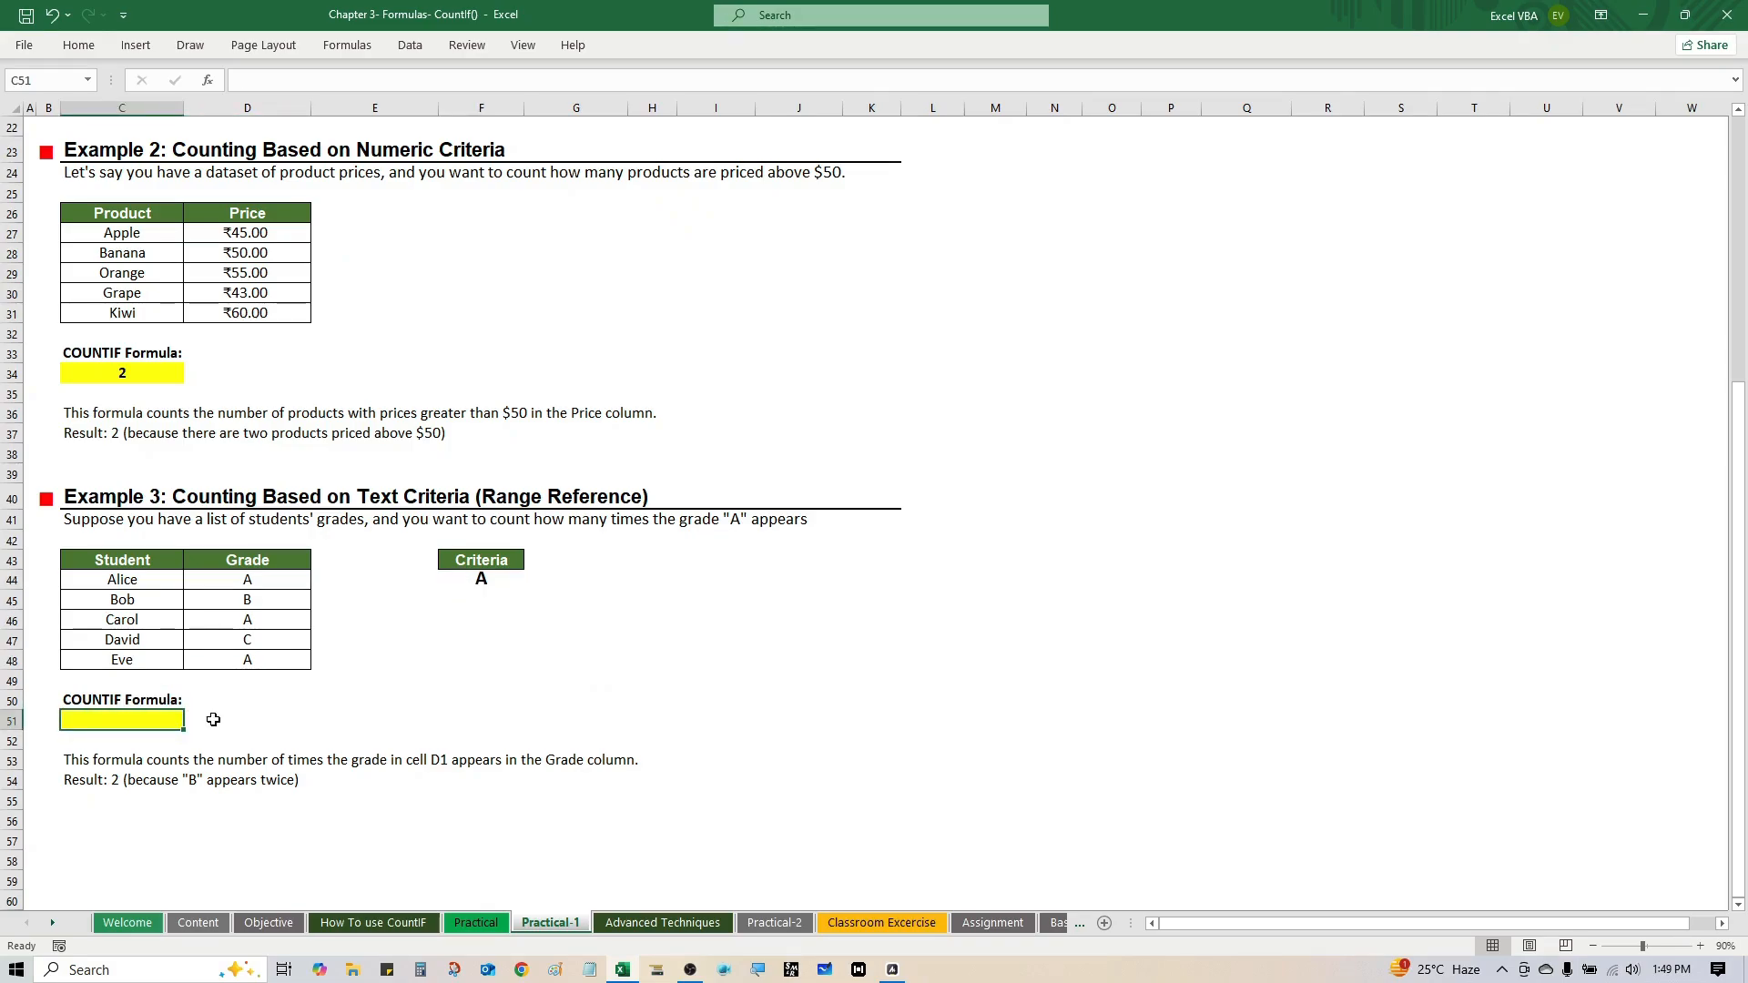
text(=co)
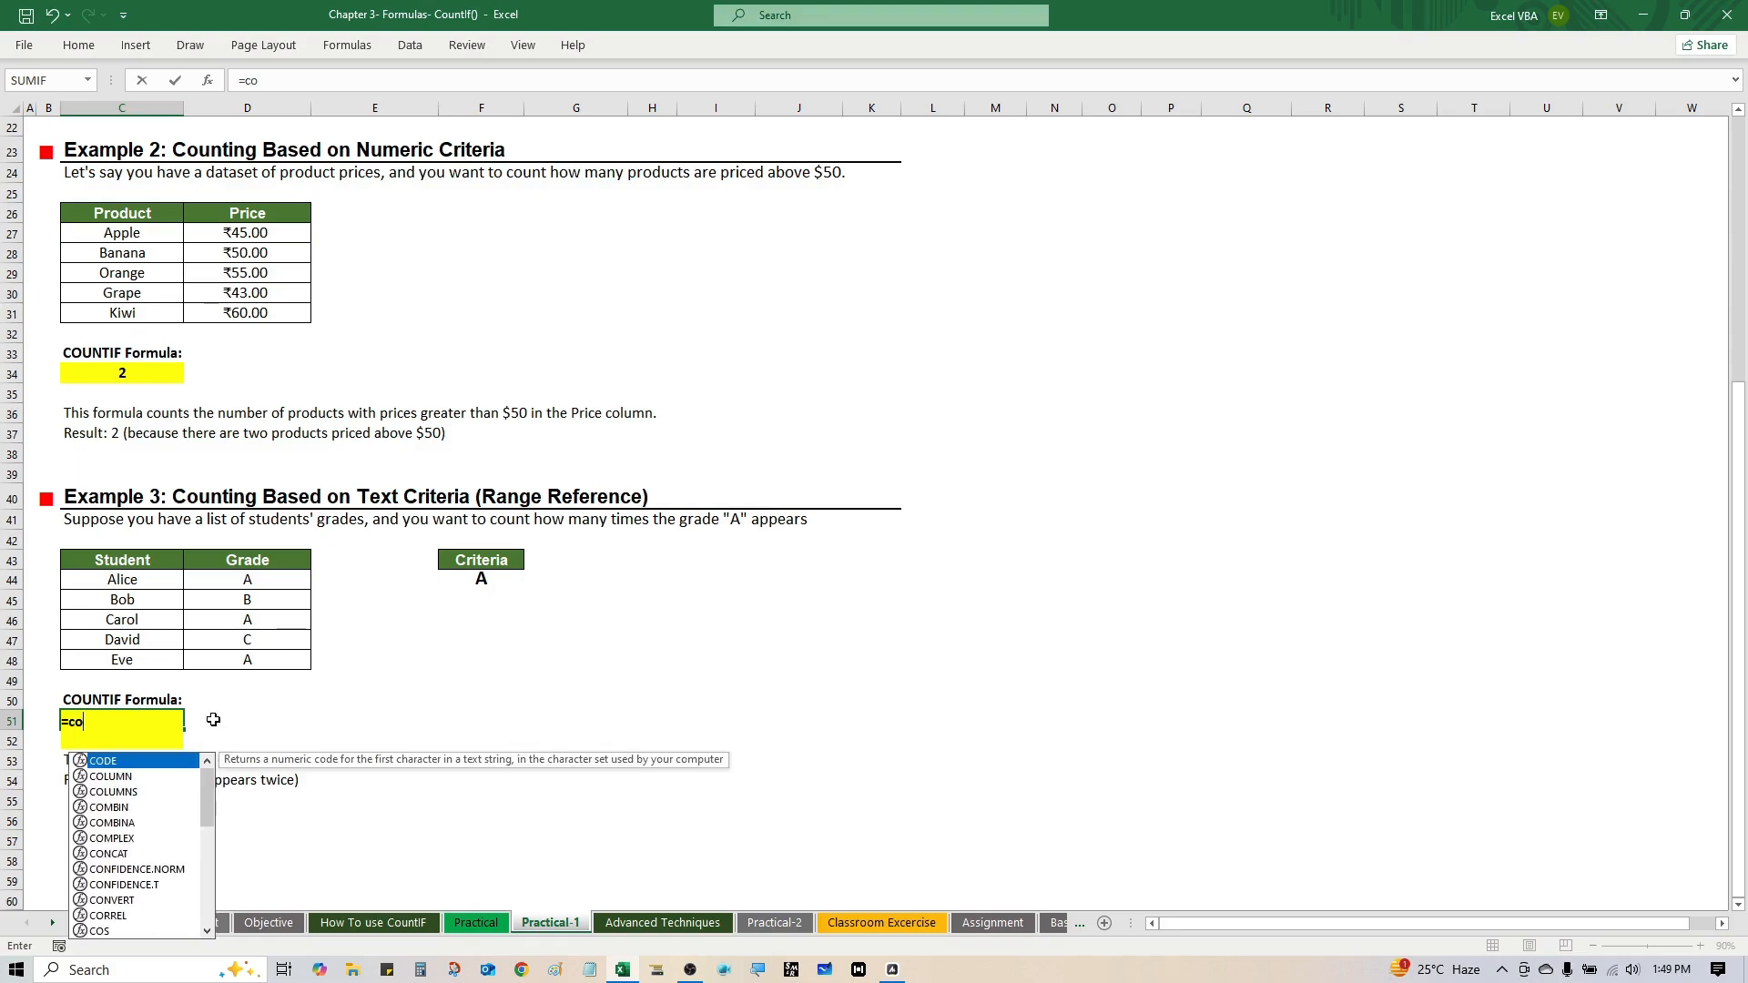
text(un)
key(Down)
key(Down)
key(Down)
key(Tab)
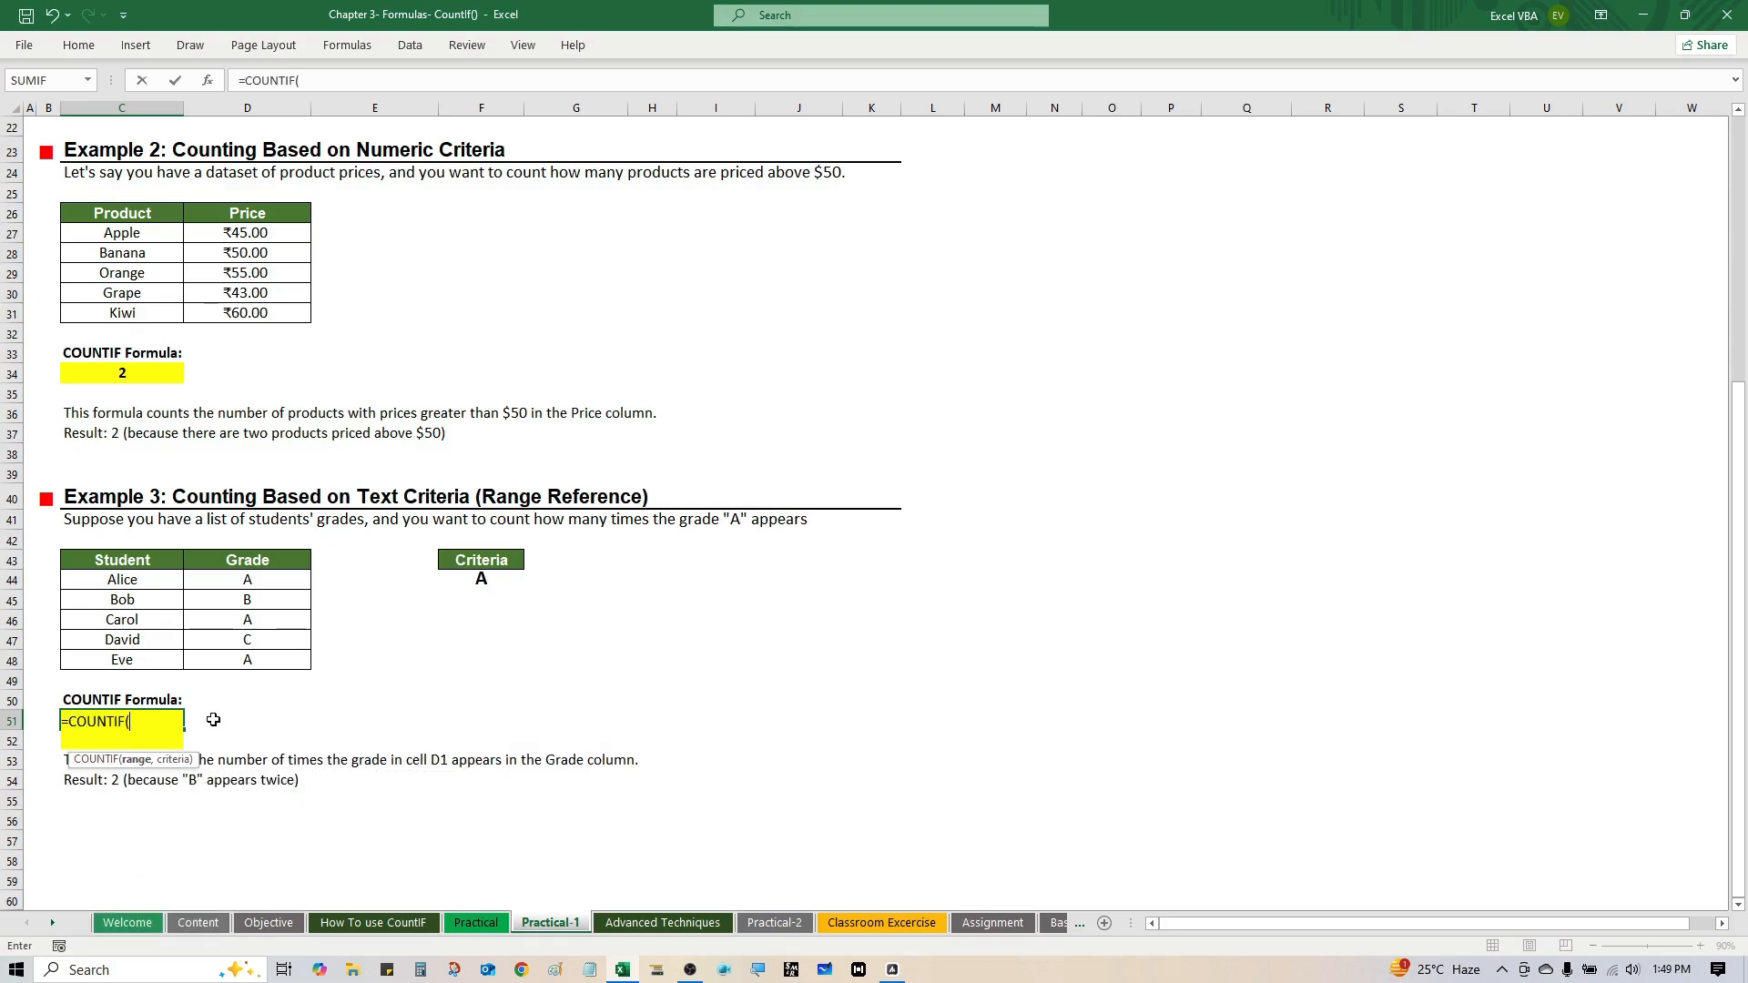
key(Up)
key(Up)
key(Up)
key(Up)
key(Up)
key(Up)
key(Up)
key(shift+Down)
key(shift+Down)
key(shift+Down)
key(shift+Down)
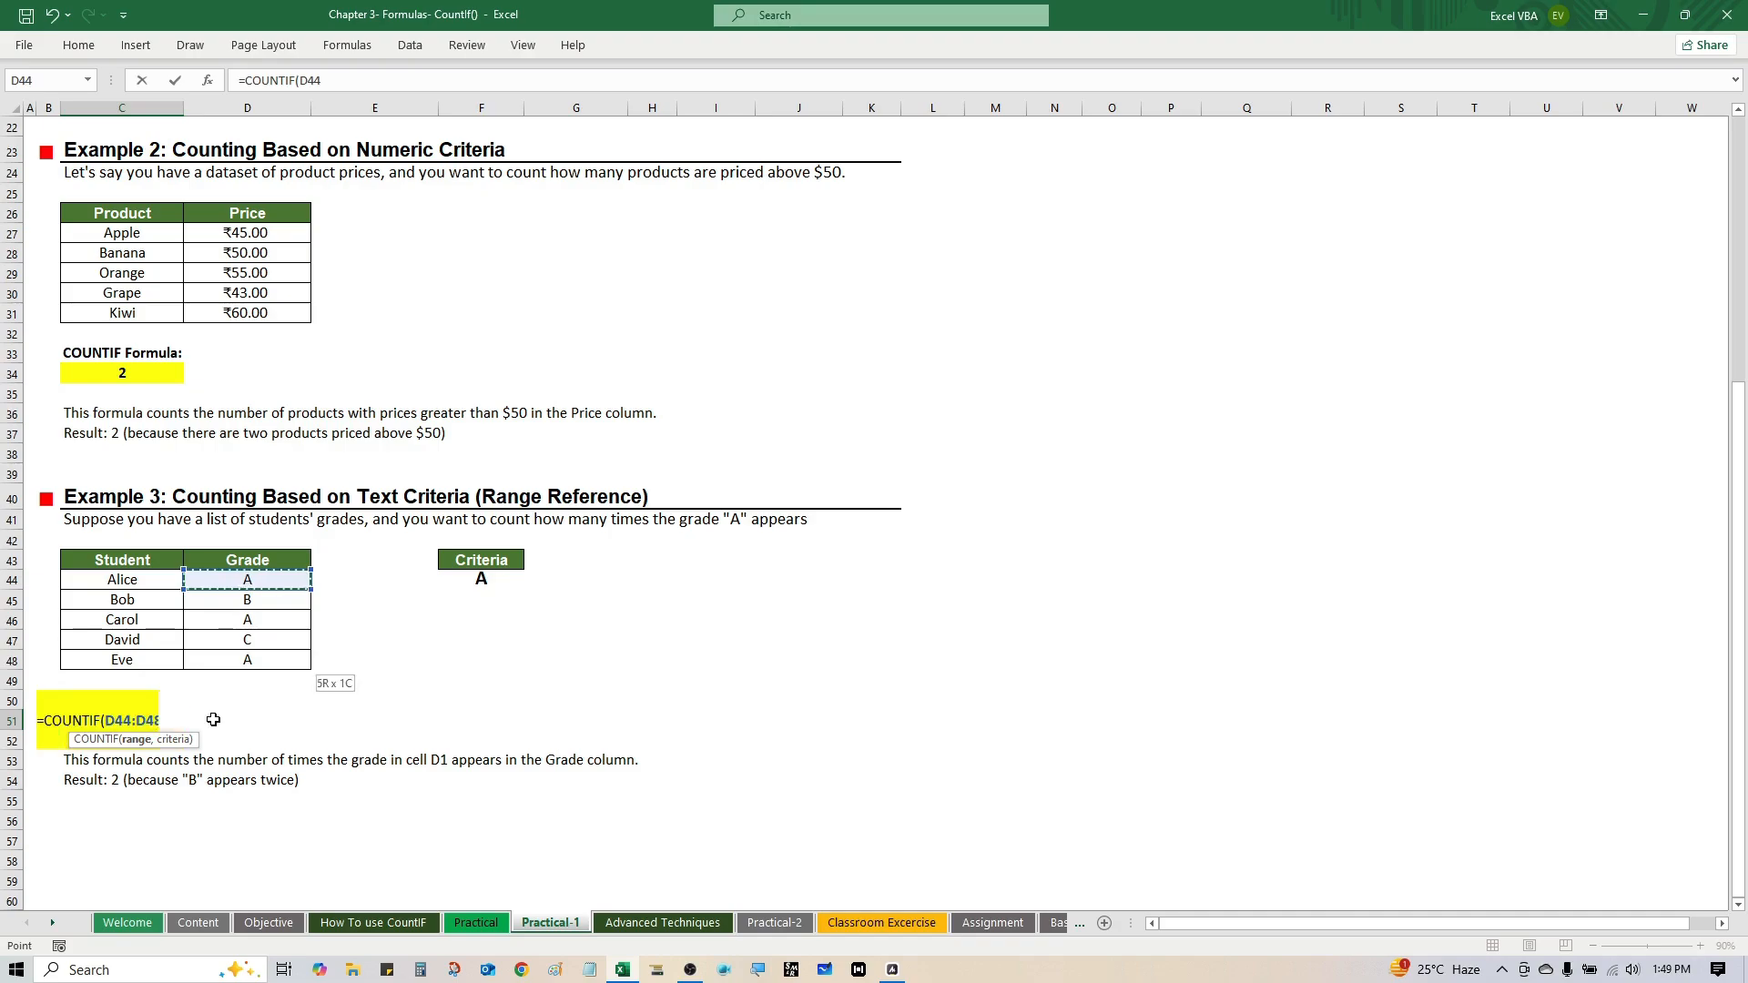
text(,)
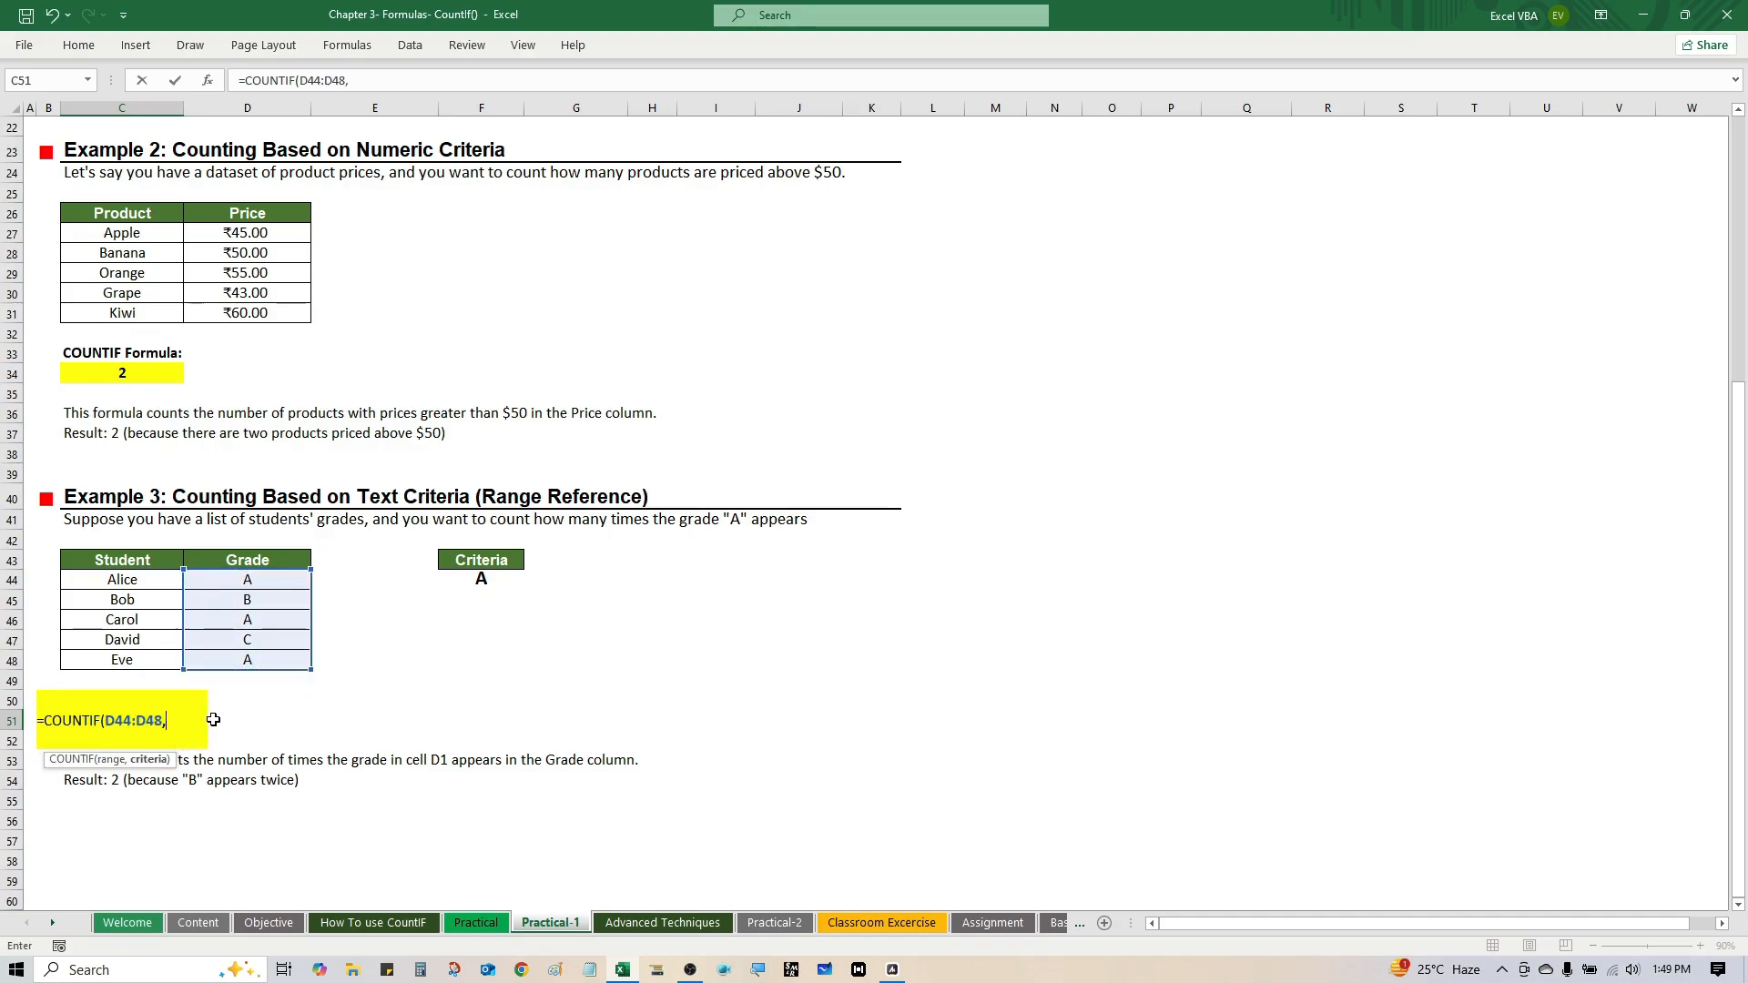
Step: Complete the C51 formula with criteria cell F44 so that it reads =COUNTIF(D44:D48,F44)
key(Right)
key(Right)
key(Right)
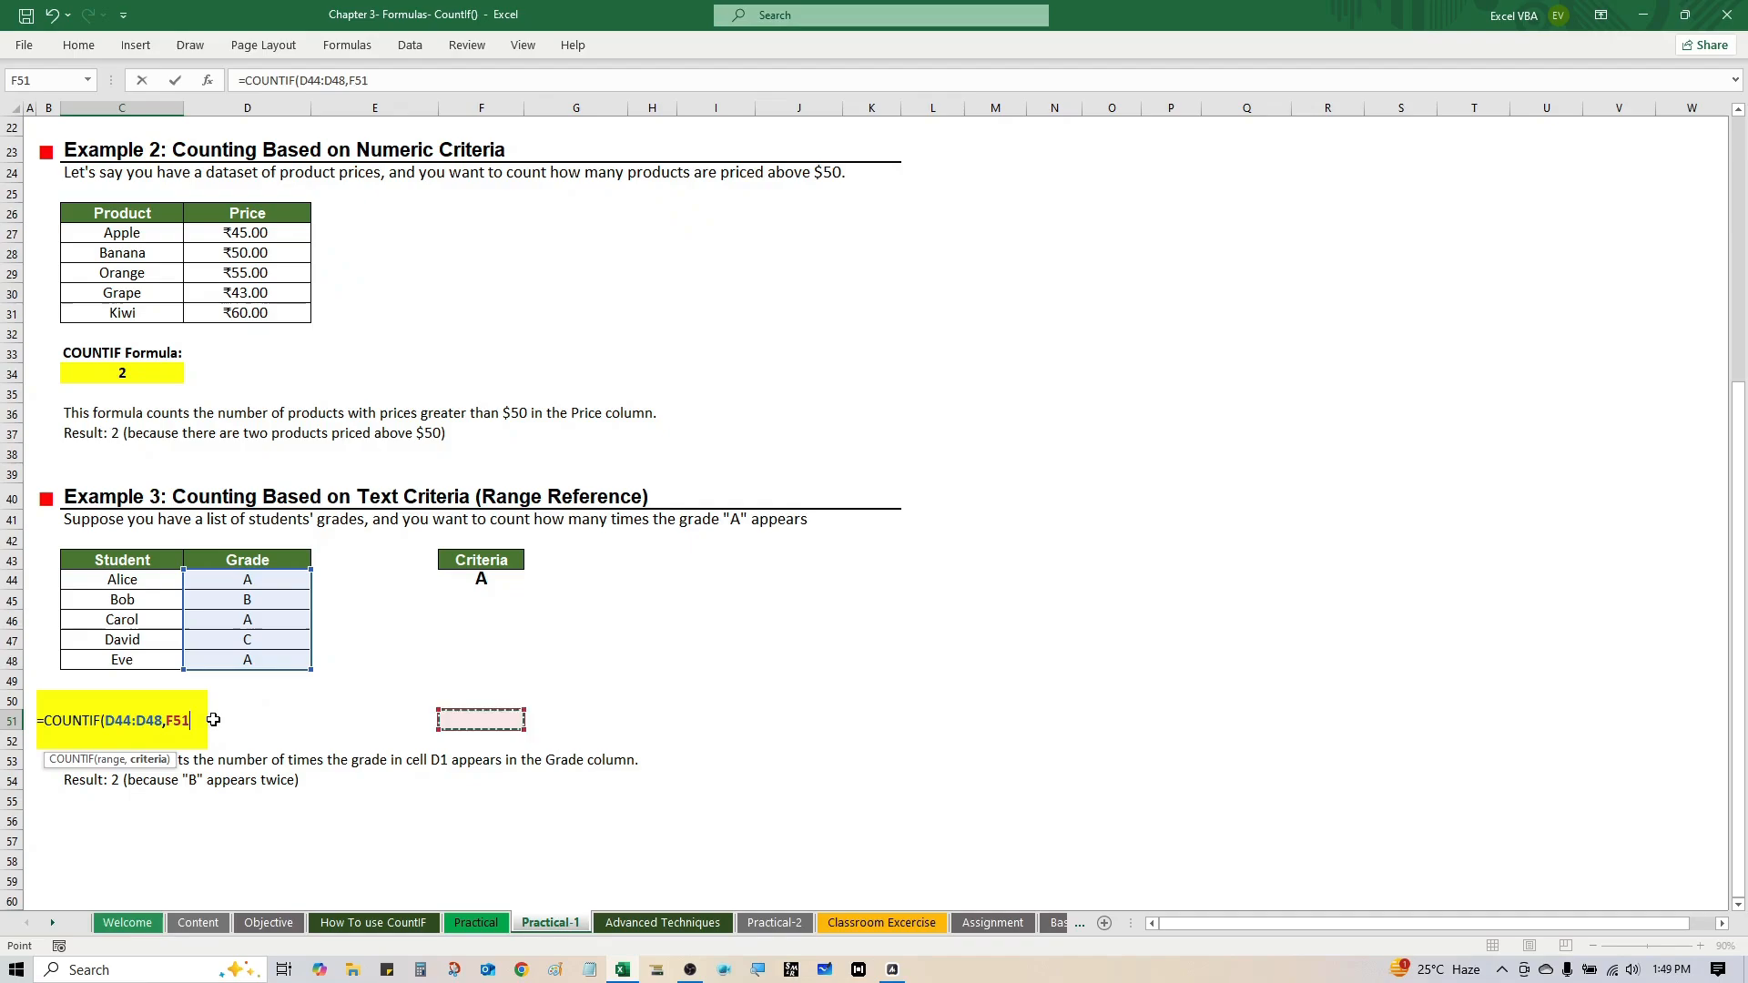
key(Up)
key(Up)
key(Up)
key(Up)
key(Up)
key(Up)
key(Up)
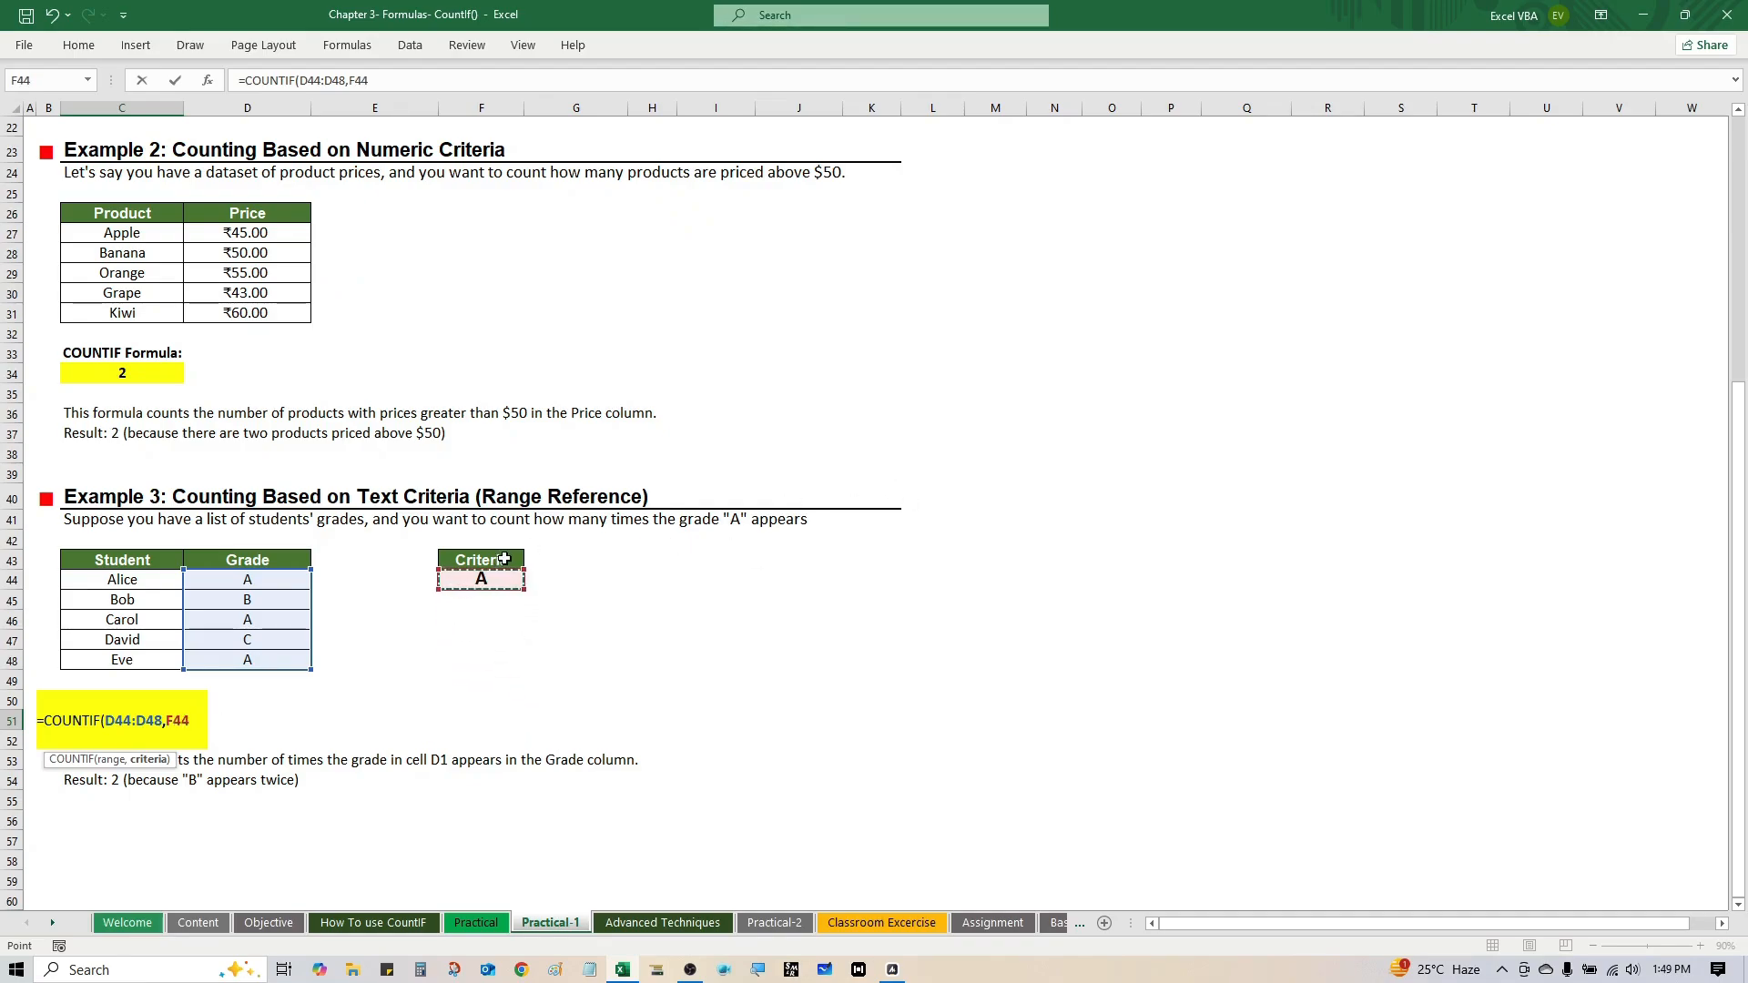
text())
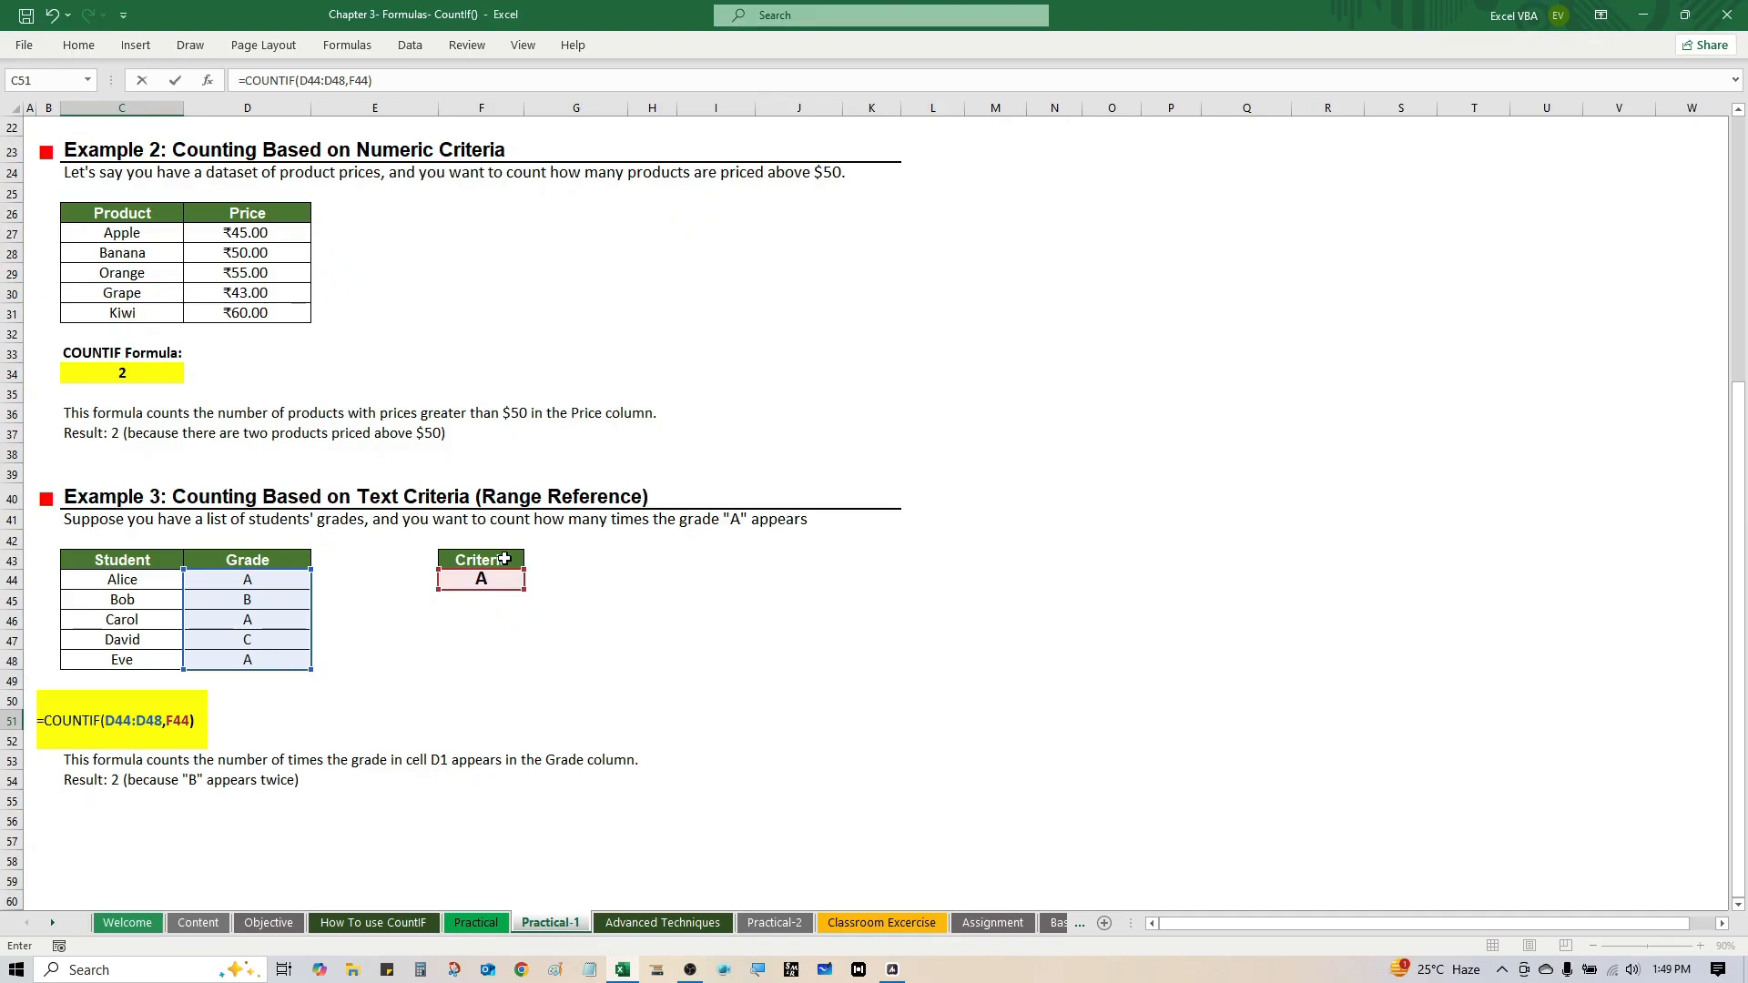
key(Return)
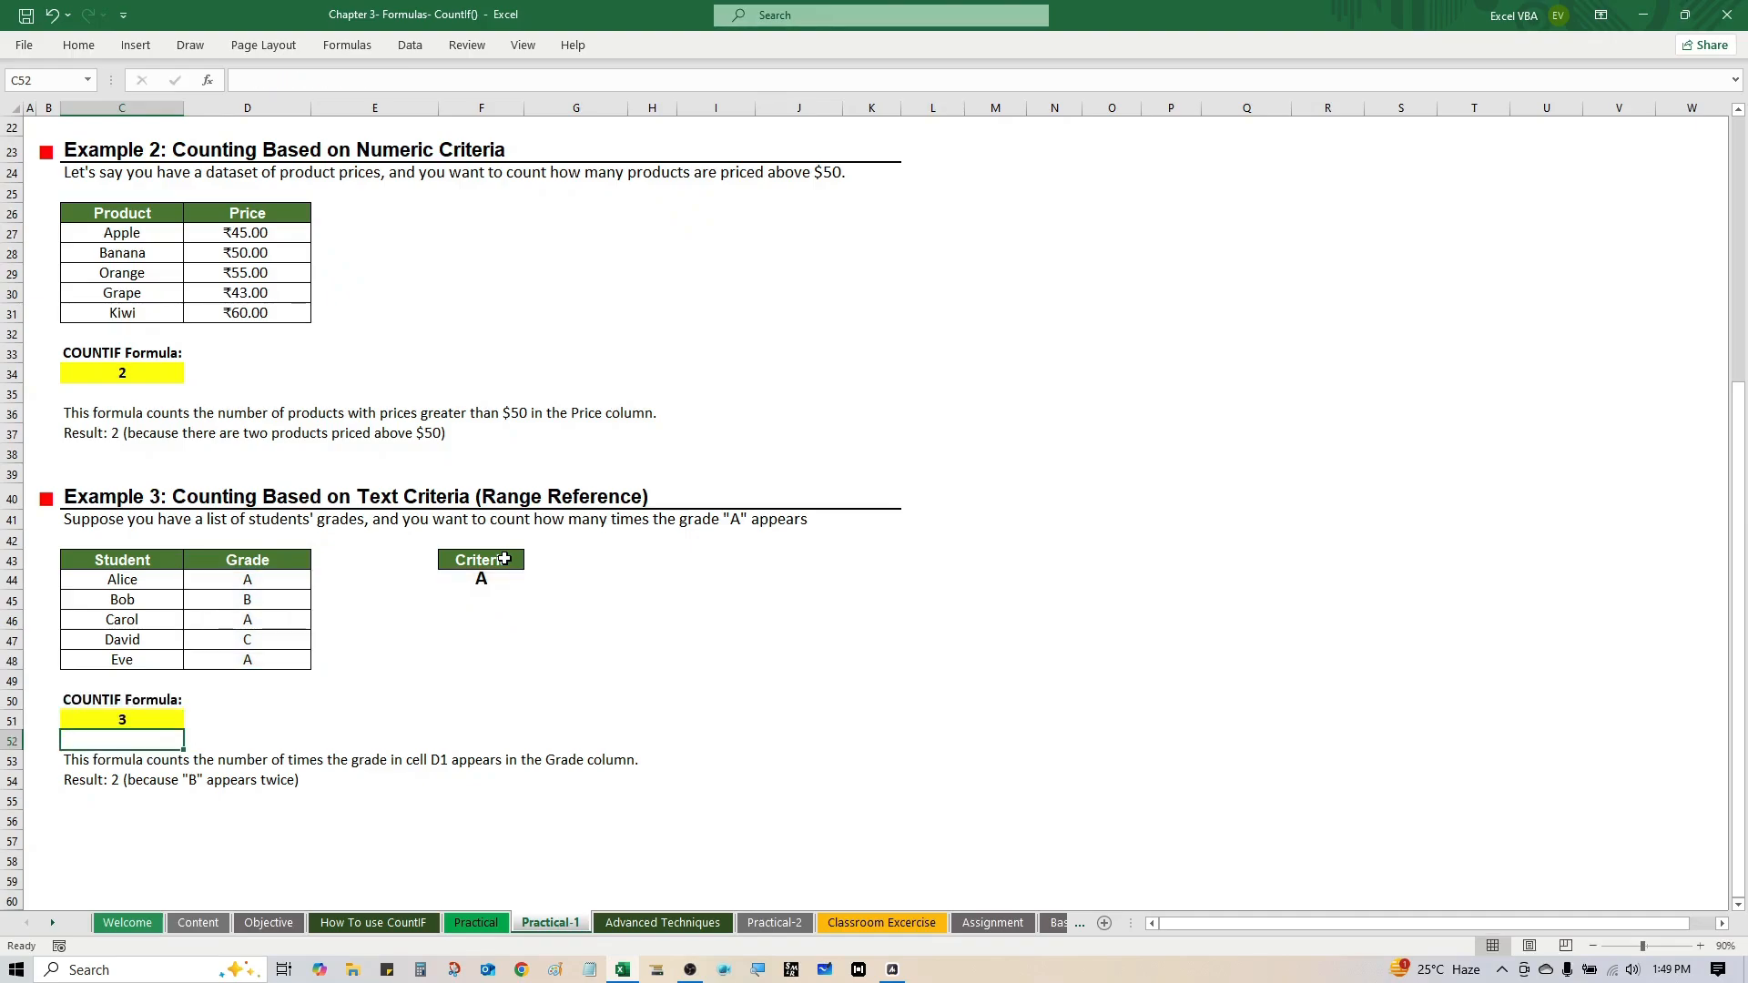
Step: Check the Example 3 formula against the grade list by highlighting the A grades in D44, D46 and D48
click(152, 724)
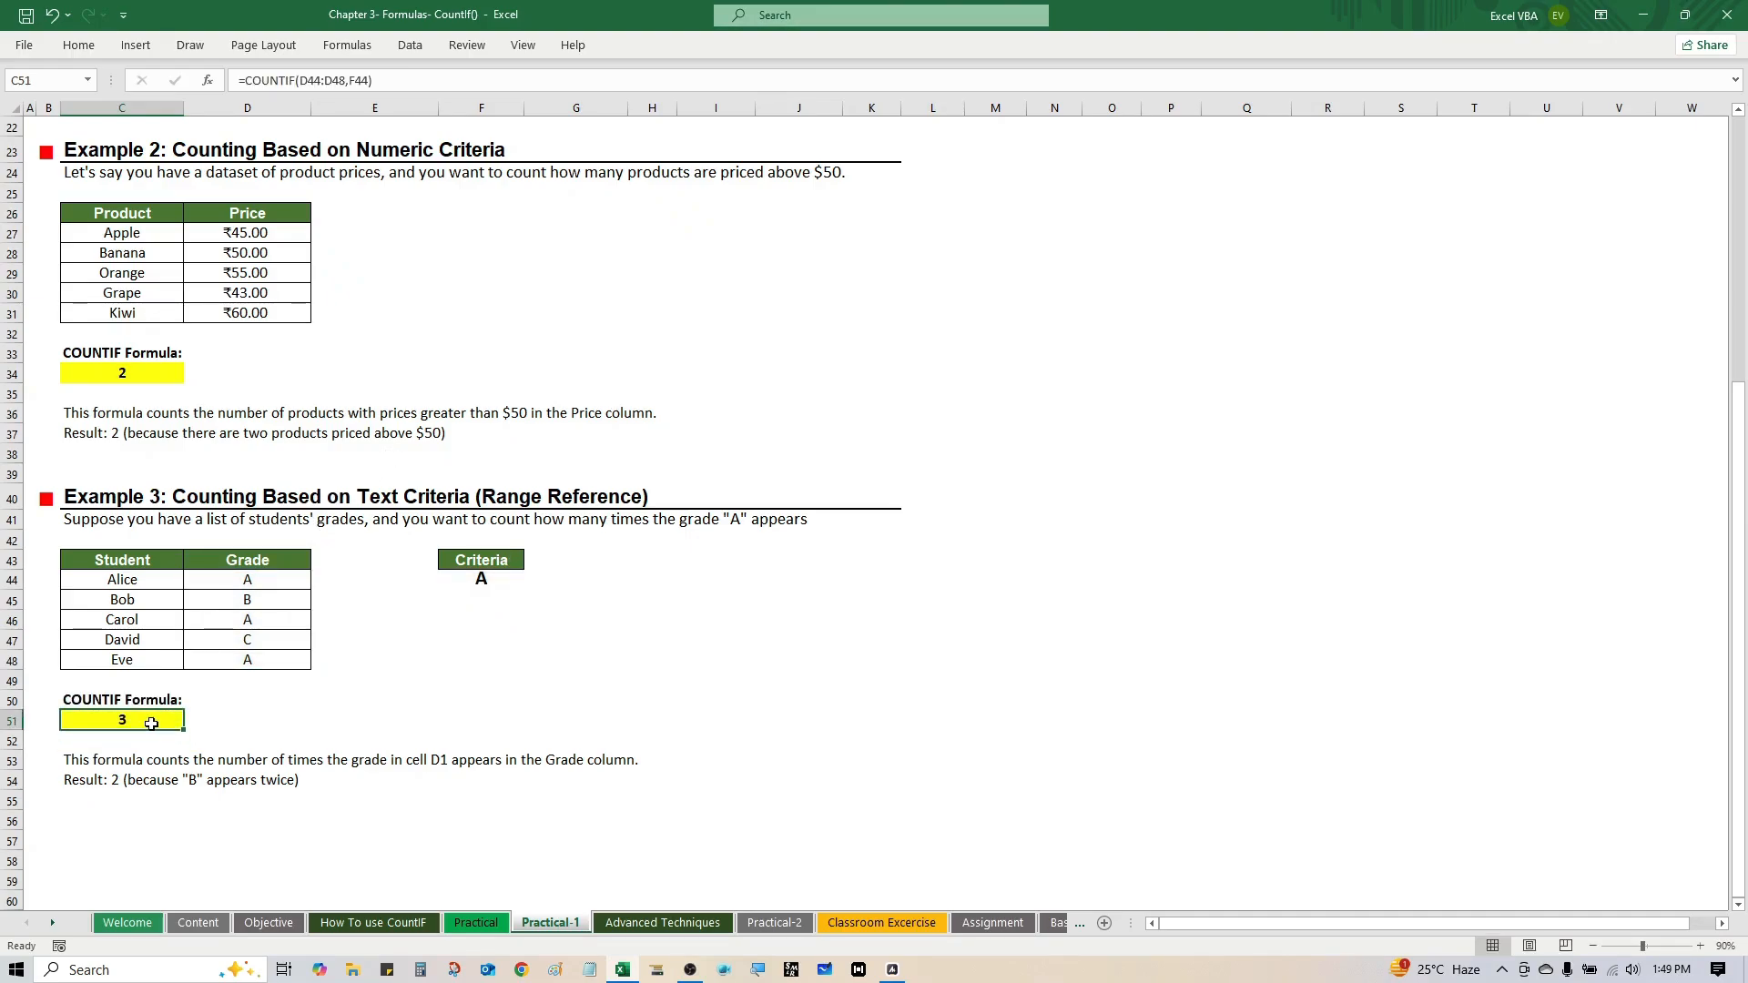
click(267, 582)
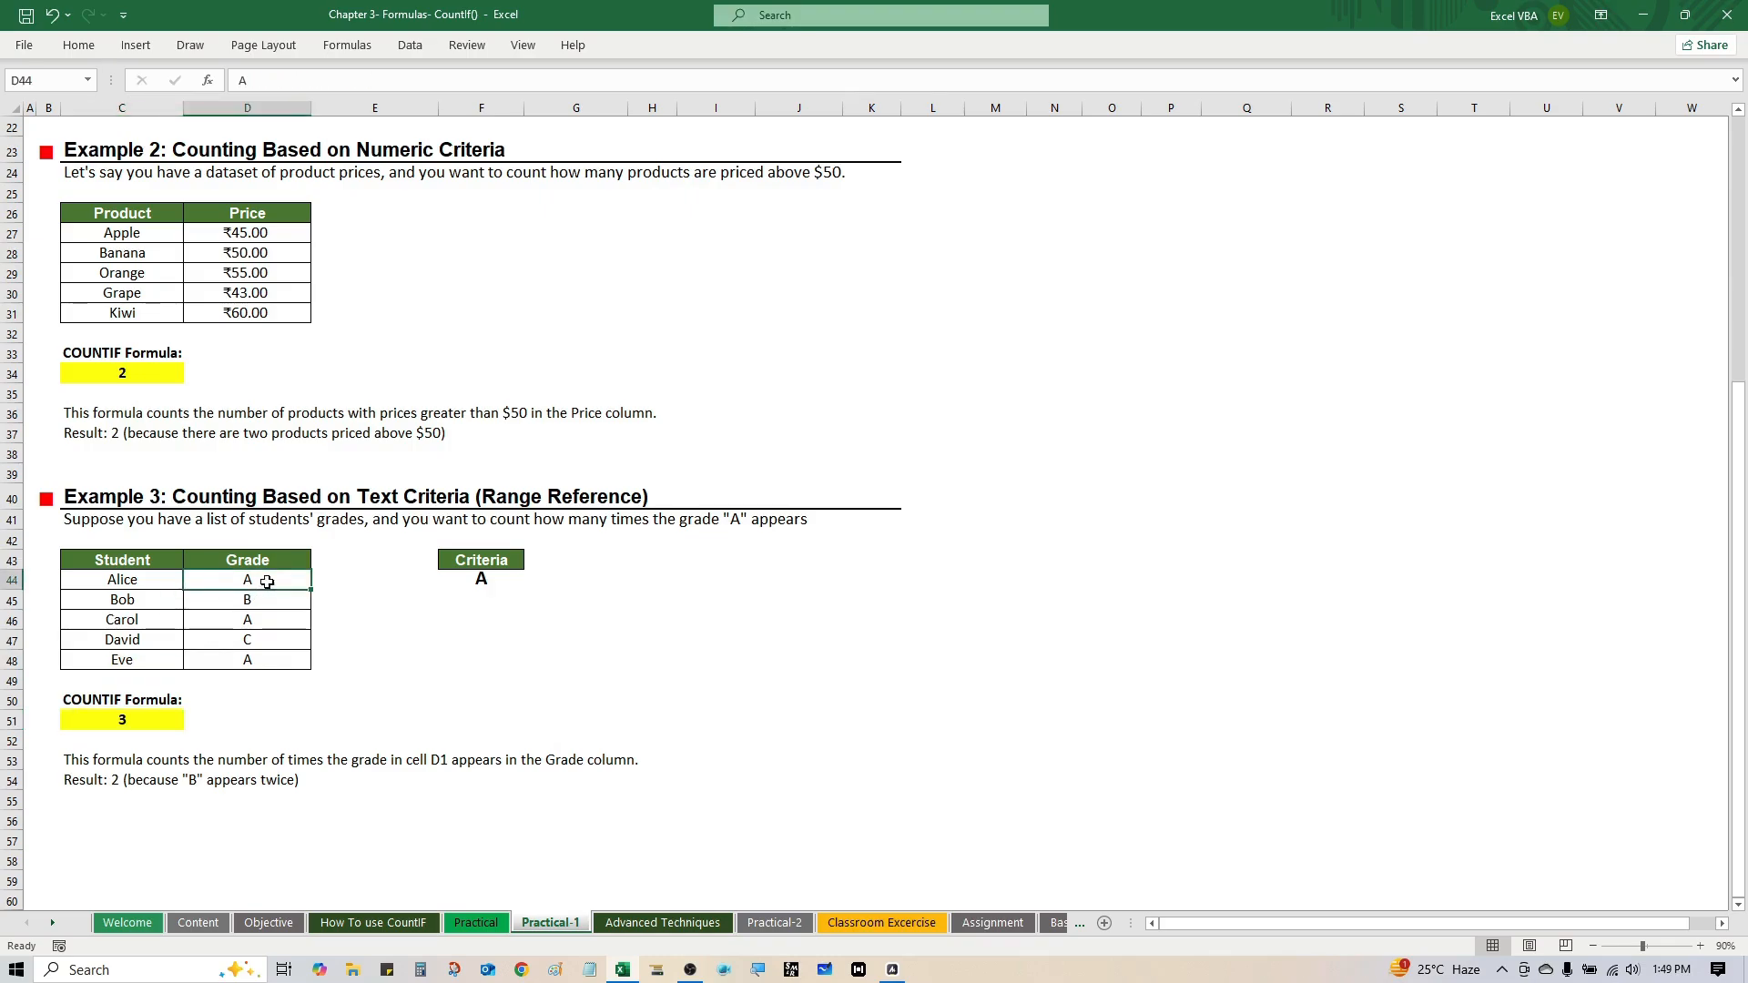
ctrl+click(257, 628)
ctrl+click(259, 665)
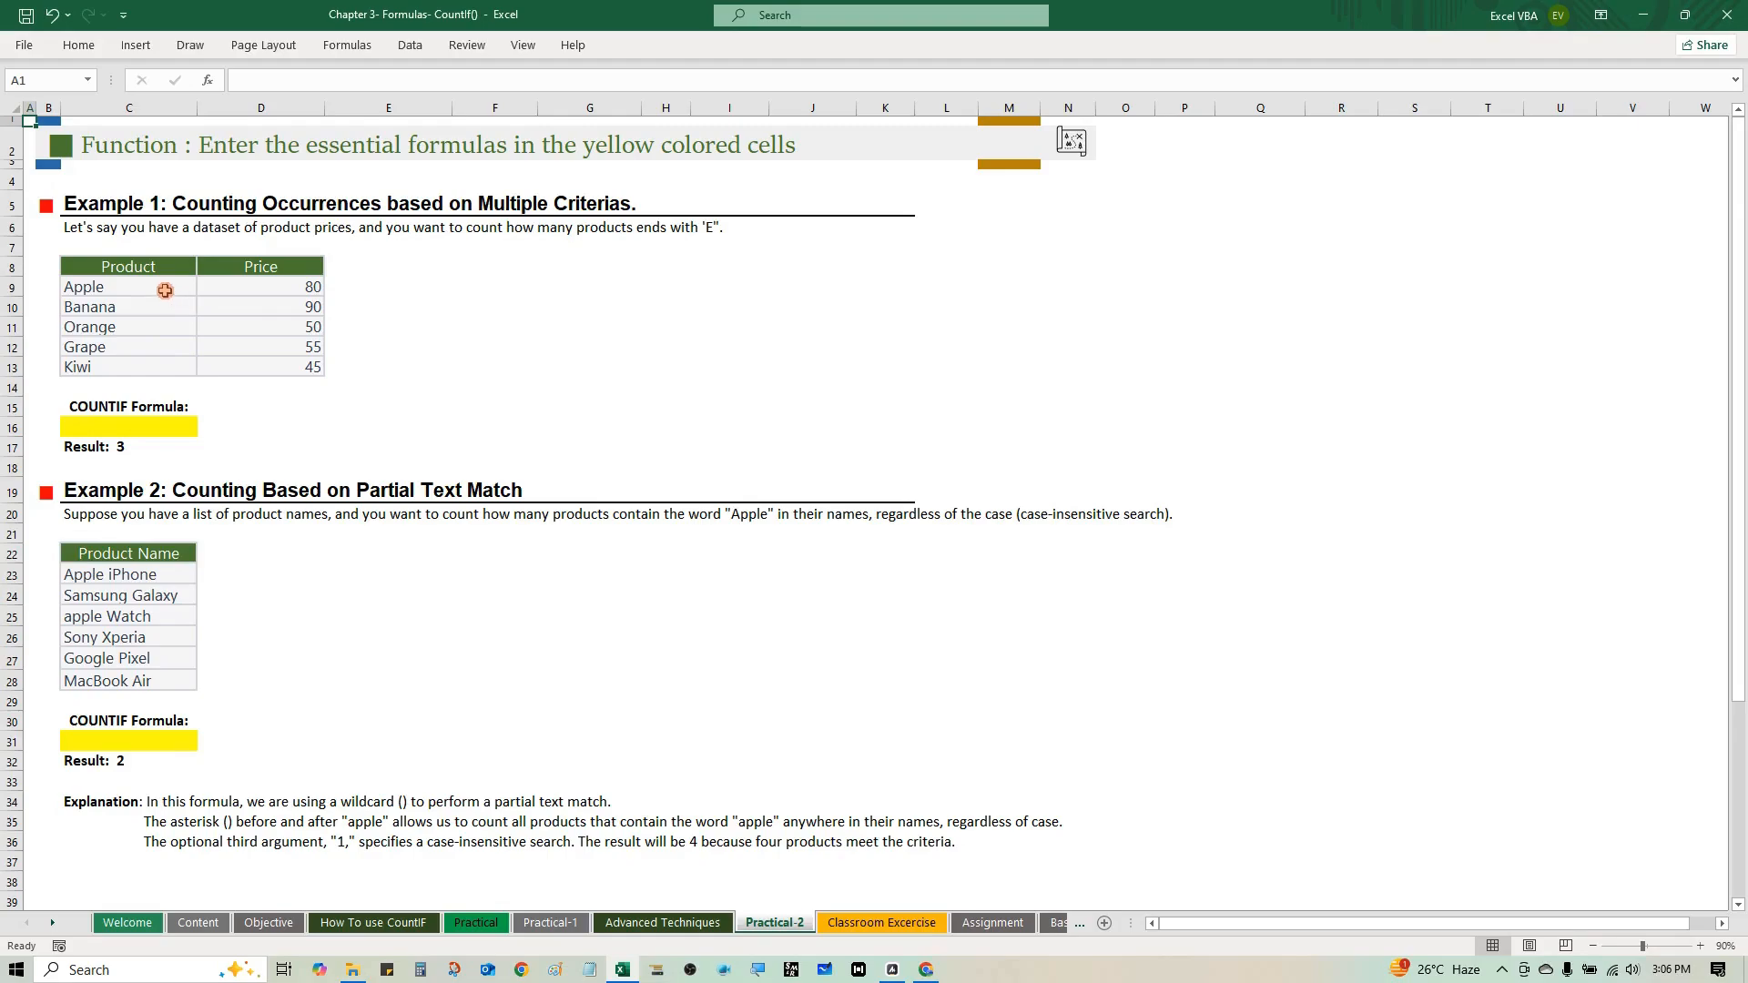
Step: Examine the Example 1 products and prices on the Practical-2 sheet and highlight Apple, Orange and Grape, which end with E
drag(138, 287, 141, 357)
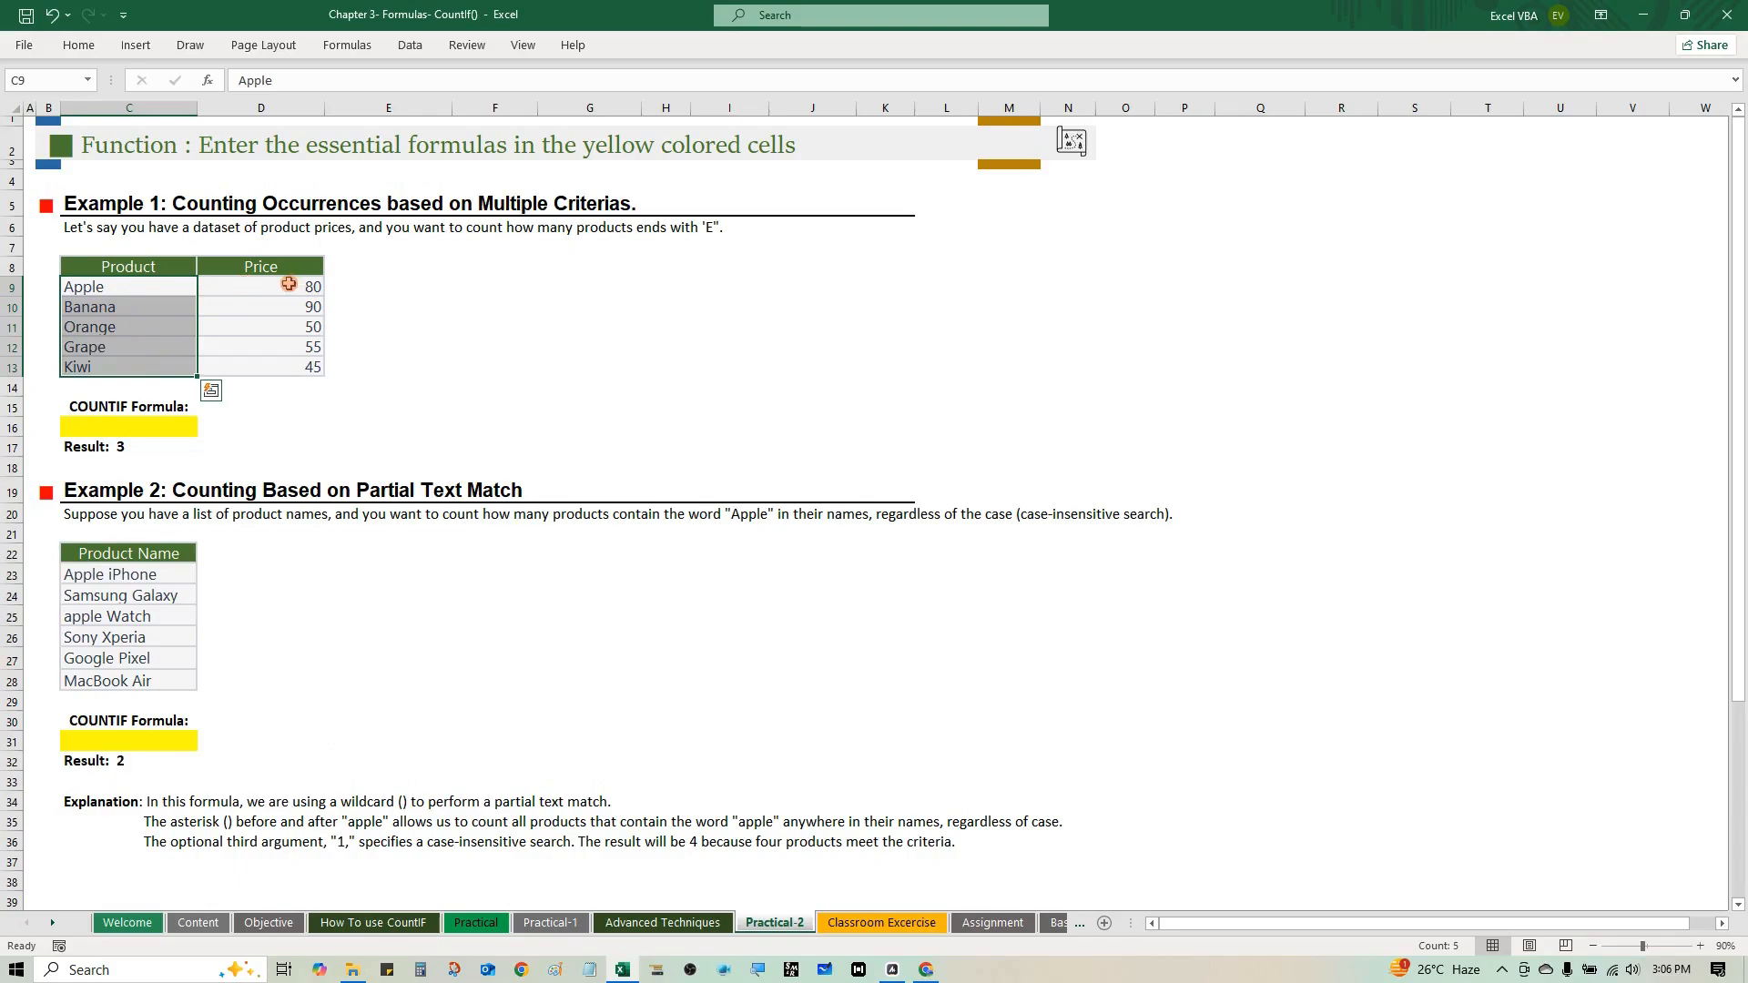
drag(288, 286, 287, 357)
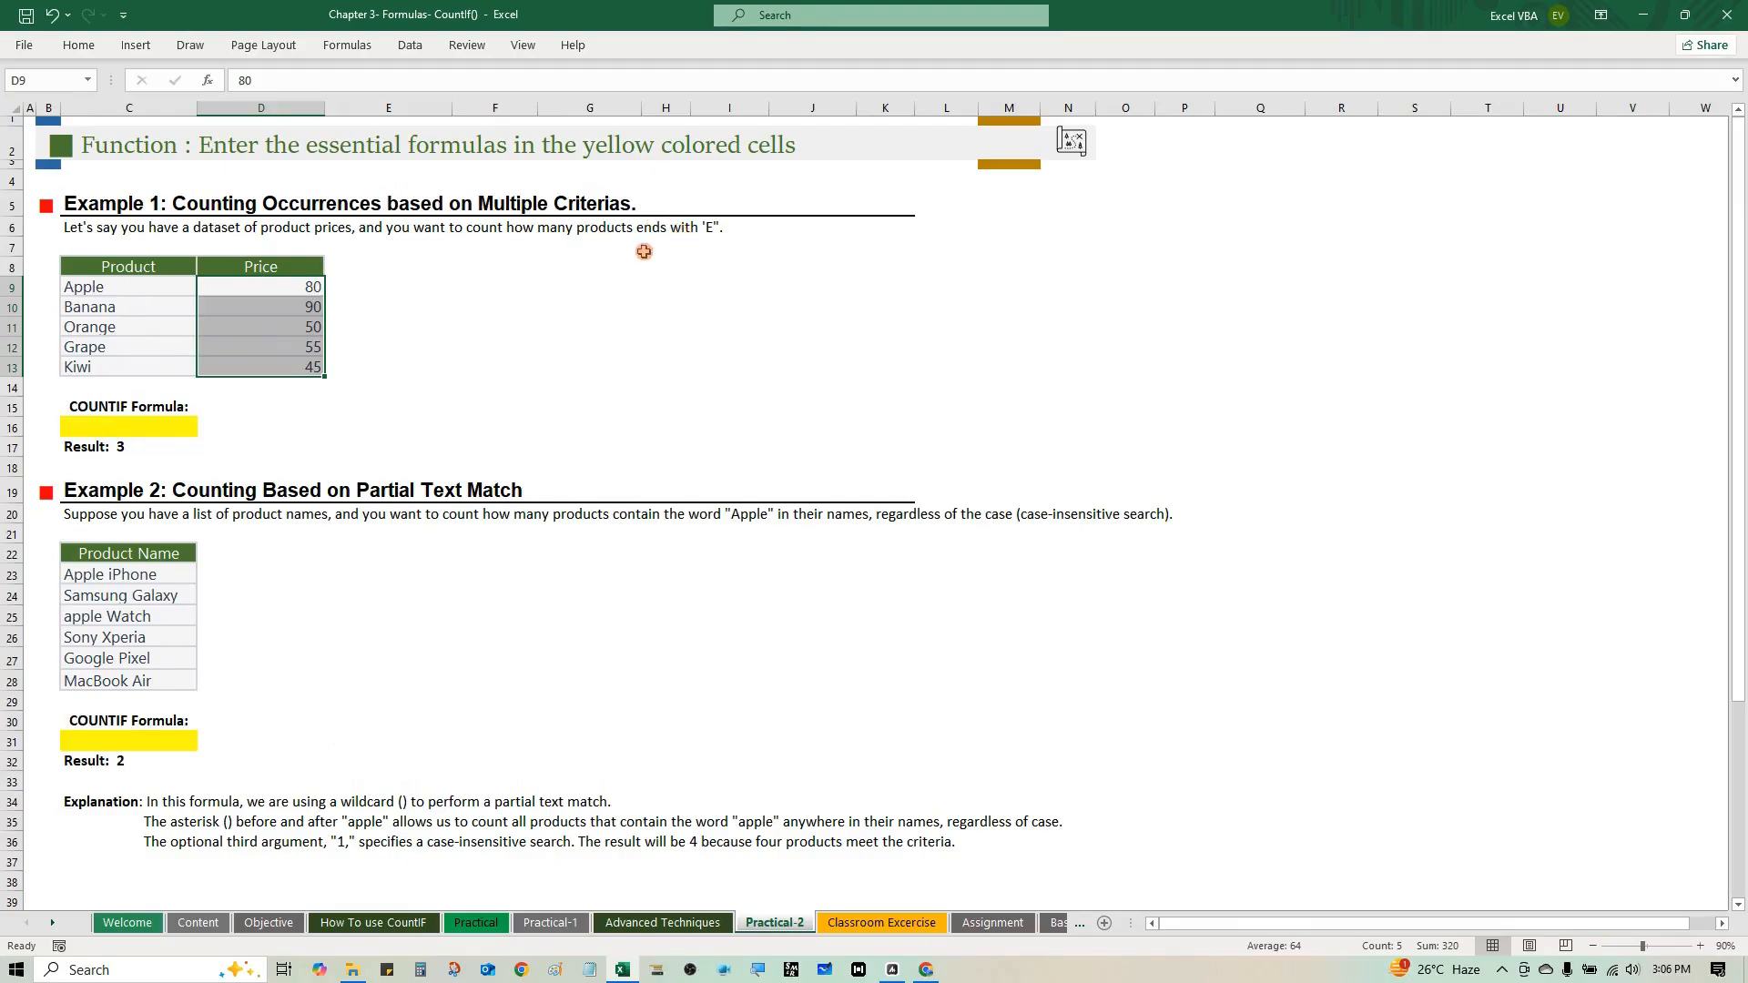
click(125, 301)
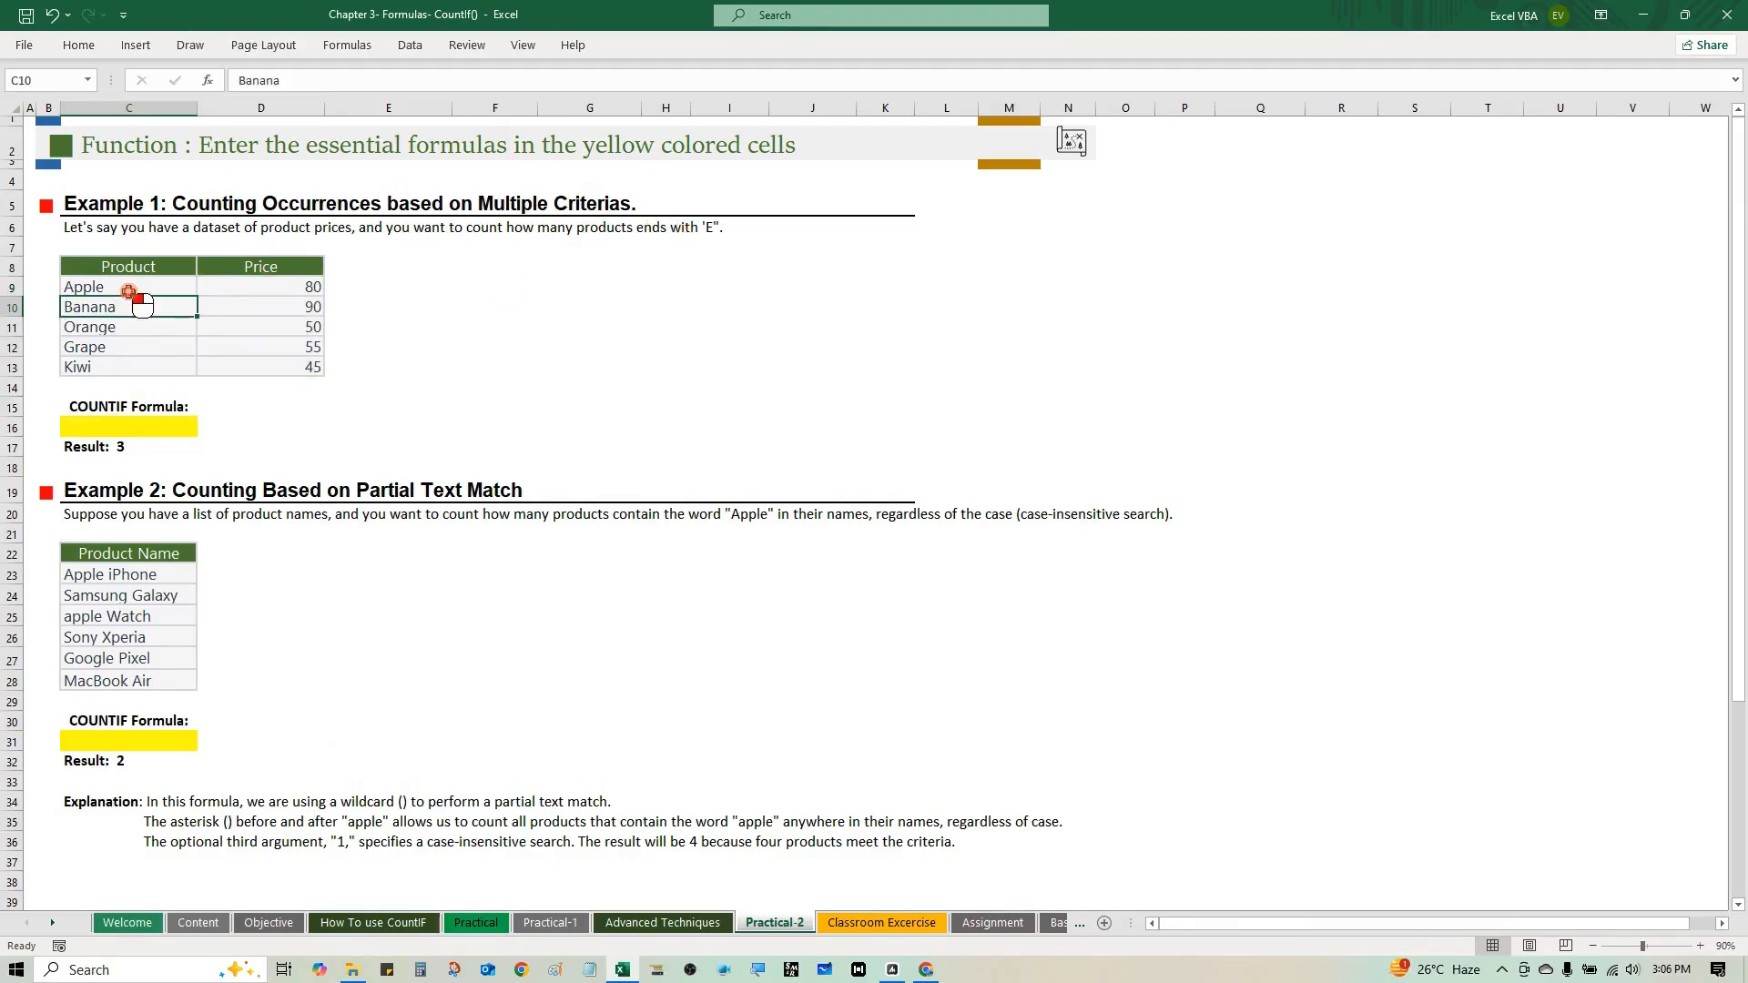
click(124, 287)
ctrl+click(126, 326)
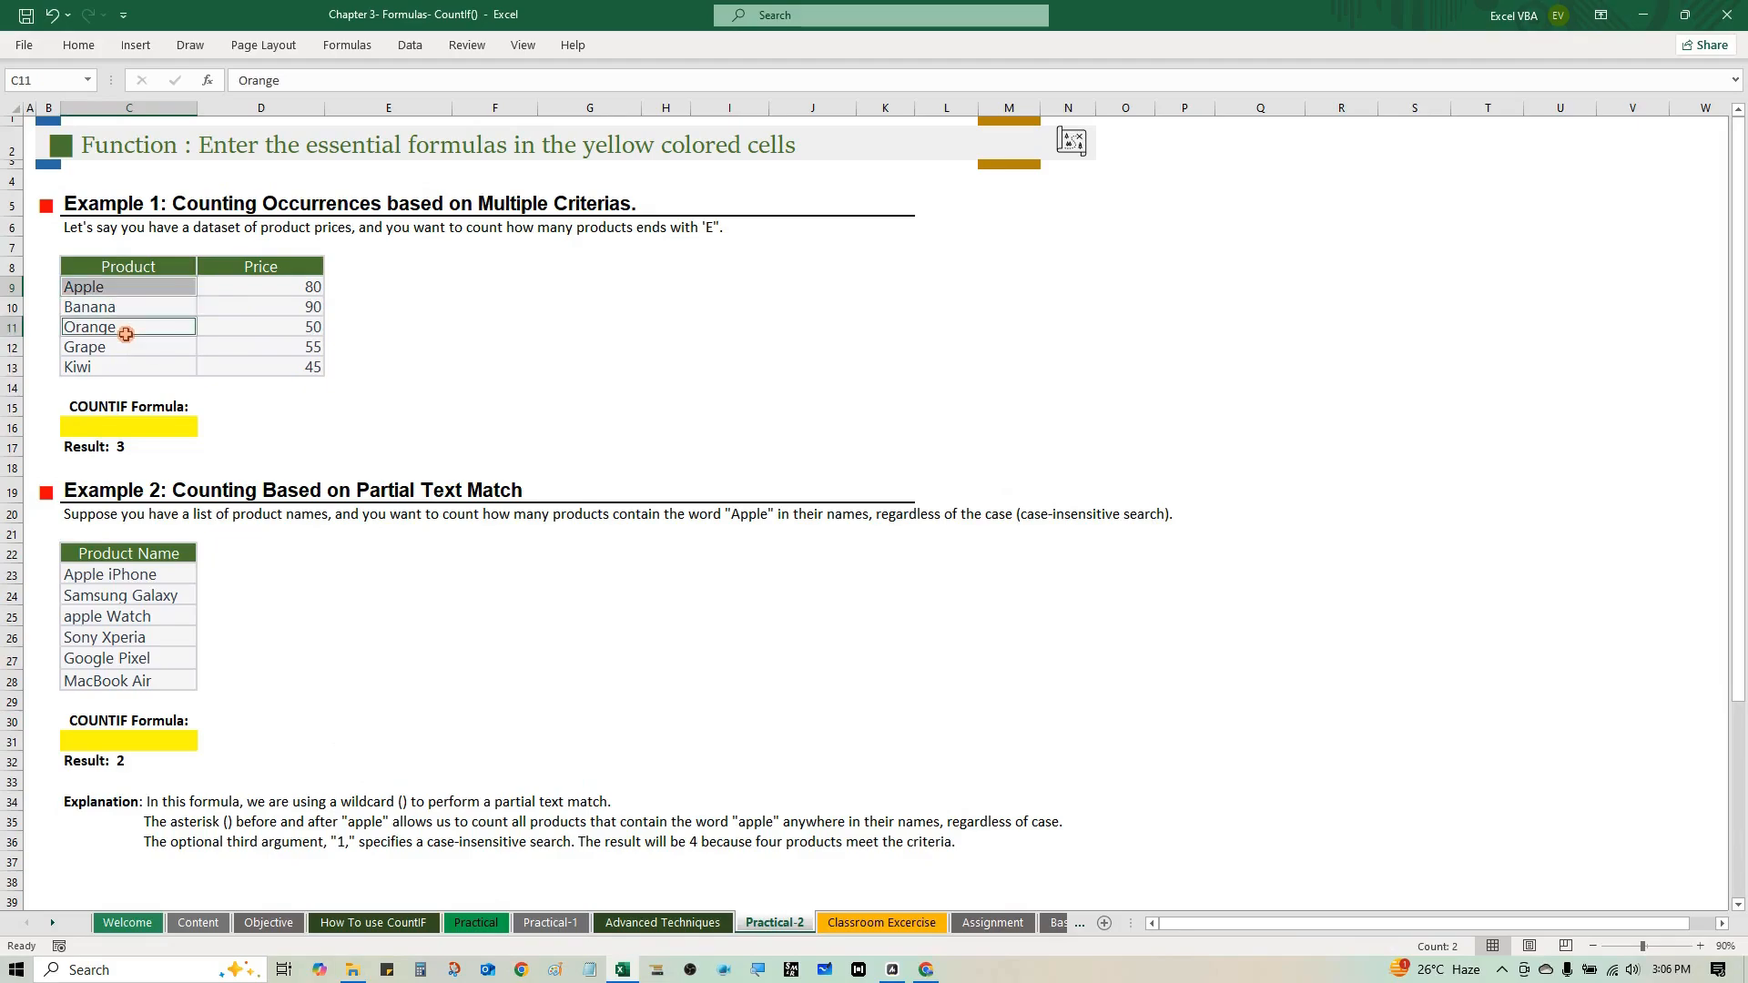
ctrl+click(130, 351)
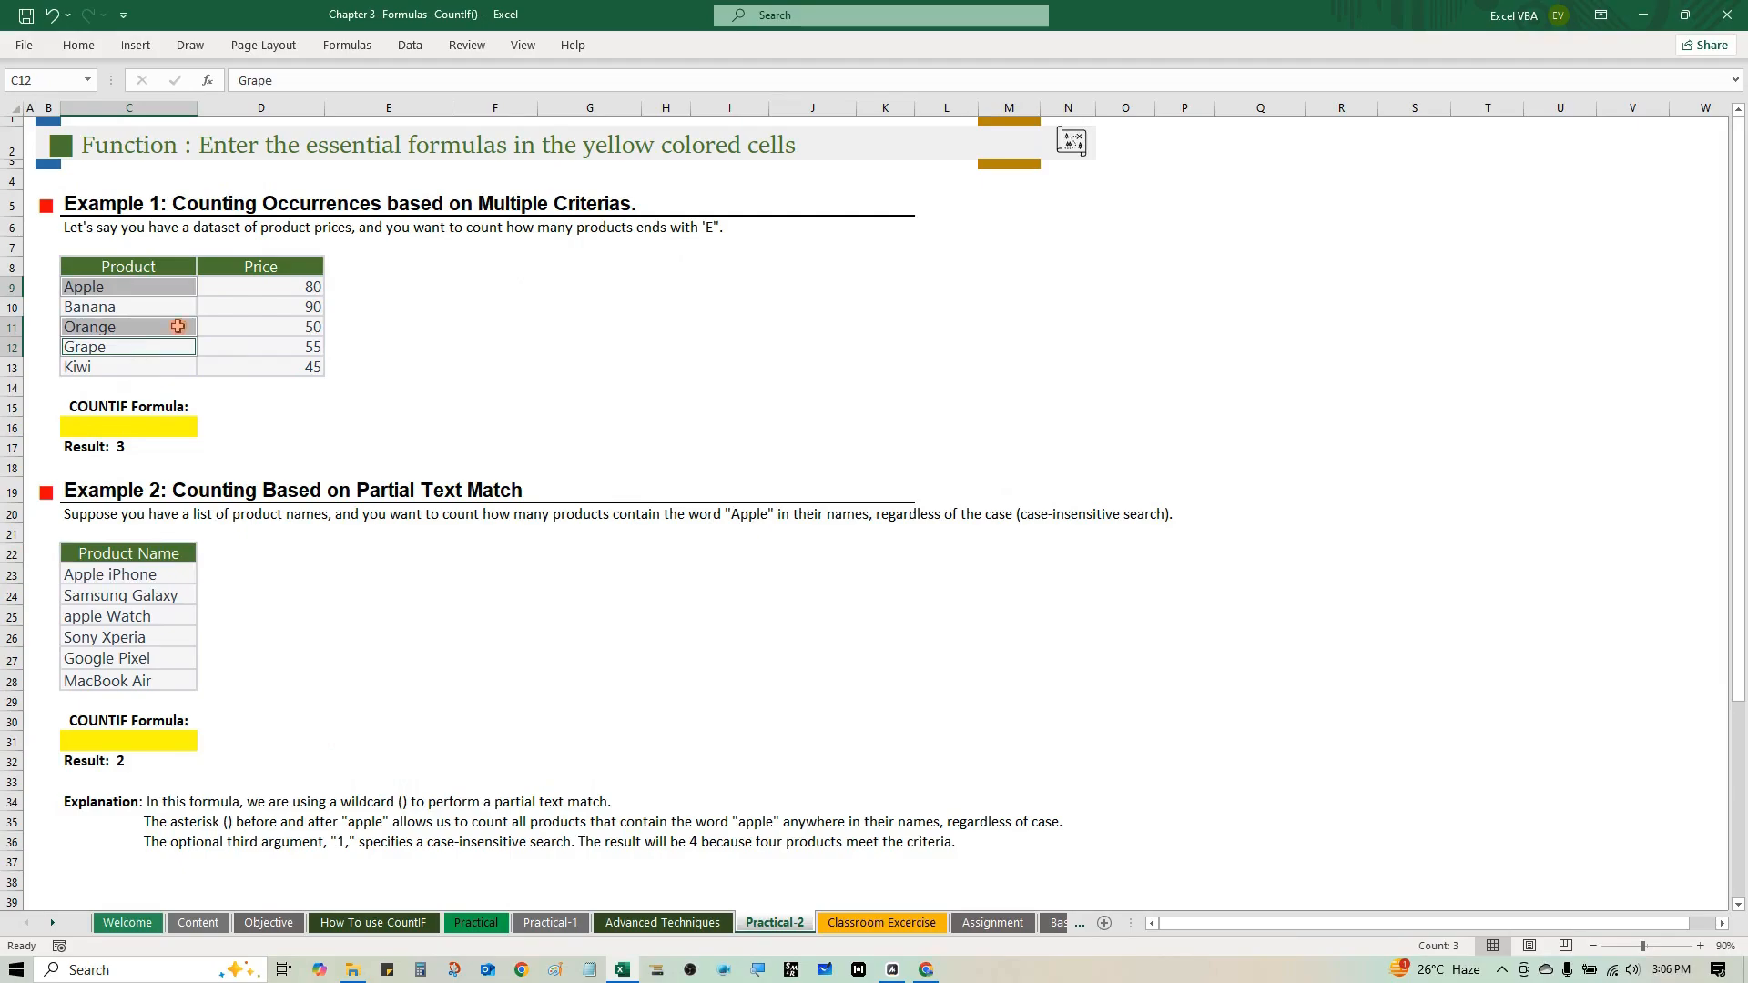
Step: Start a COUNTIF formula in C16 with the Example 1 products C9:C13 as its range
click(127, 429)
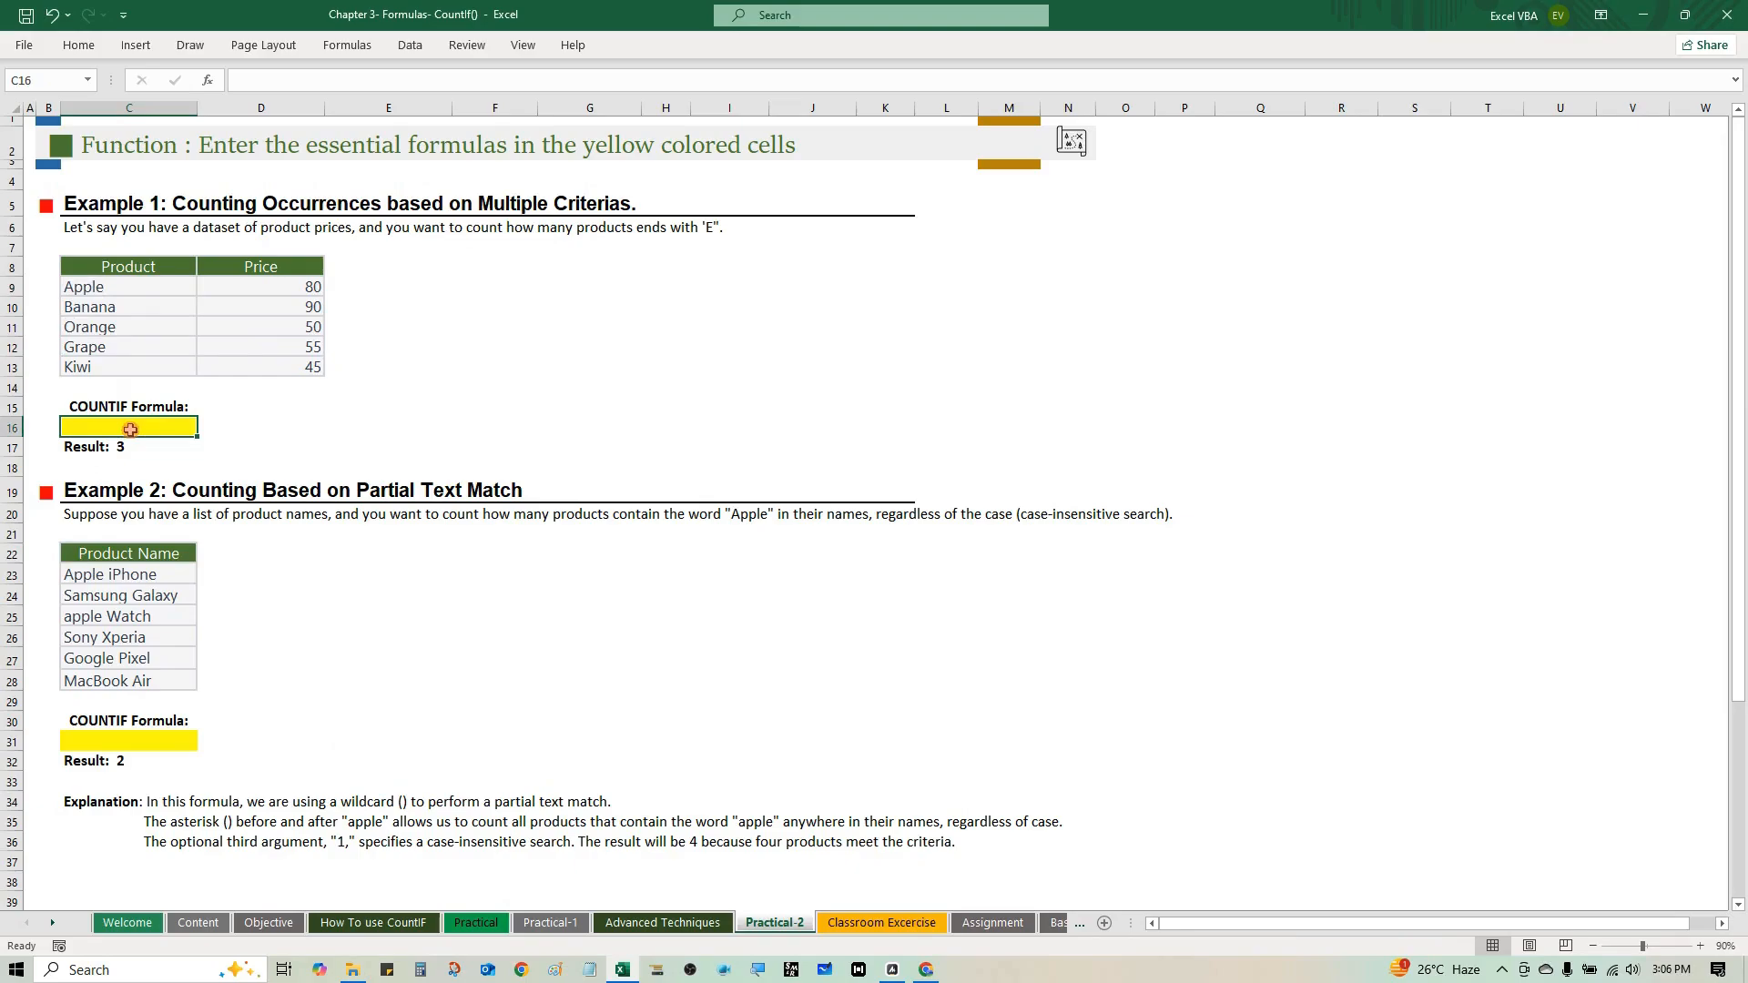
text(=)
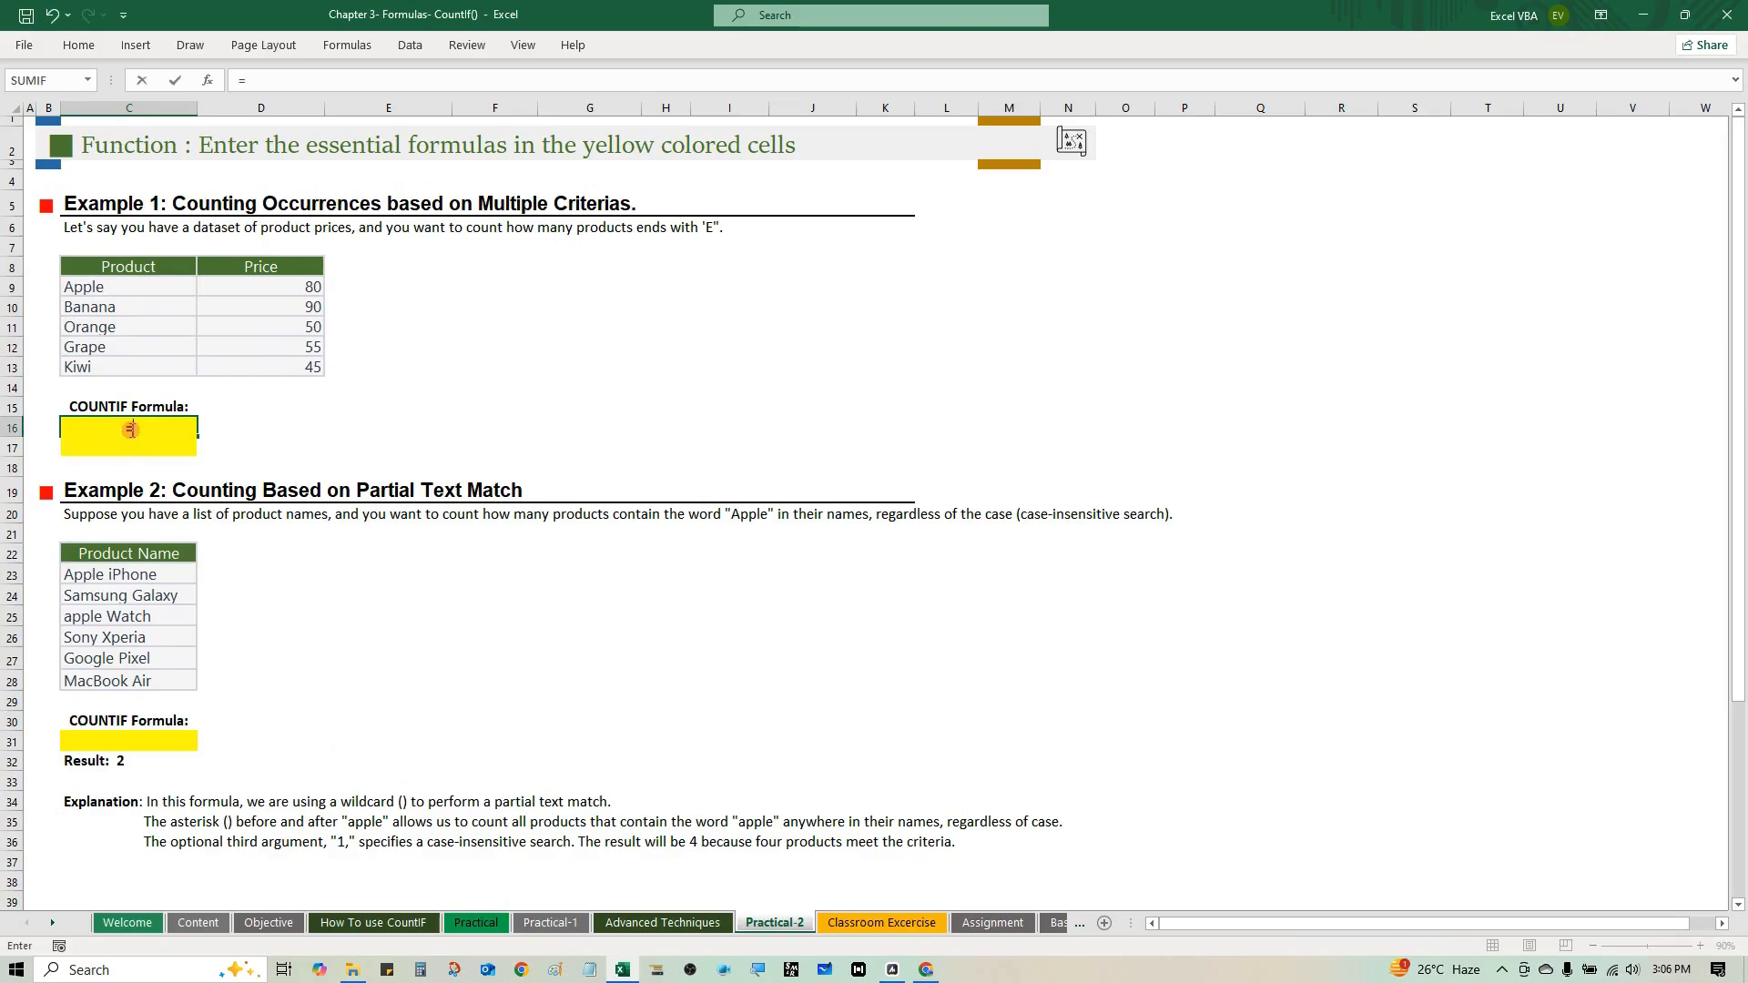
text(coun)
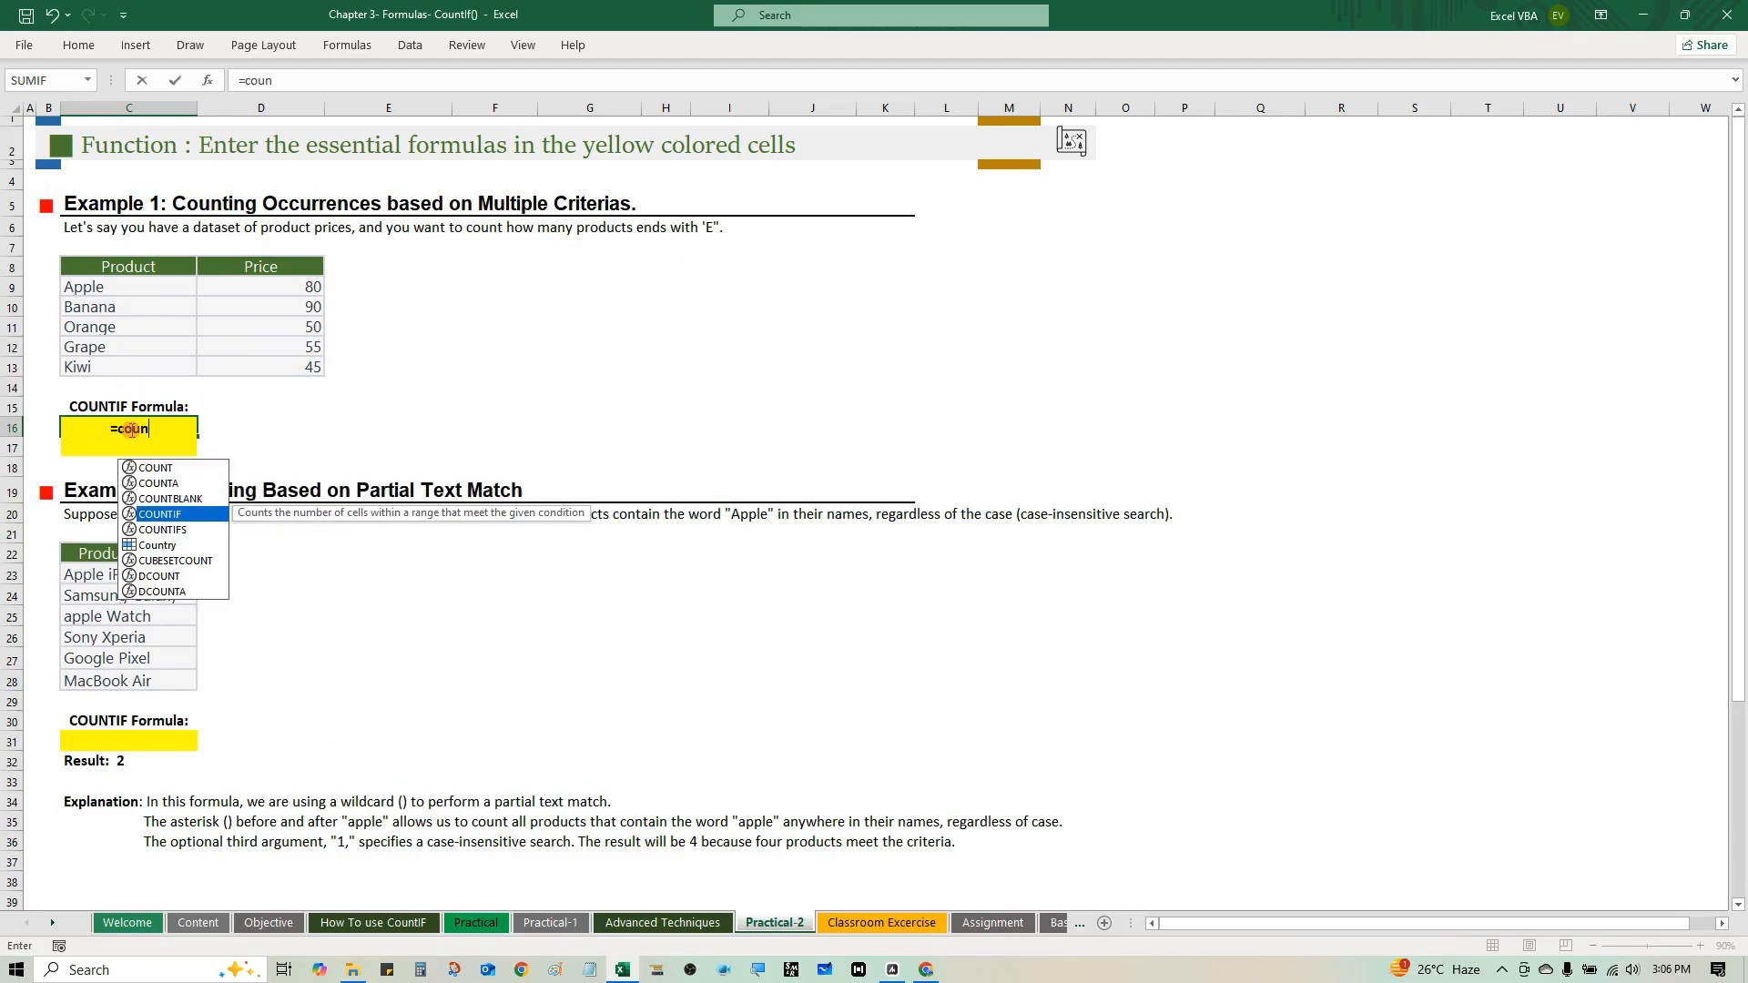
key(Tab)
key(Up)
key(Up)
key(Up)
key(Up)
key(Up)
key(Up)
key(Up)
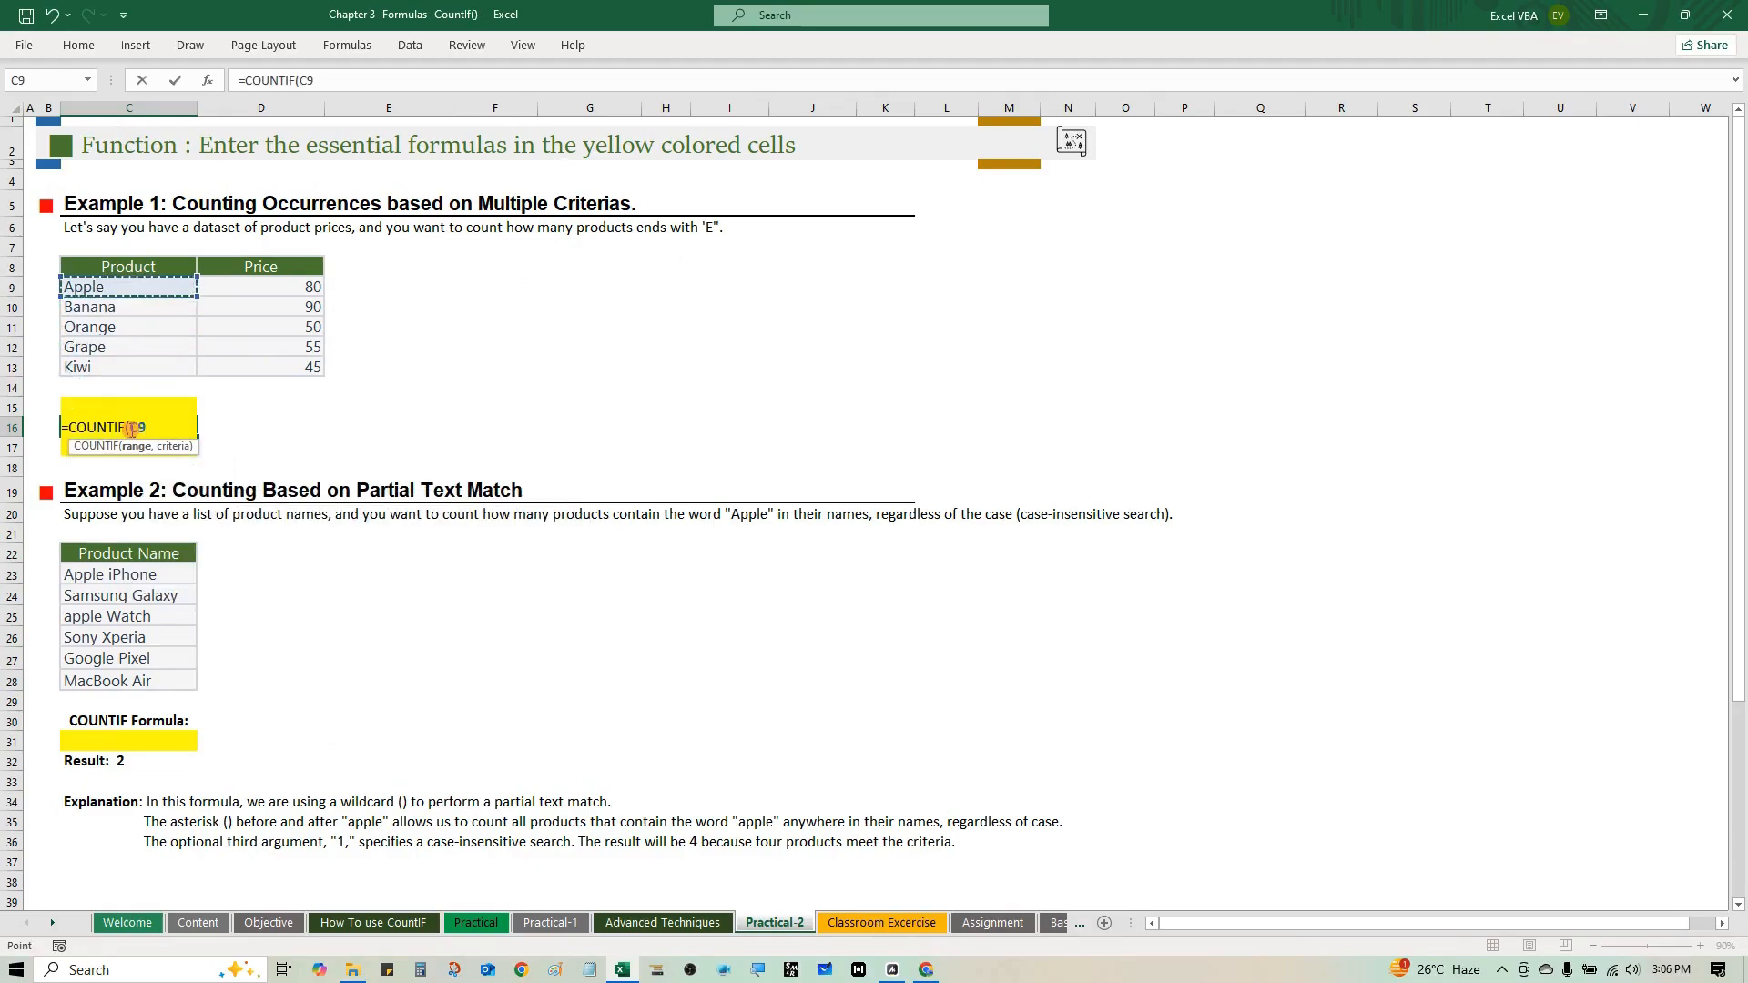
key(shift+Down)
key(shift+Down)
key(shift+Down)
key(shift+Down)
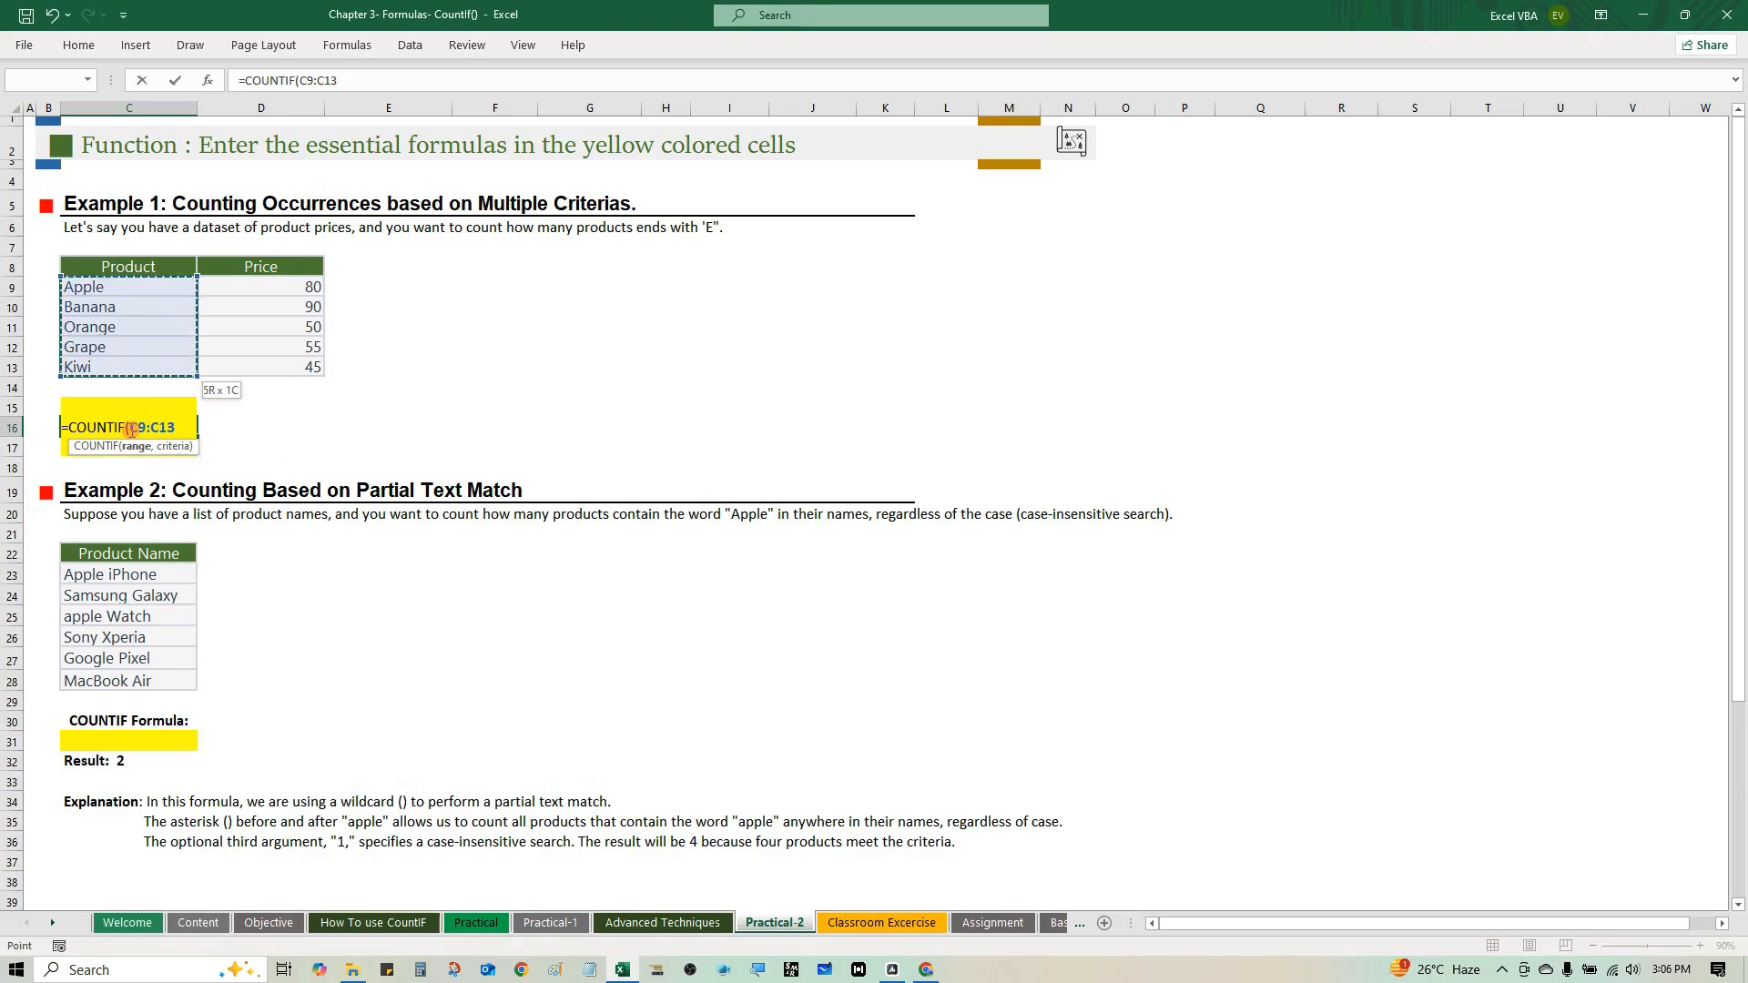
text(,)
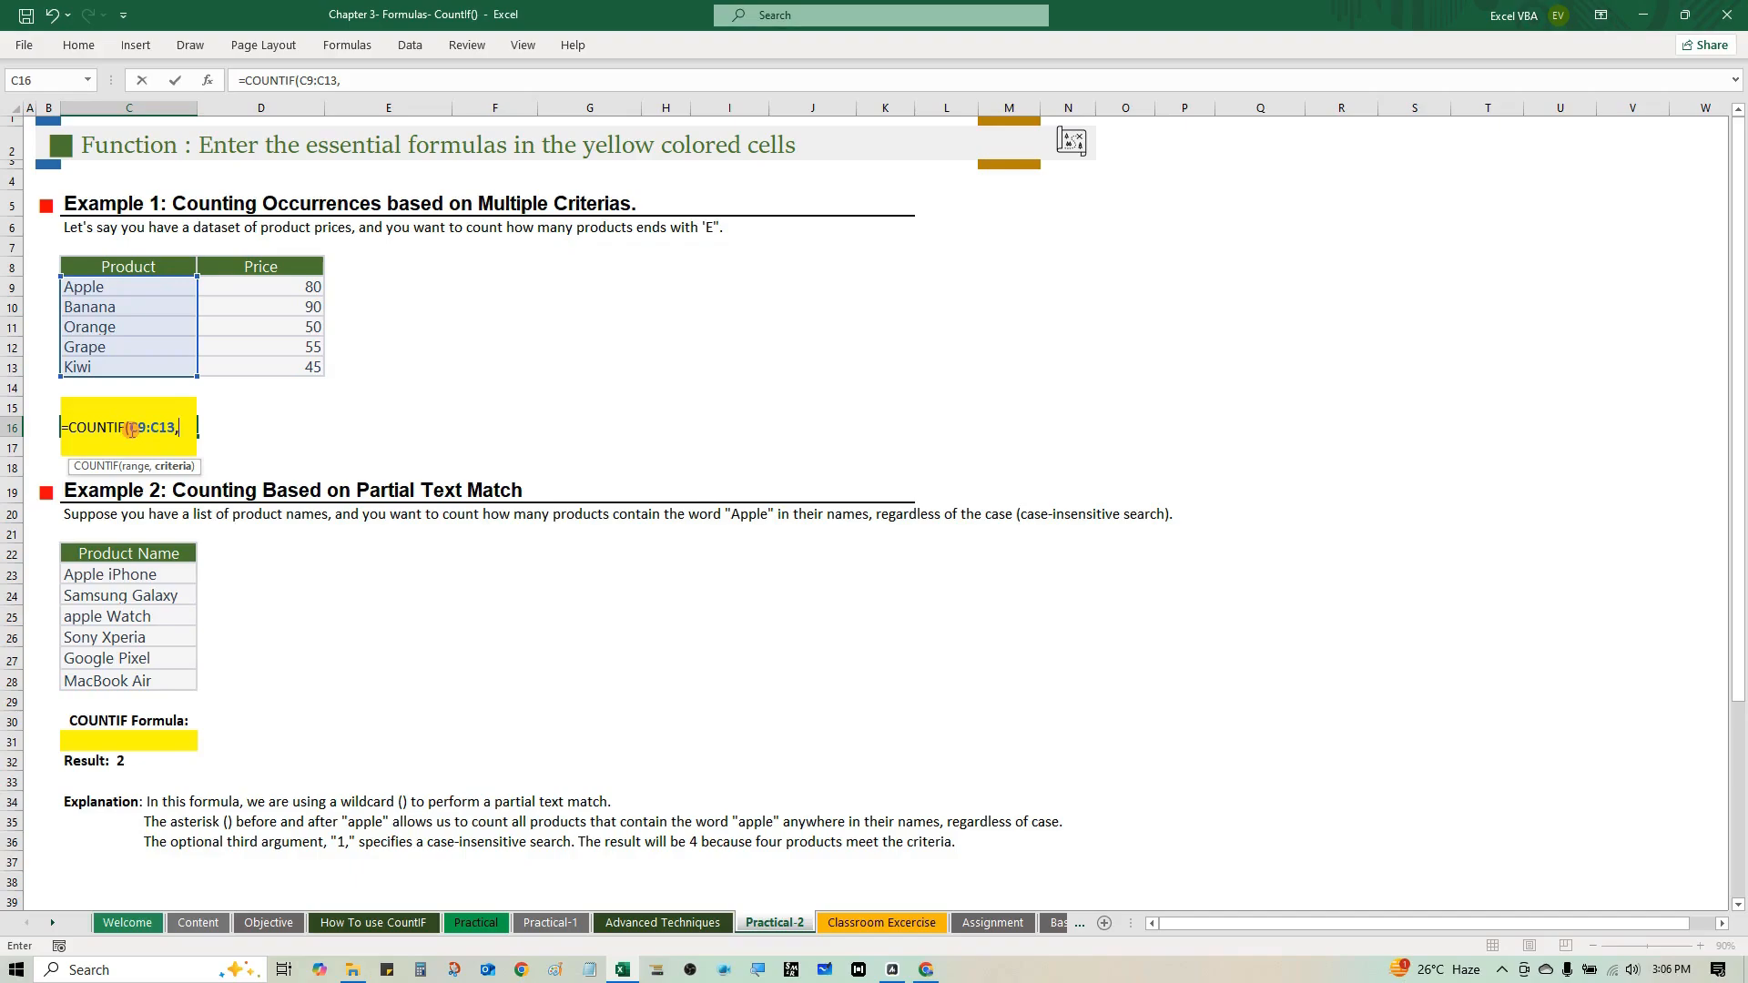
Step: Complete the C16 formula with the wildcard criteria "*E" so that it reads =COUNTIF(C9:C13,"*E")
text("")
key(F2)
key(Left)
text(*E)
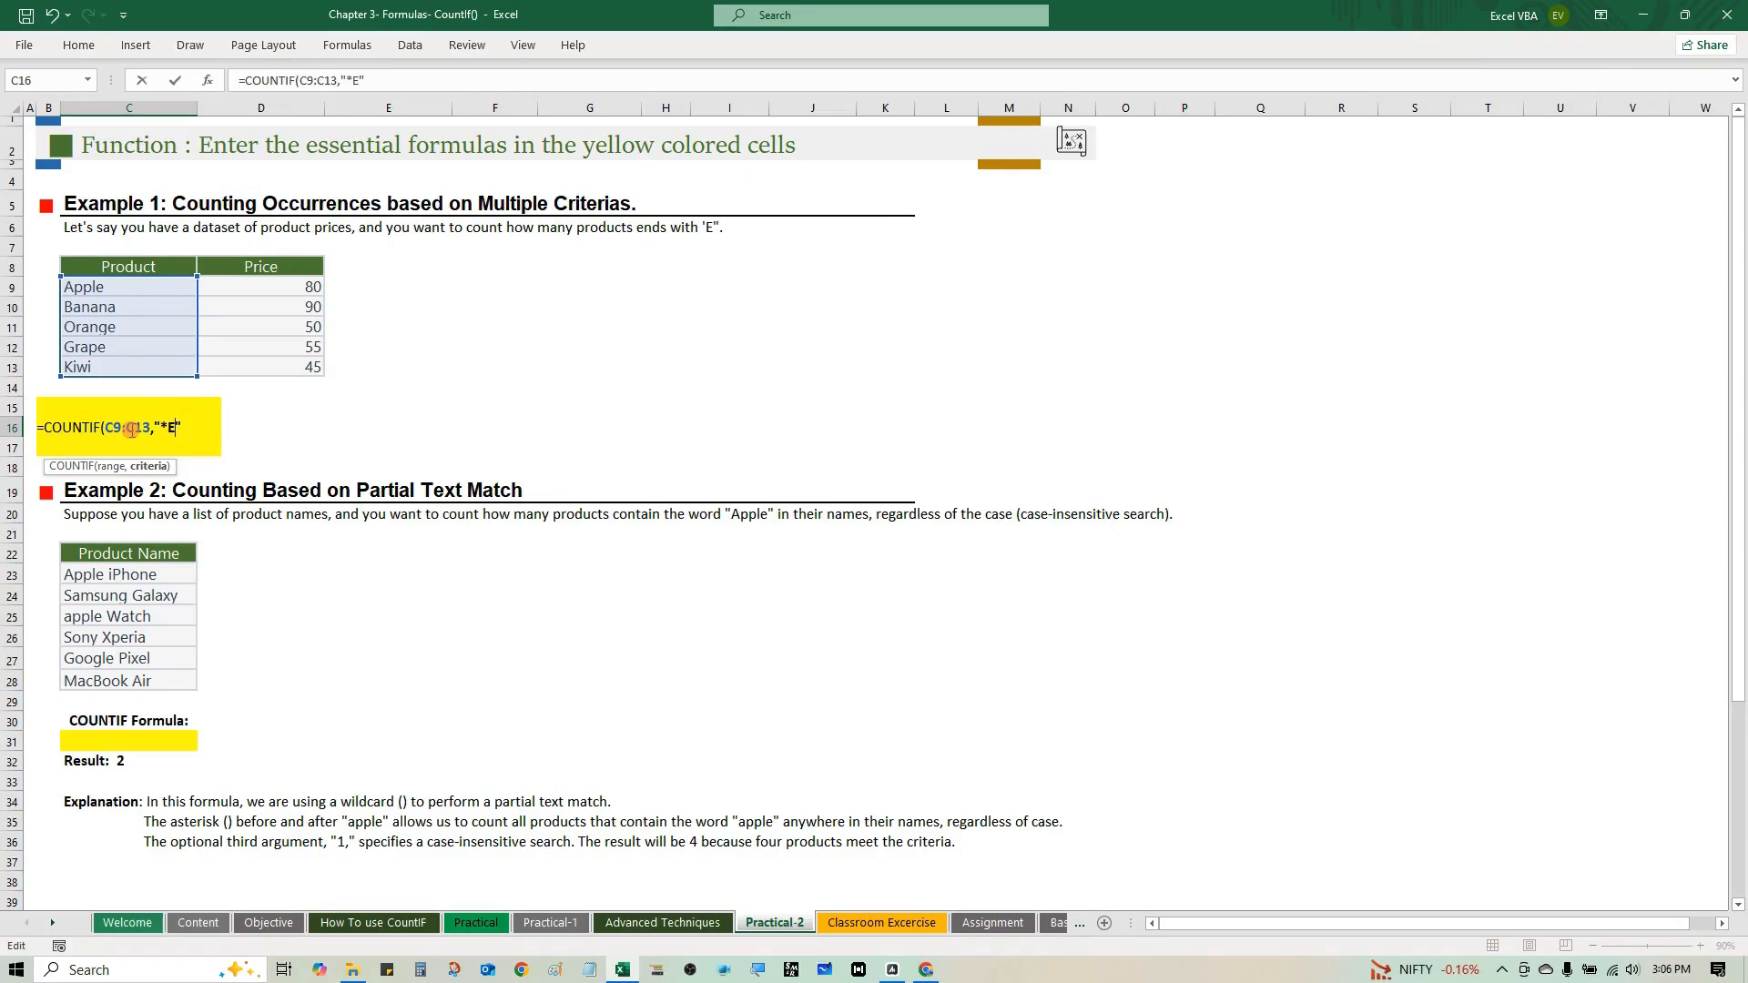
text())
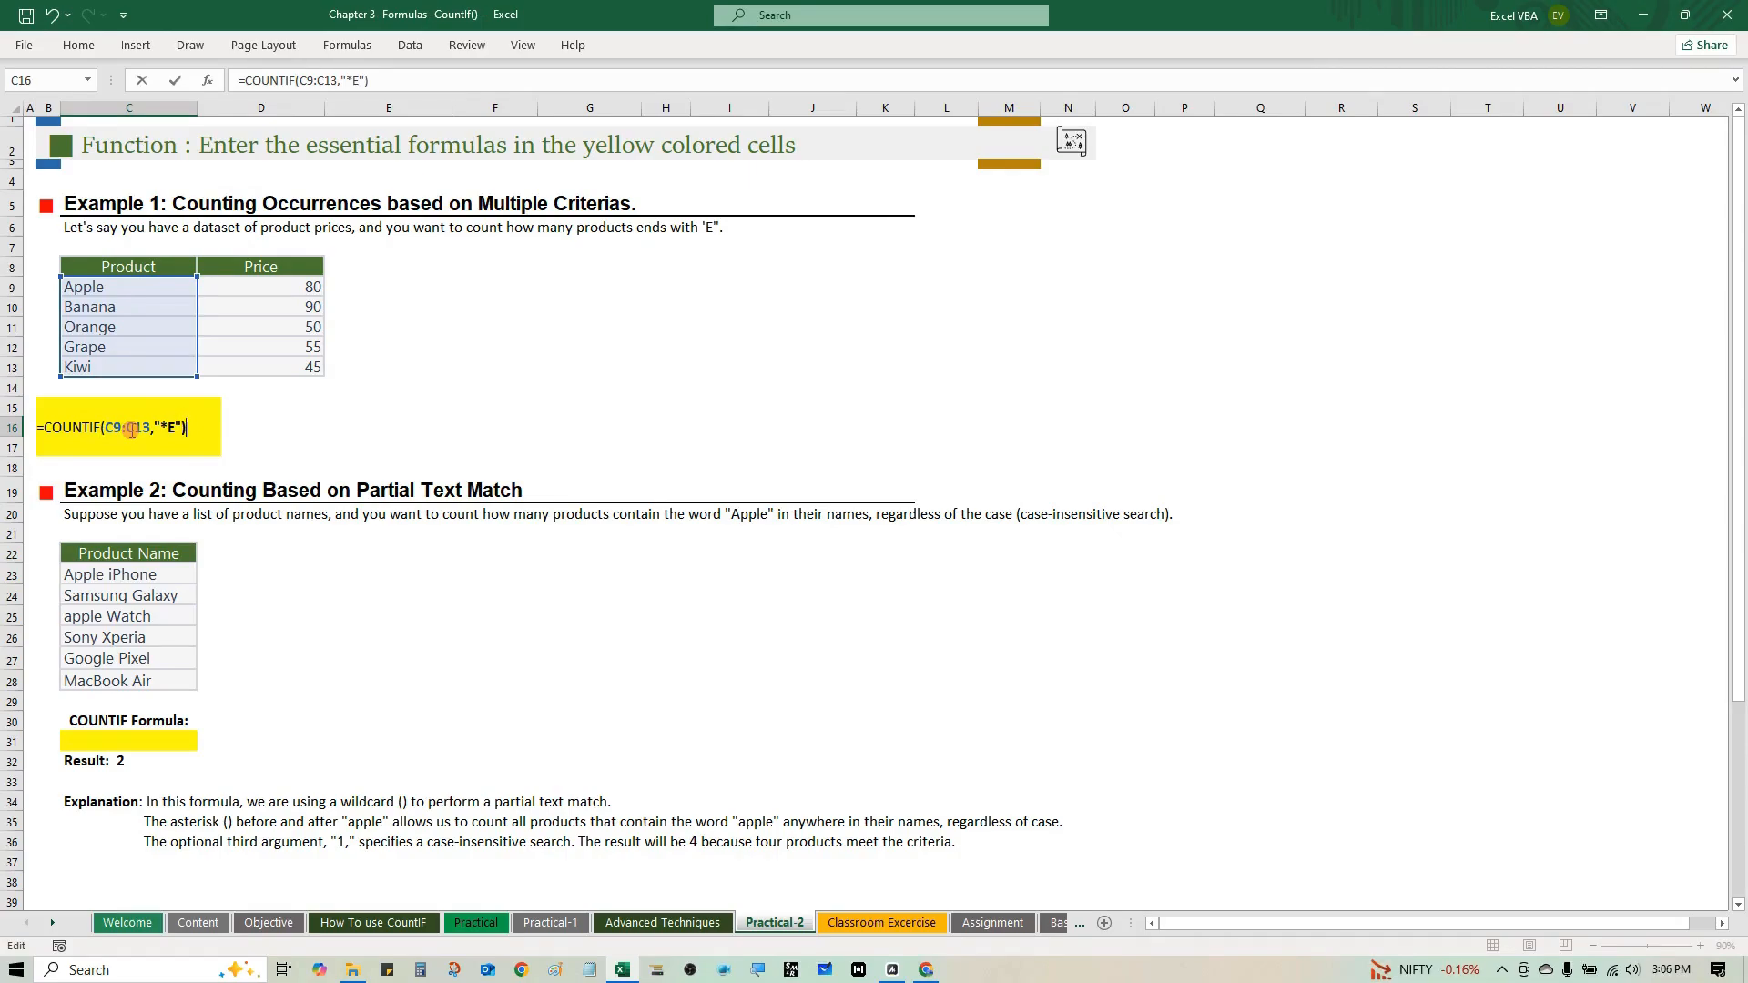
key(Return)
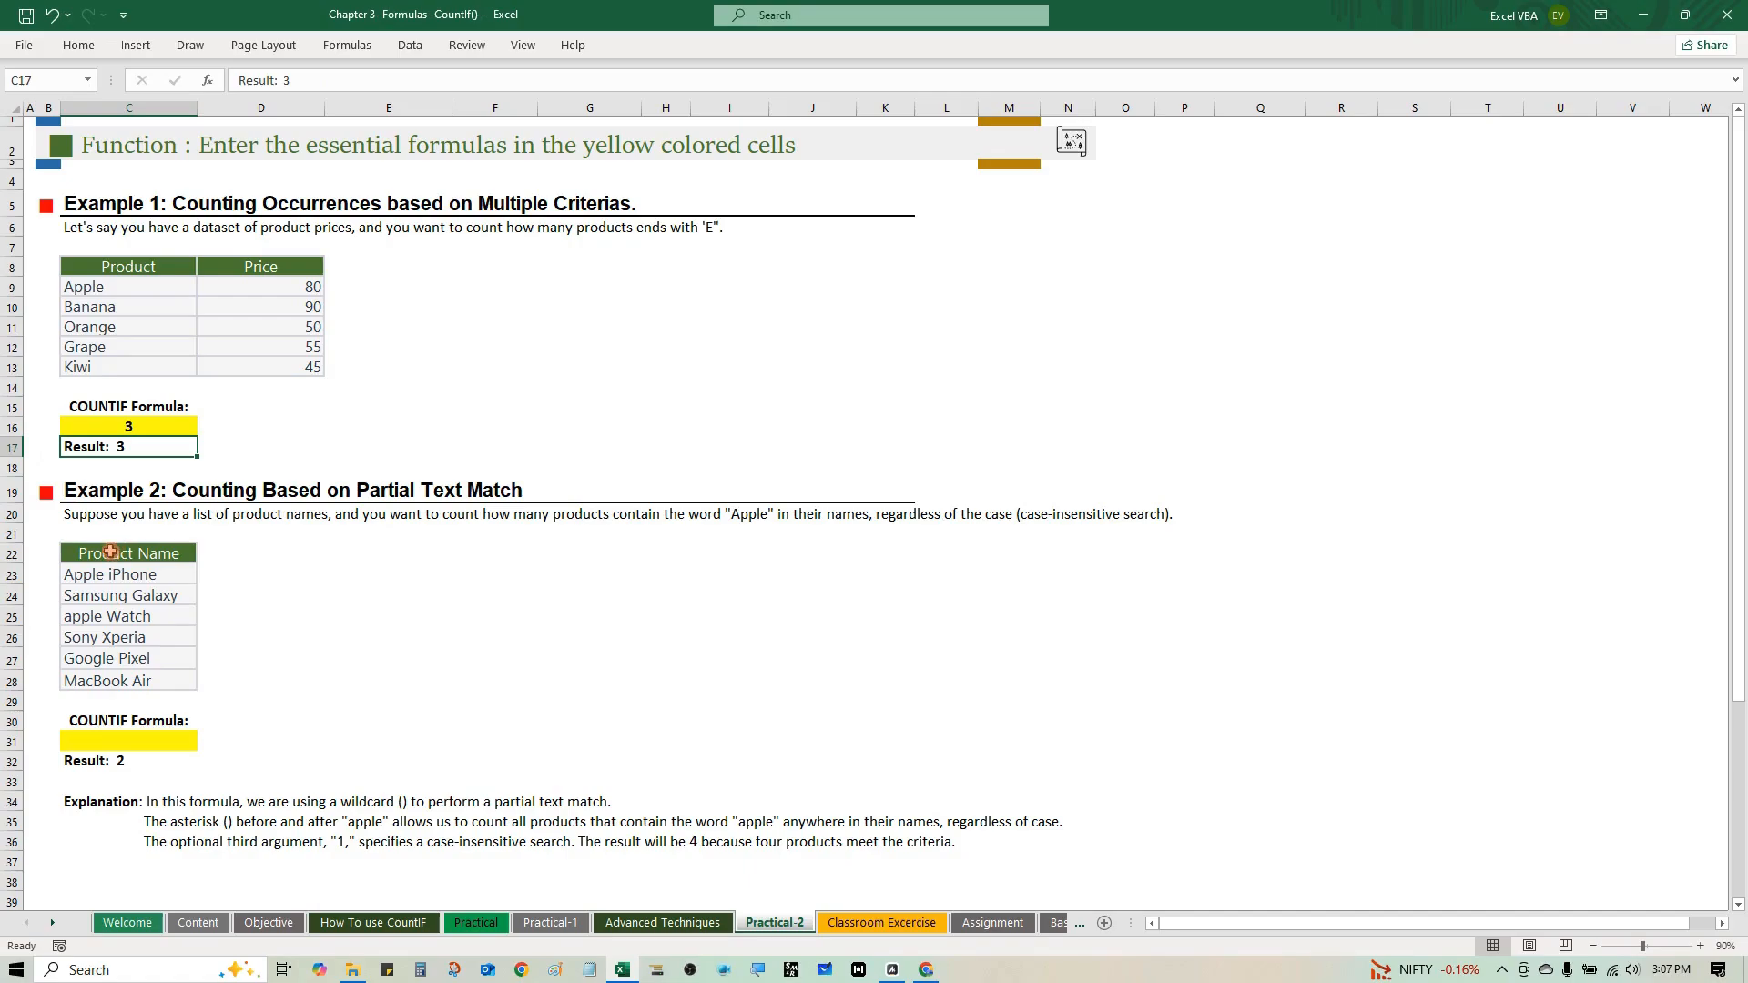
Step: Examine the Example 2 product names C23:C28 and highlight Apple iPhone and apple Watch
drag(166, 579, 166, 681)
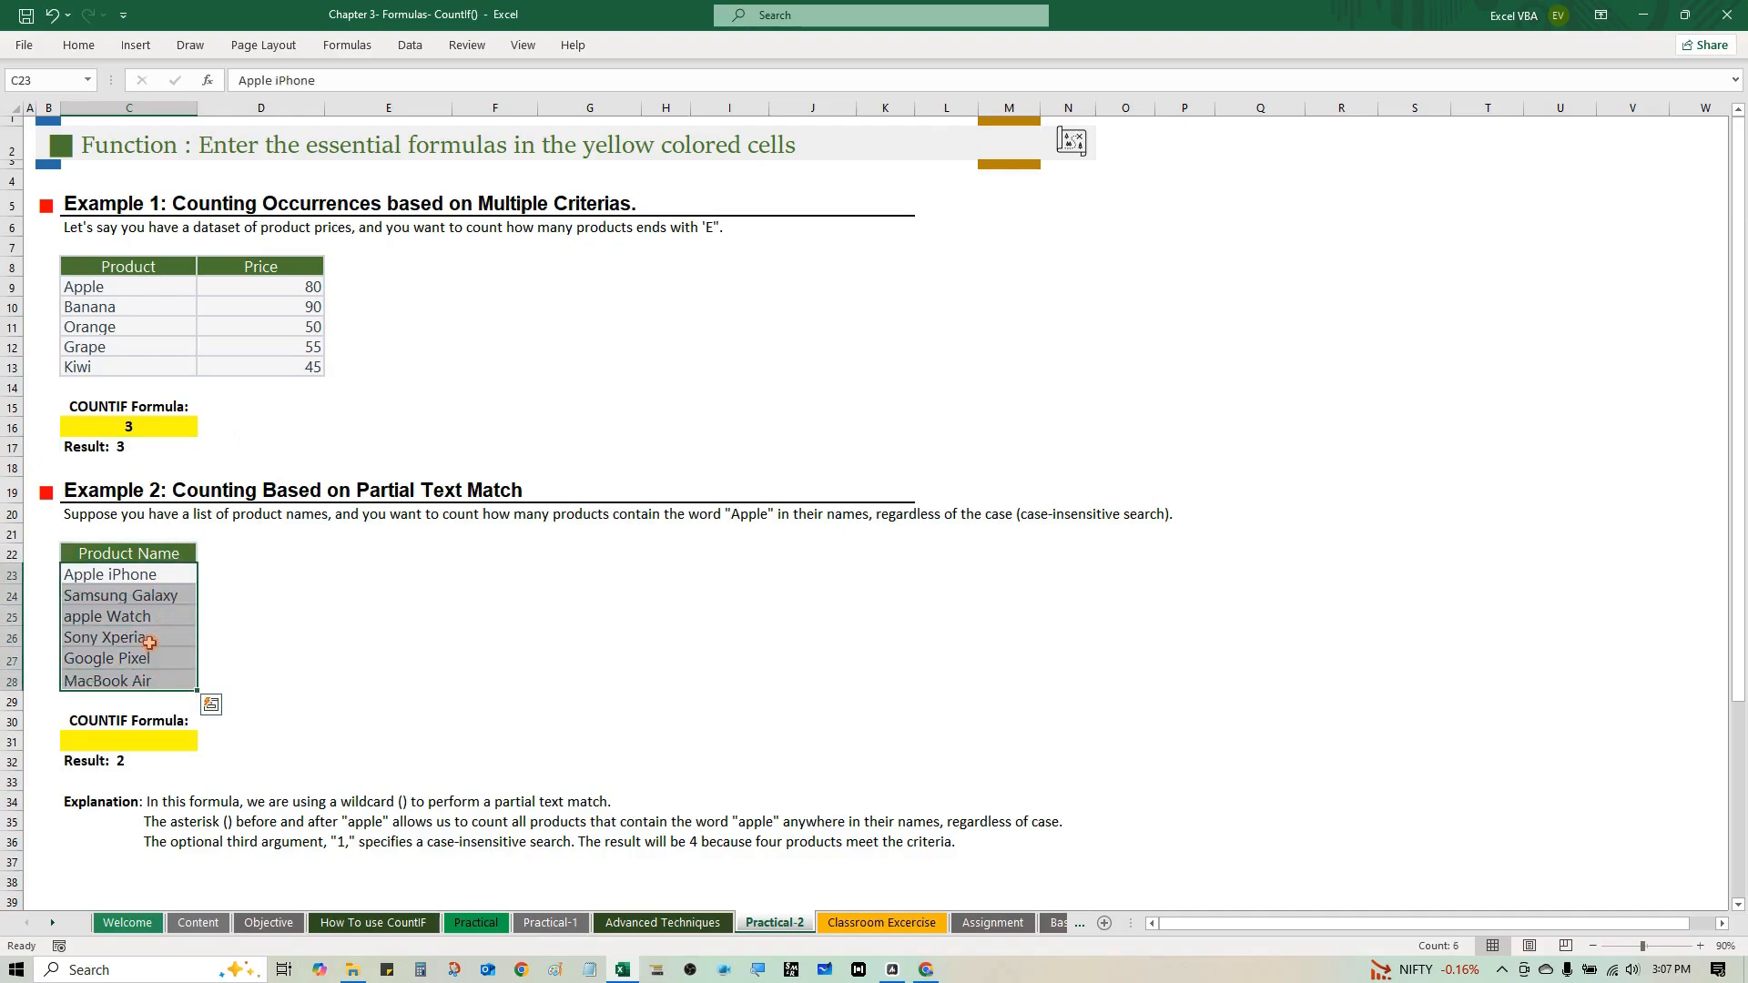
click(148, 579)
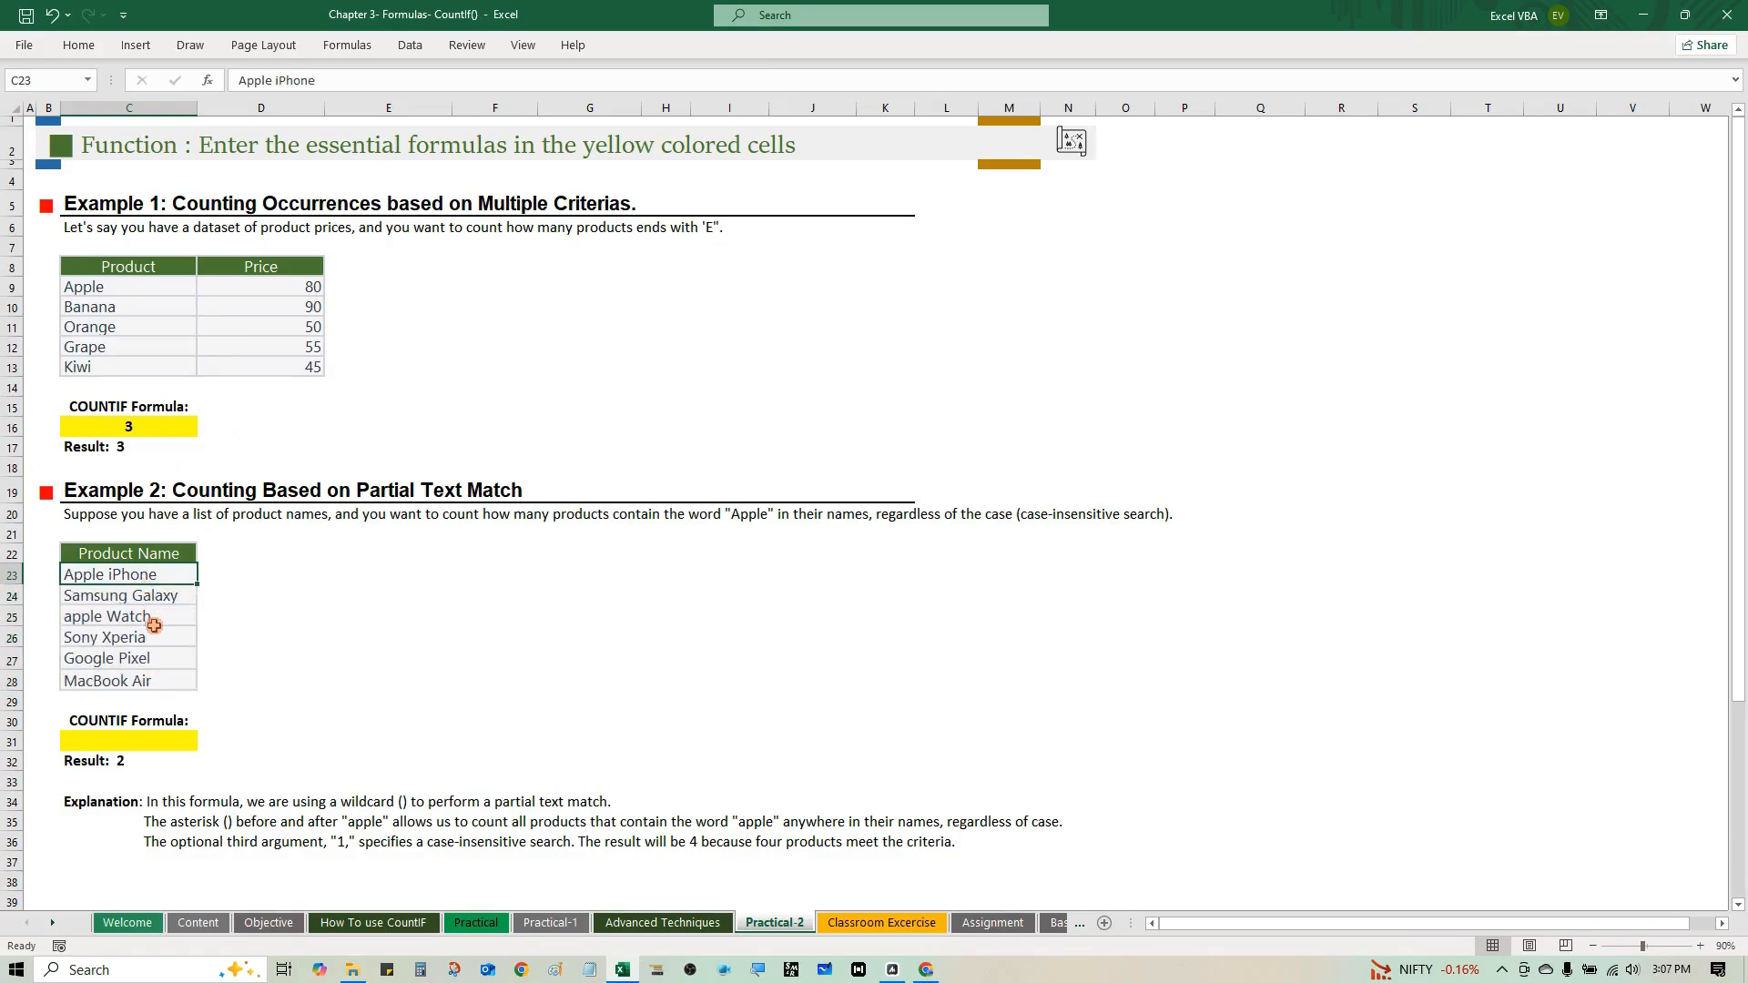
ctrl+click(155, 614)
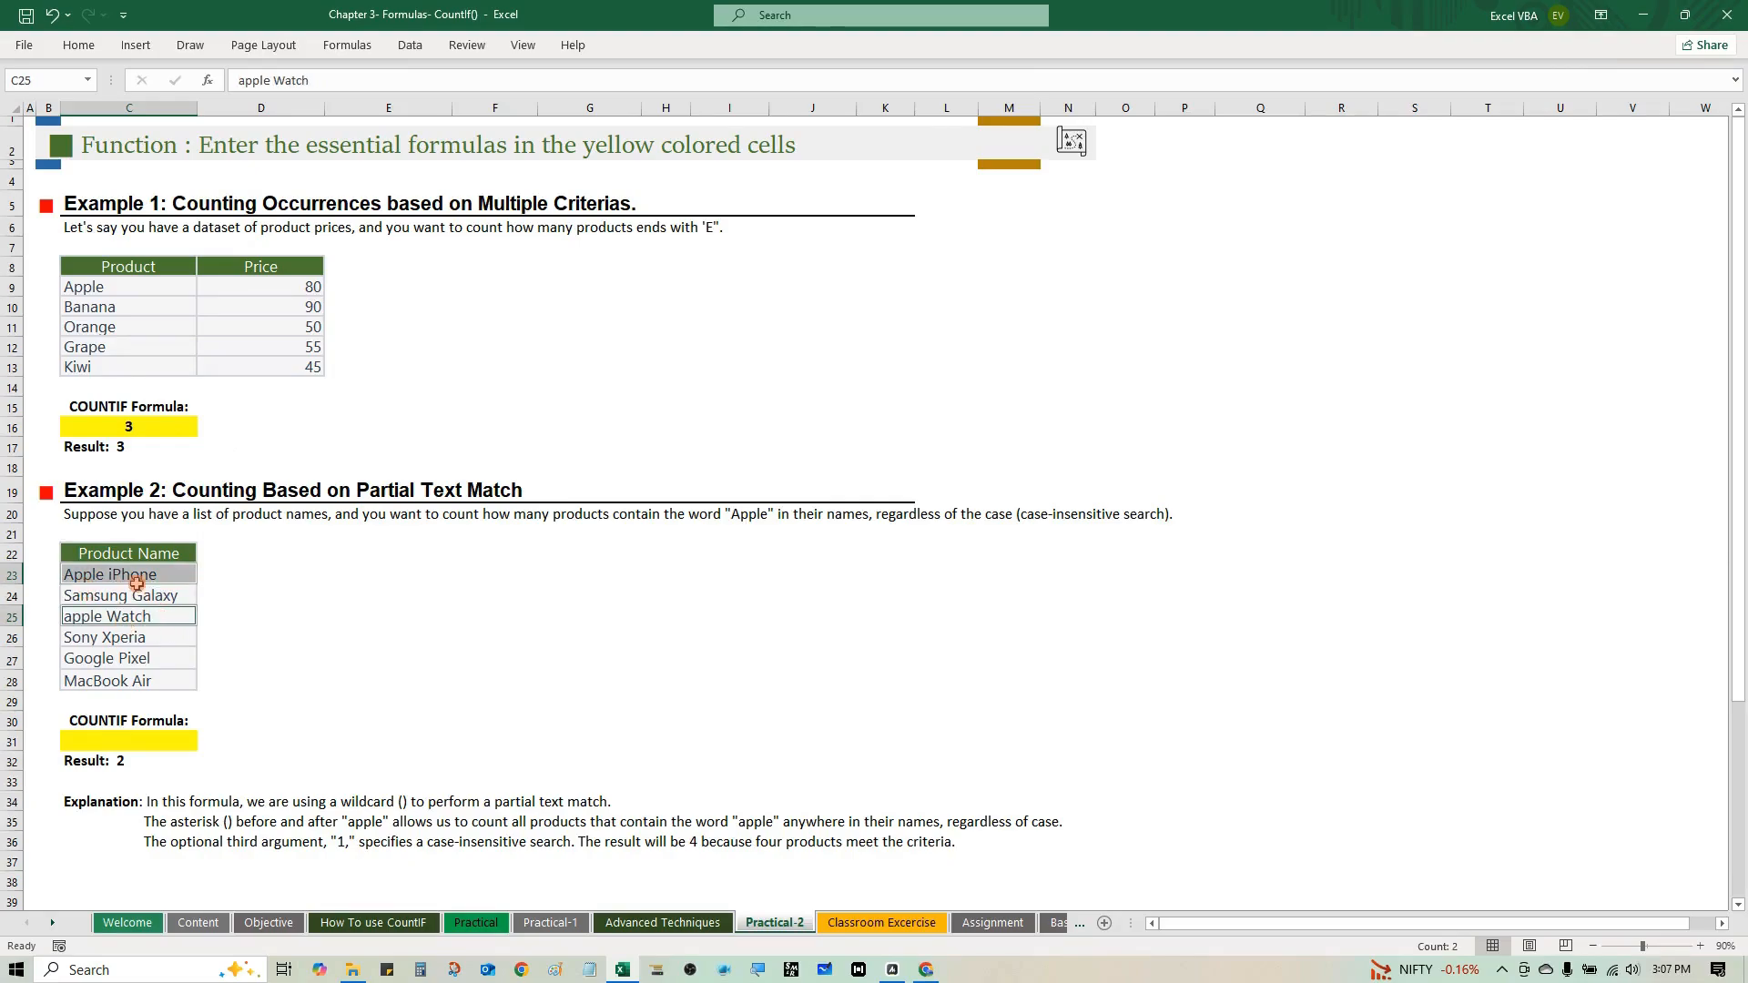
Step: Start a COUNTIF formula in C31 with the Example 2 product names C23:C28 as its range
click(109, 737)
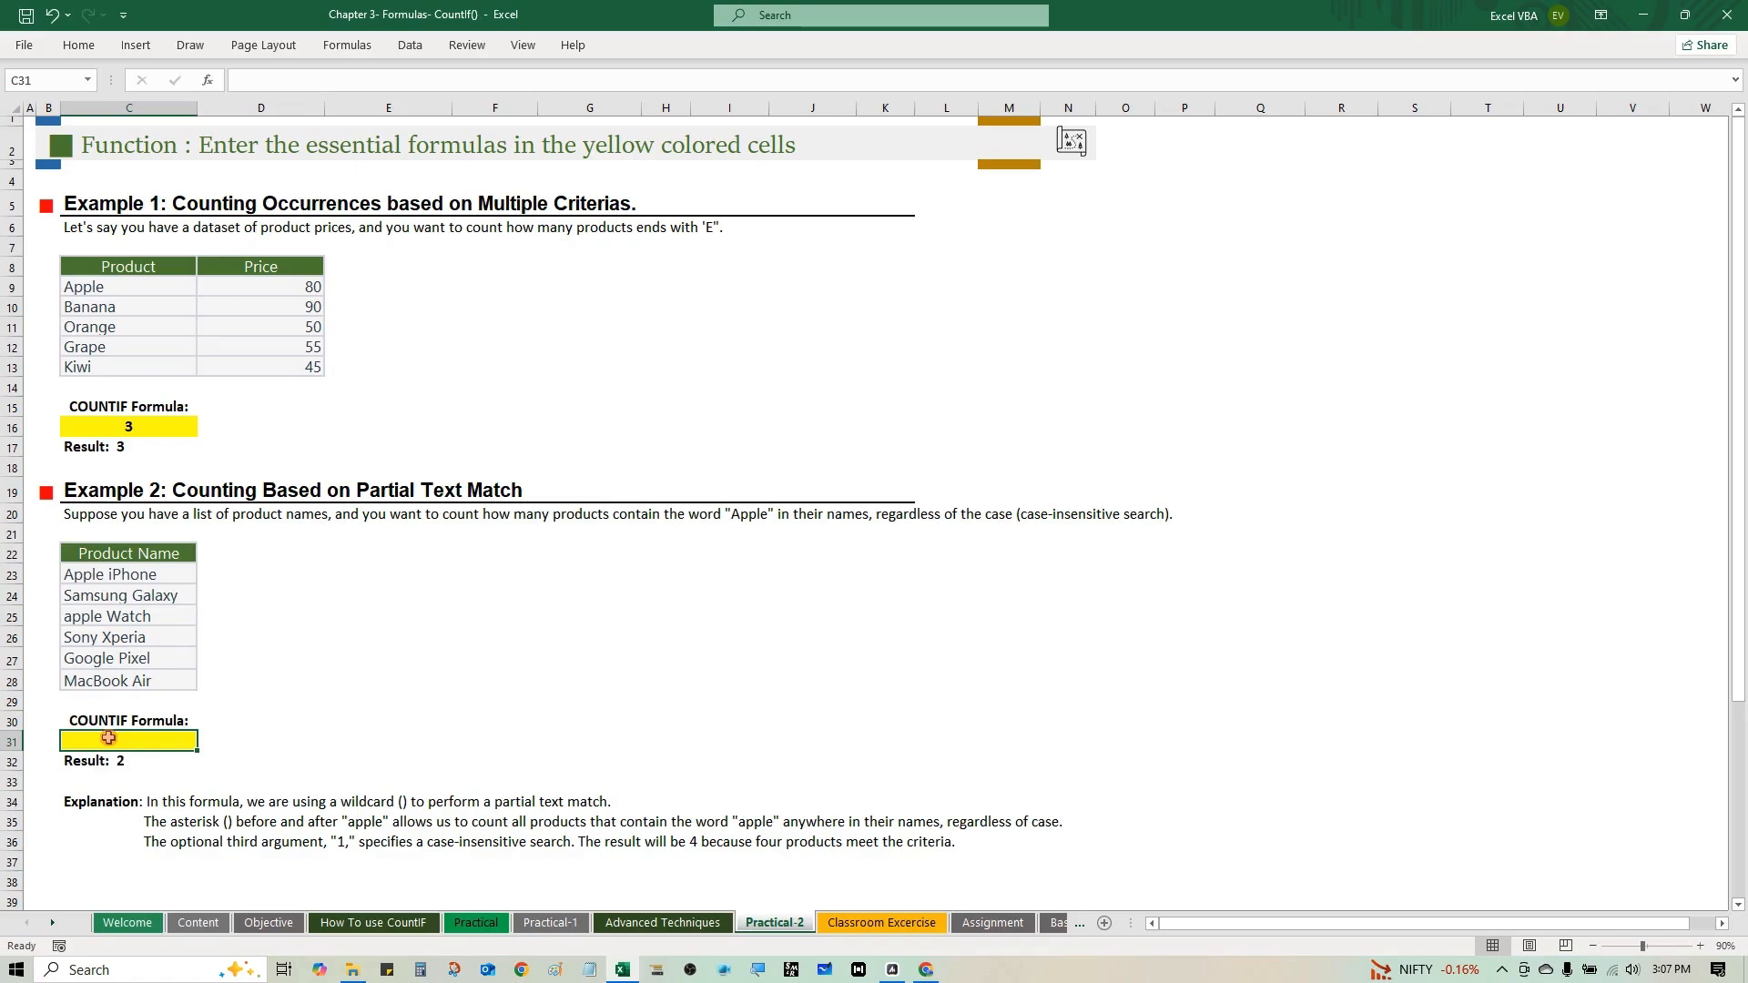
text(=cou)
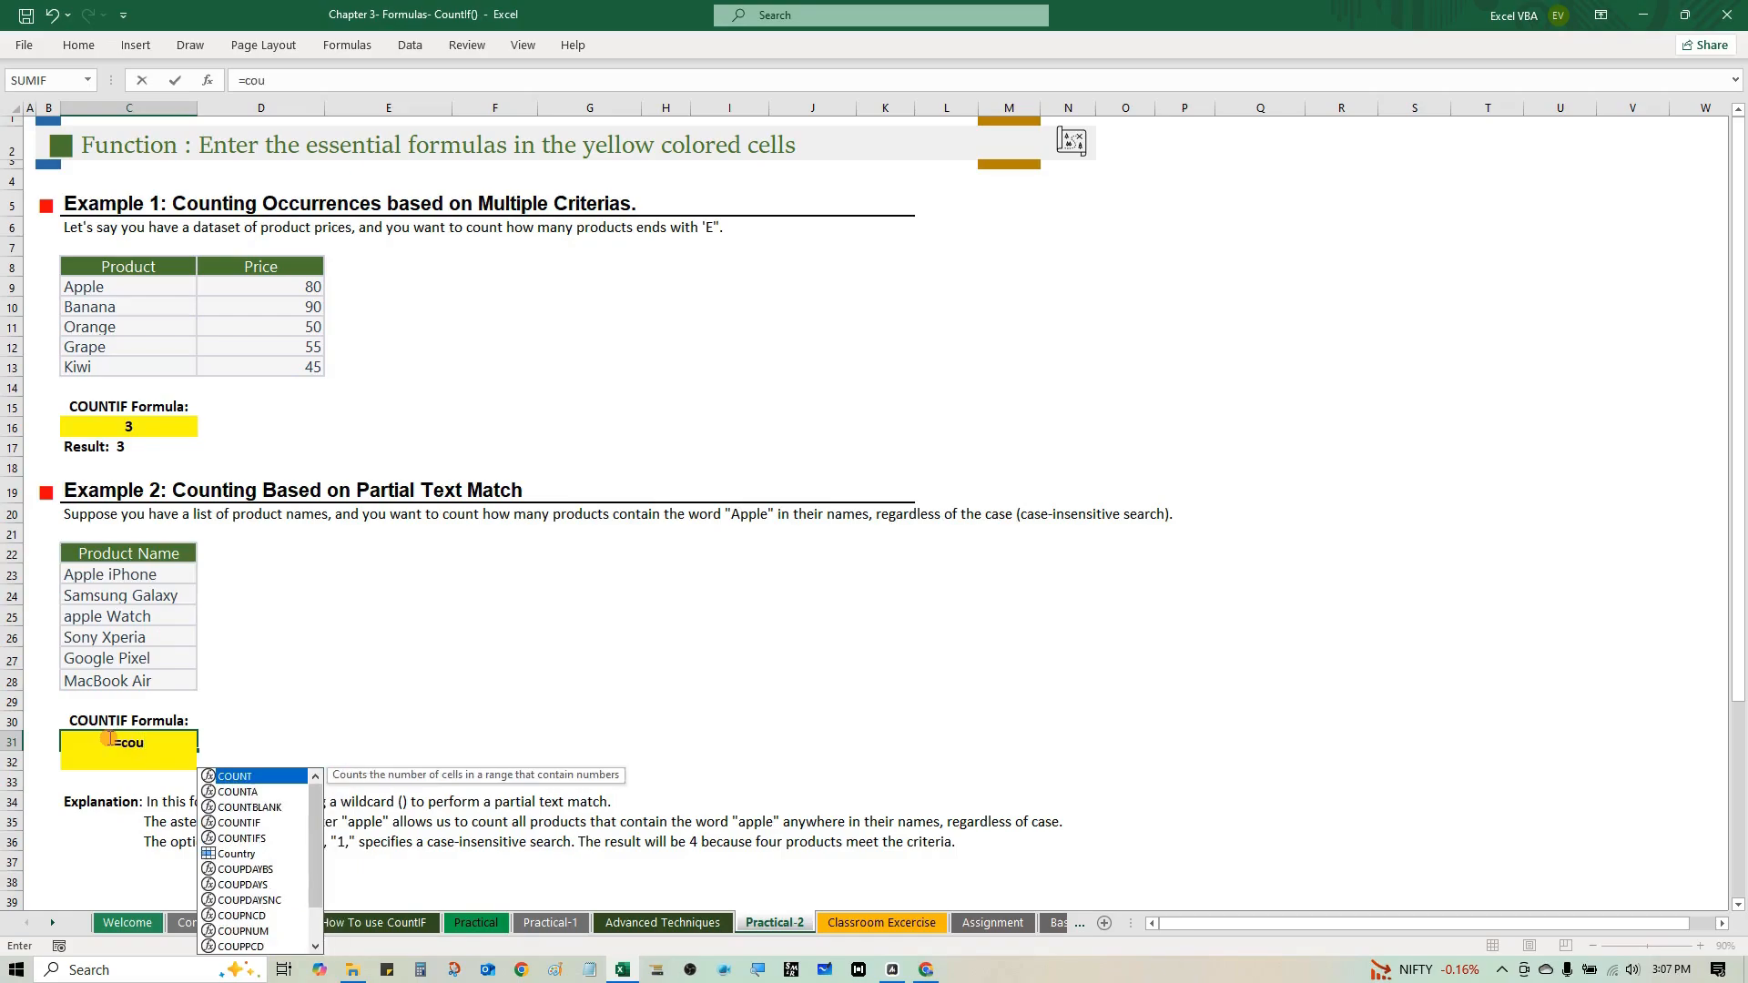
key(Down)
key(Down)
key(Down)
key(Tab)
key(Up)
key(Up)
key(Up)
key(Up)
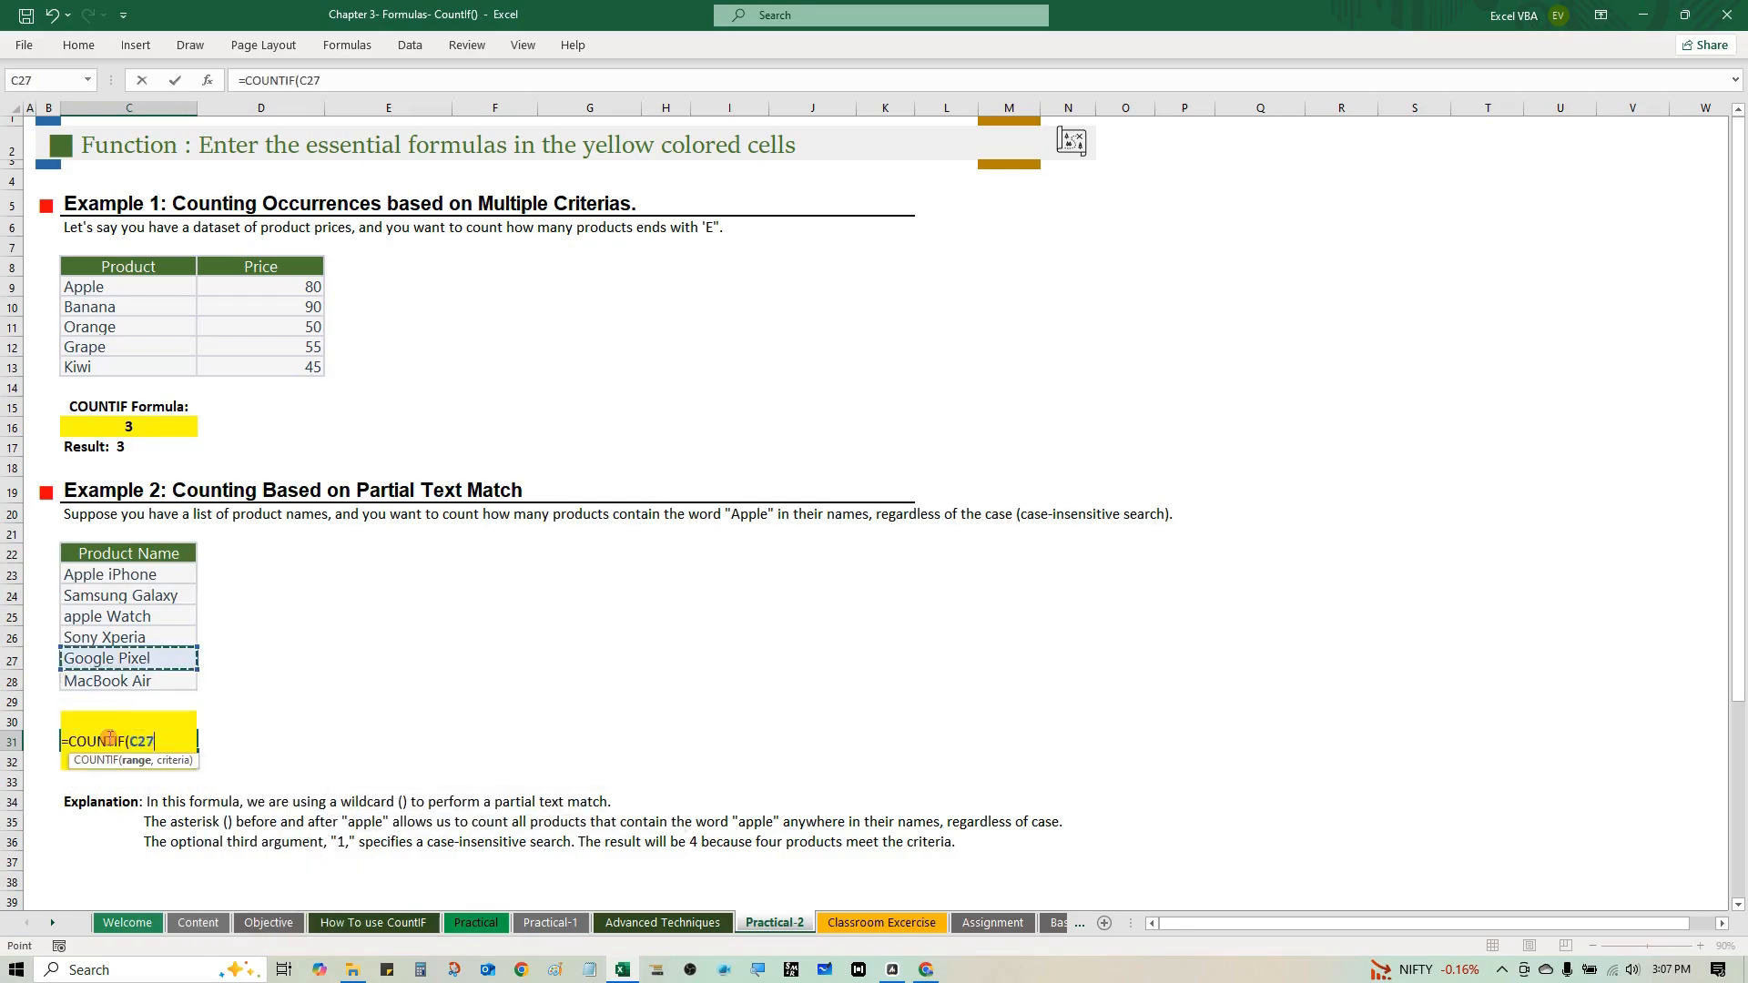
key(Up)
key(Up)
key(Up)
key(Up)
key(ctrl+shift+Down)
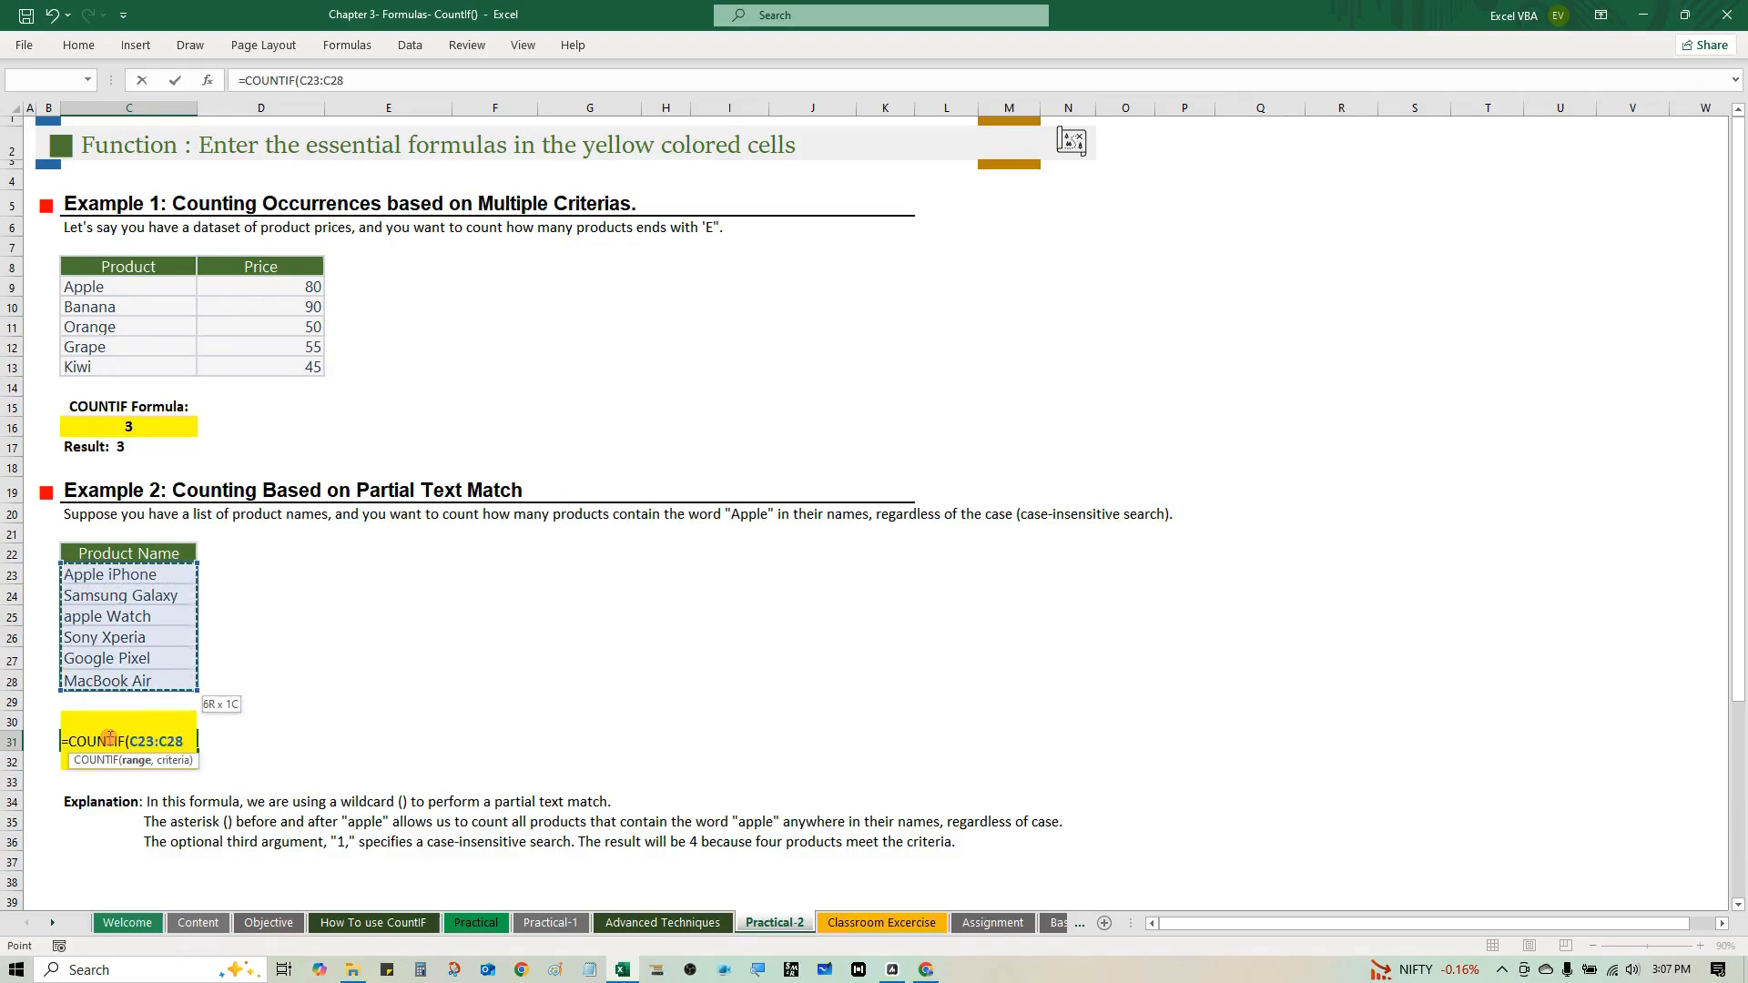
text(,)
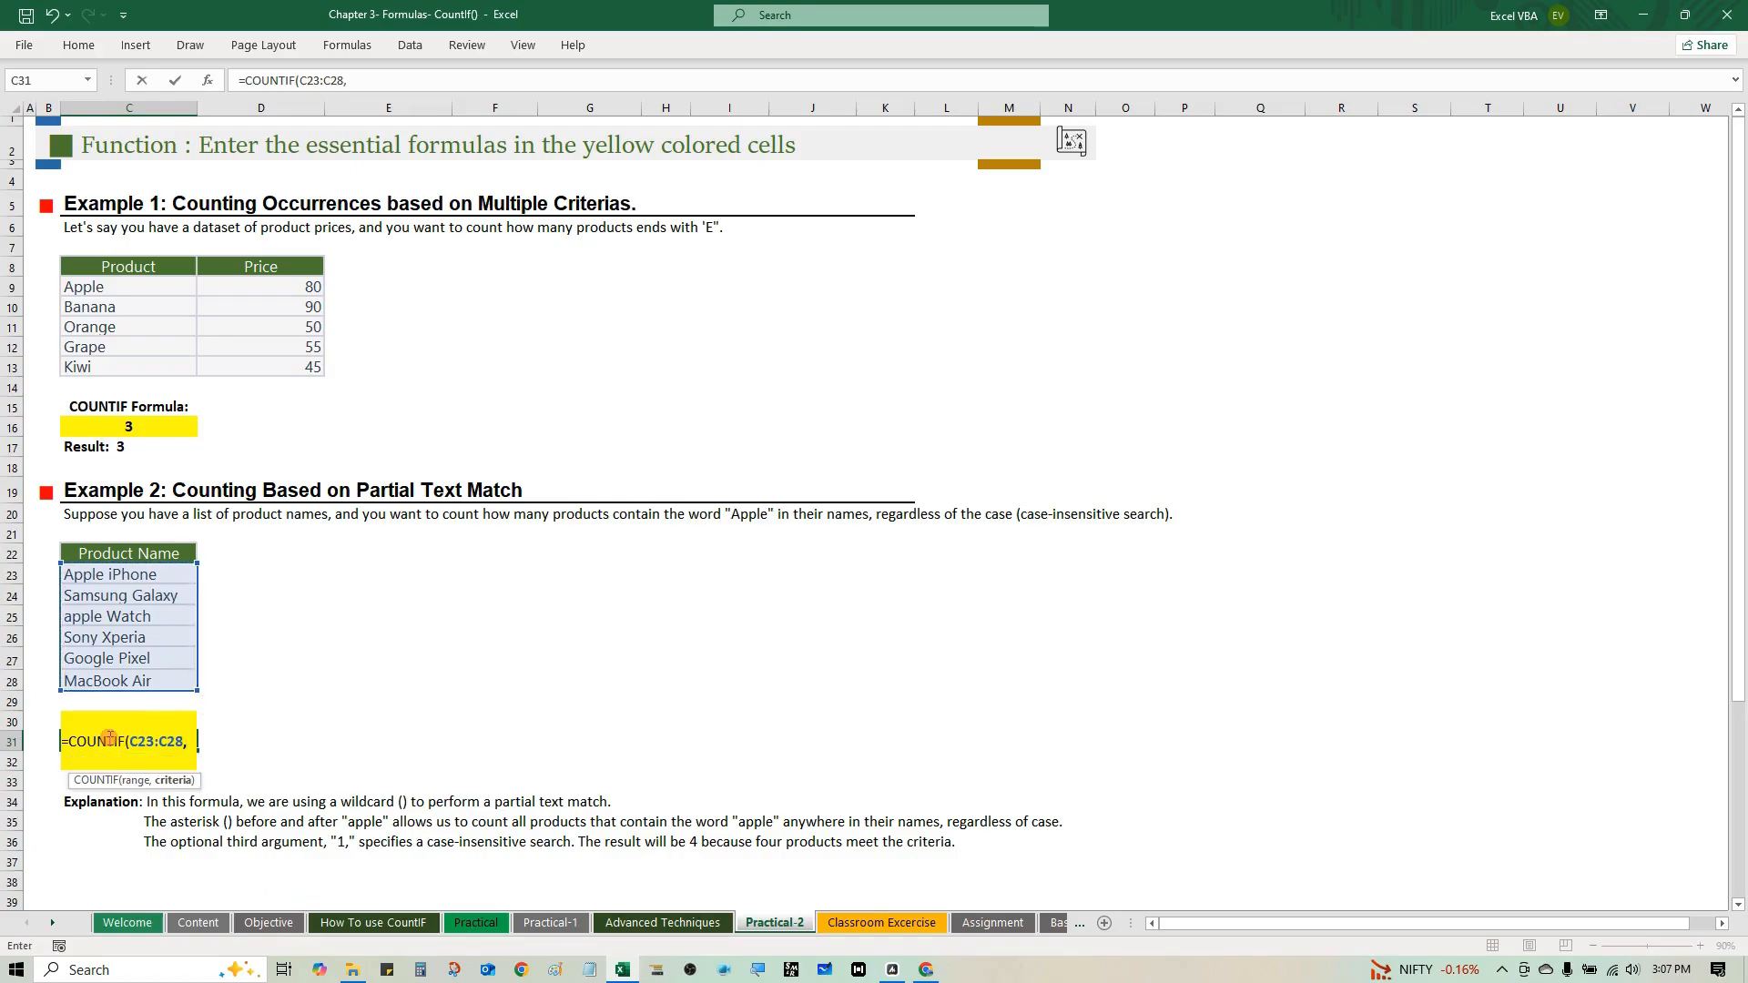
Step: Complete the C31 formula with the wildcard criteria "*Apple*" so that it reads =COUNTIF(C23:C28,"*Apple*")
text("")
key(F2)
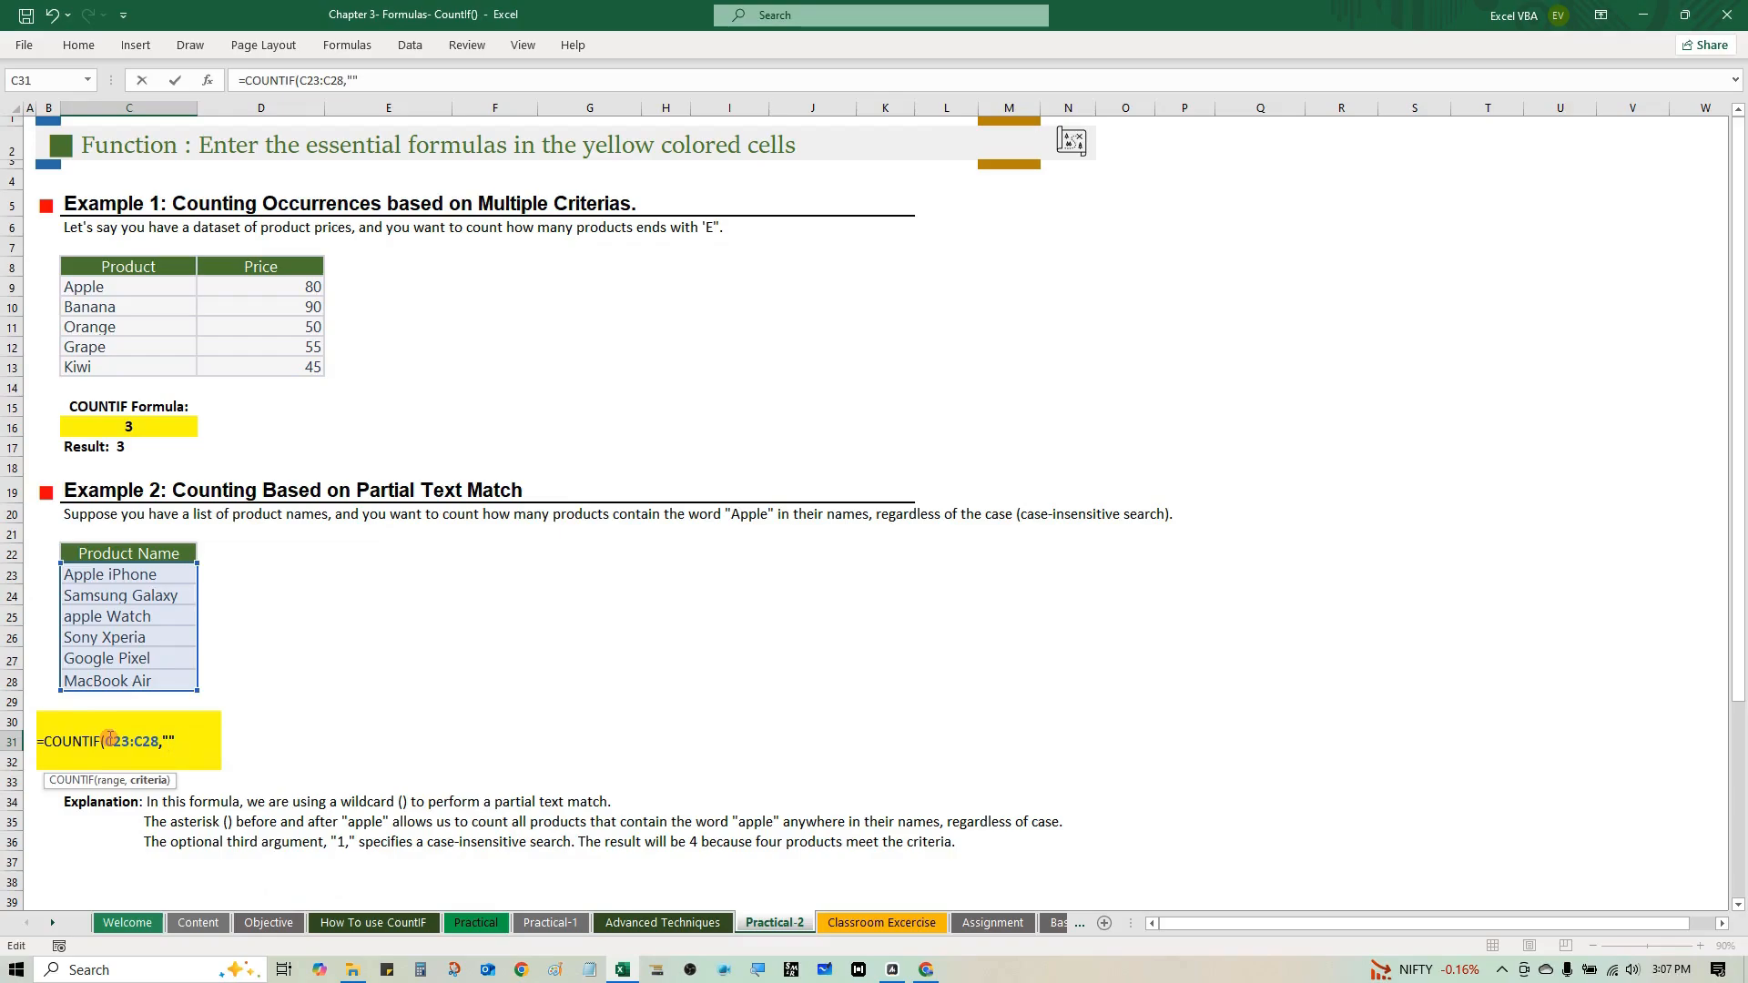
text(*App)
text(le*")
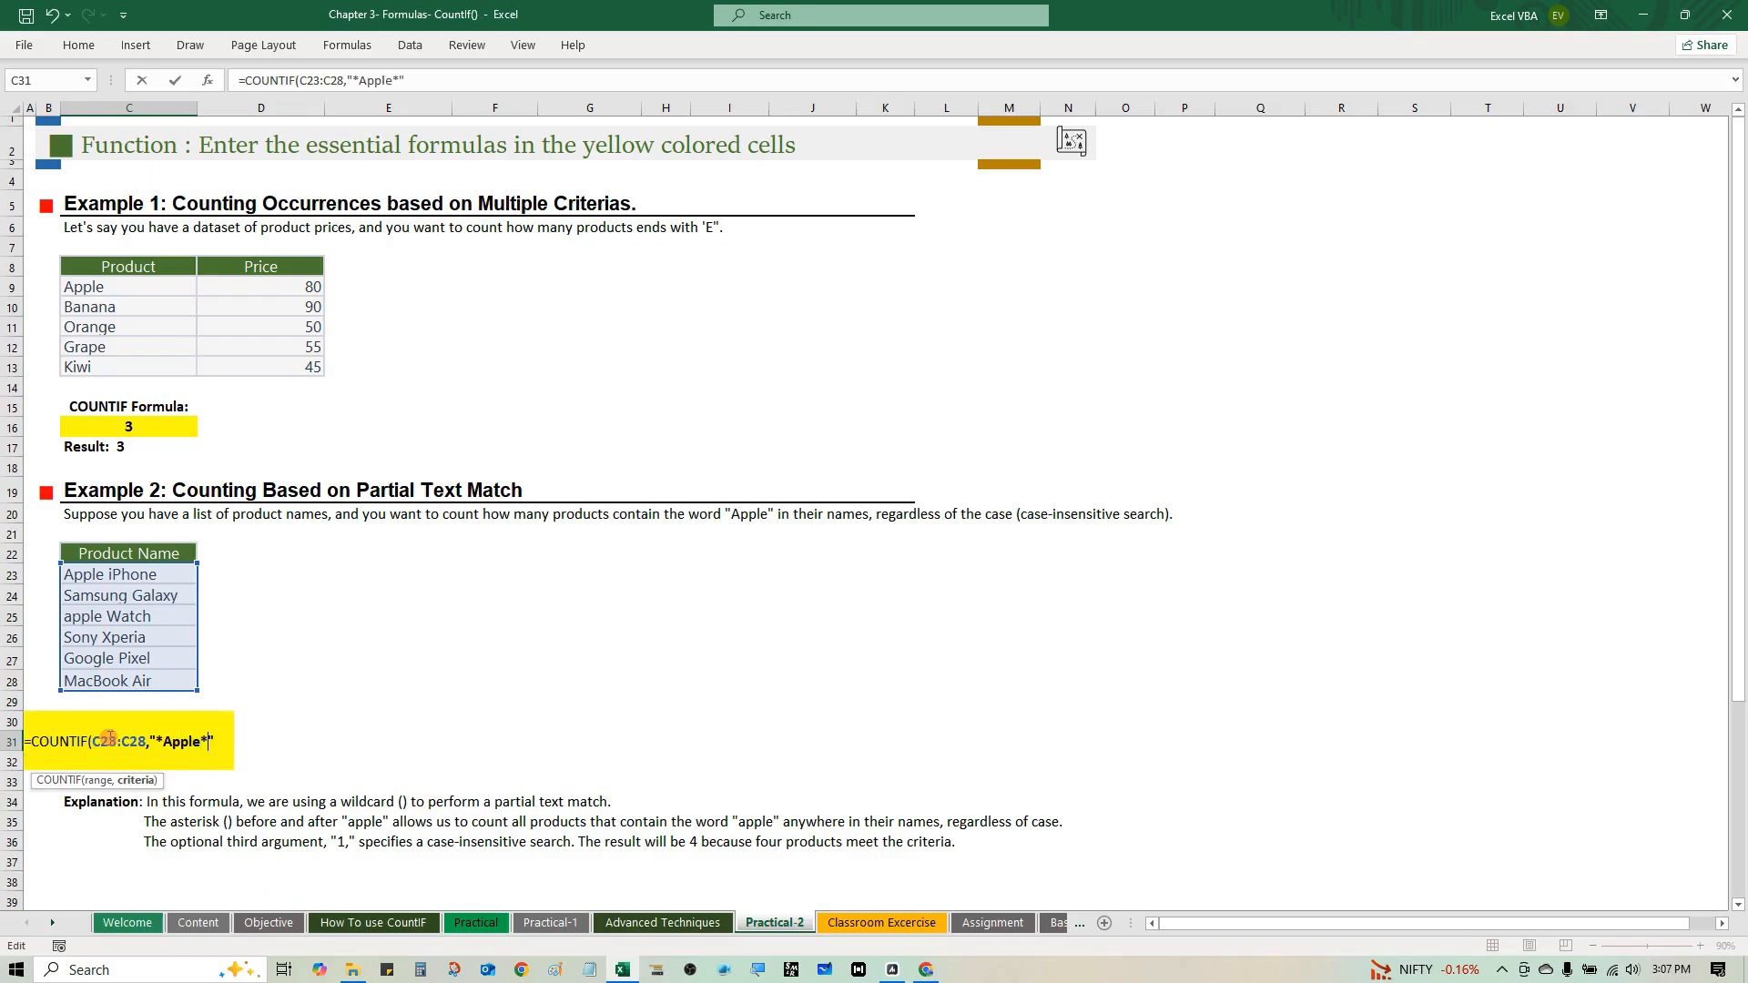
text())
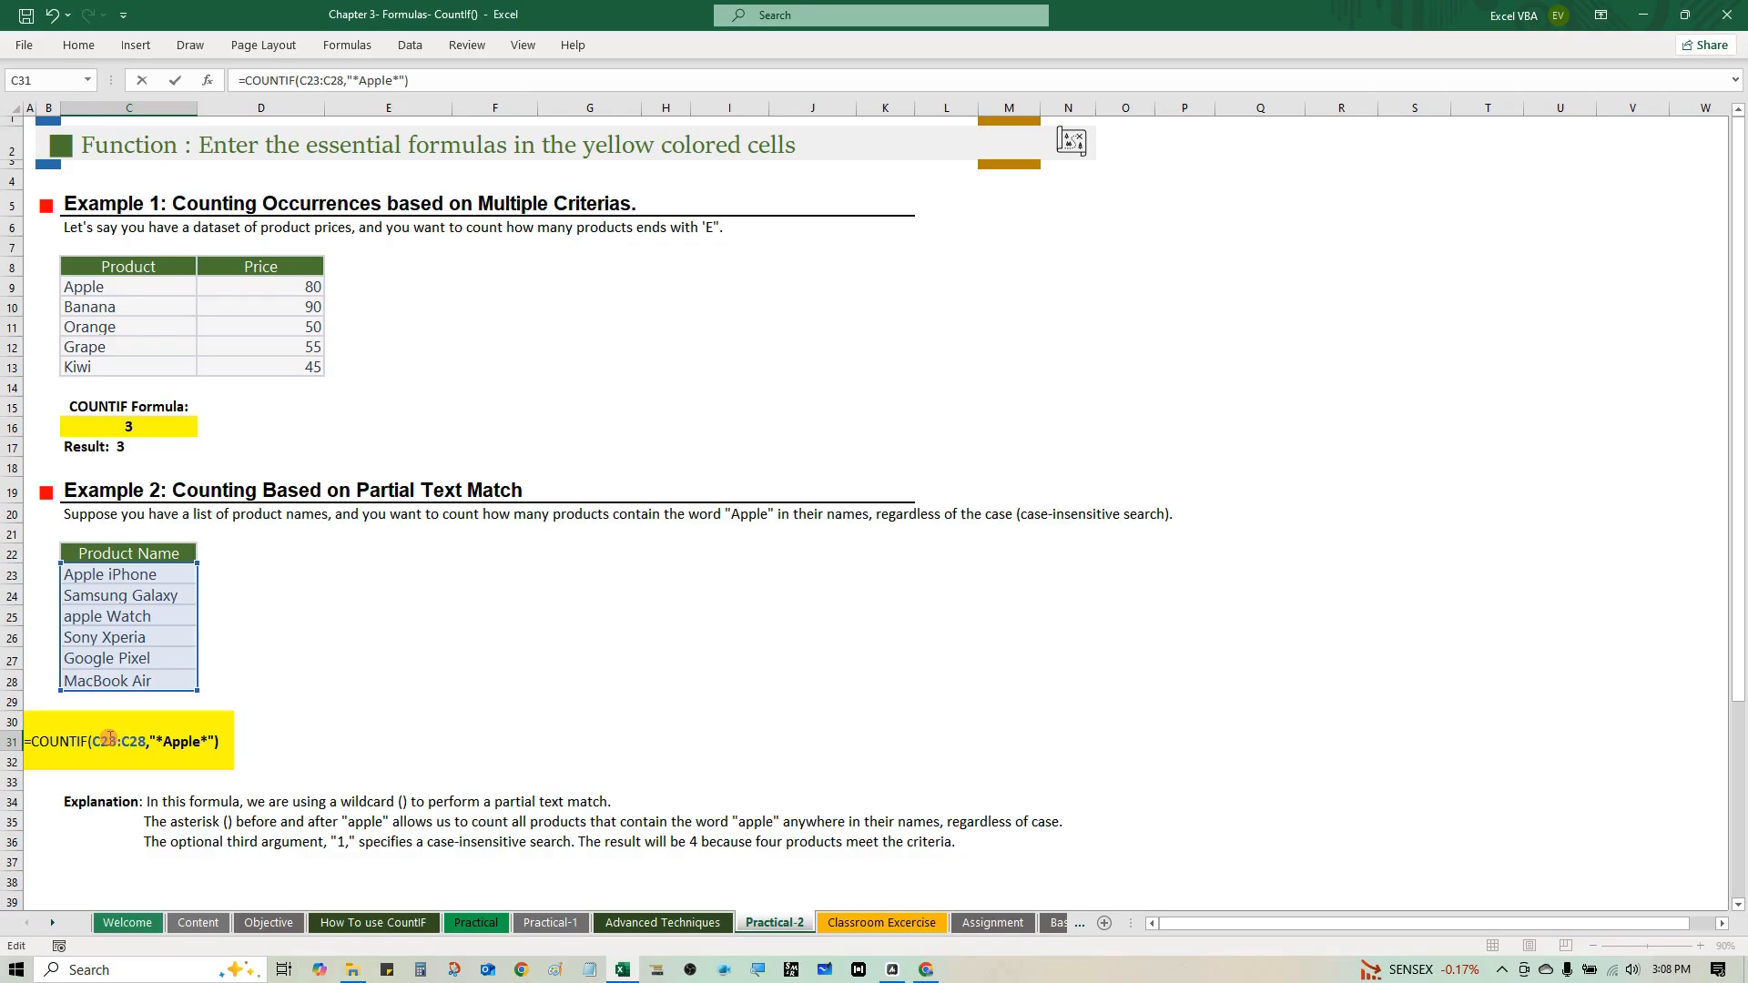
key(Return)
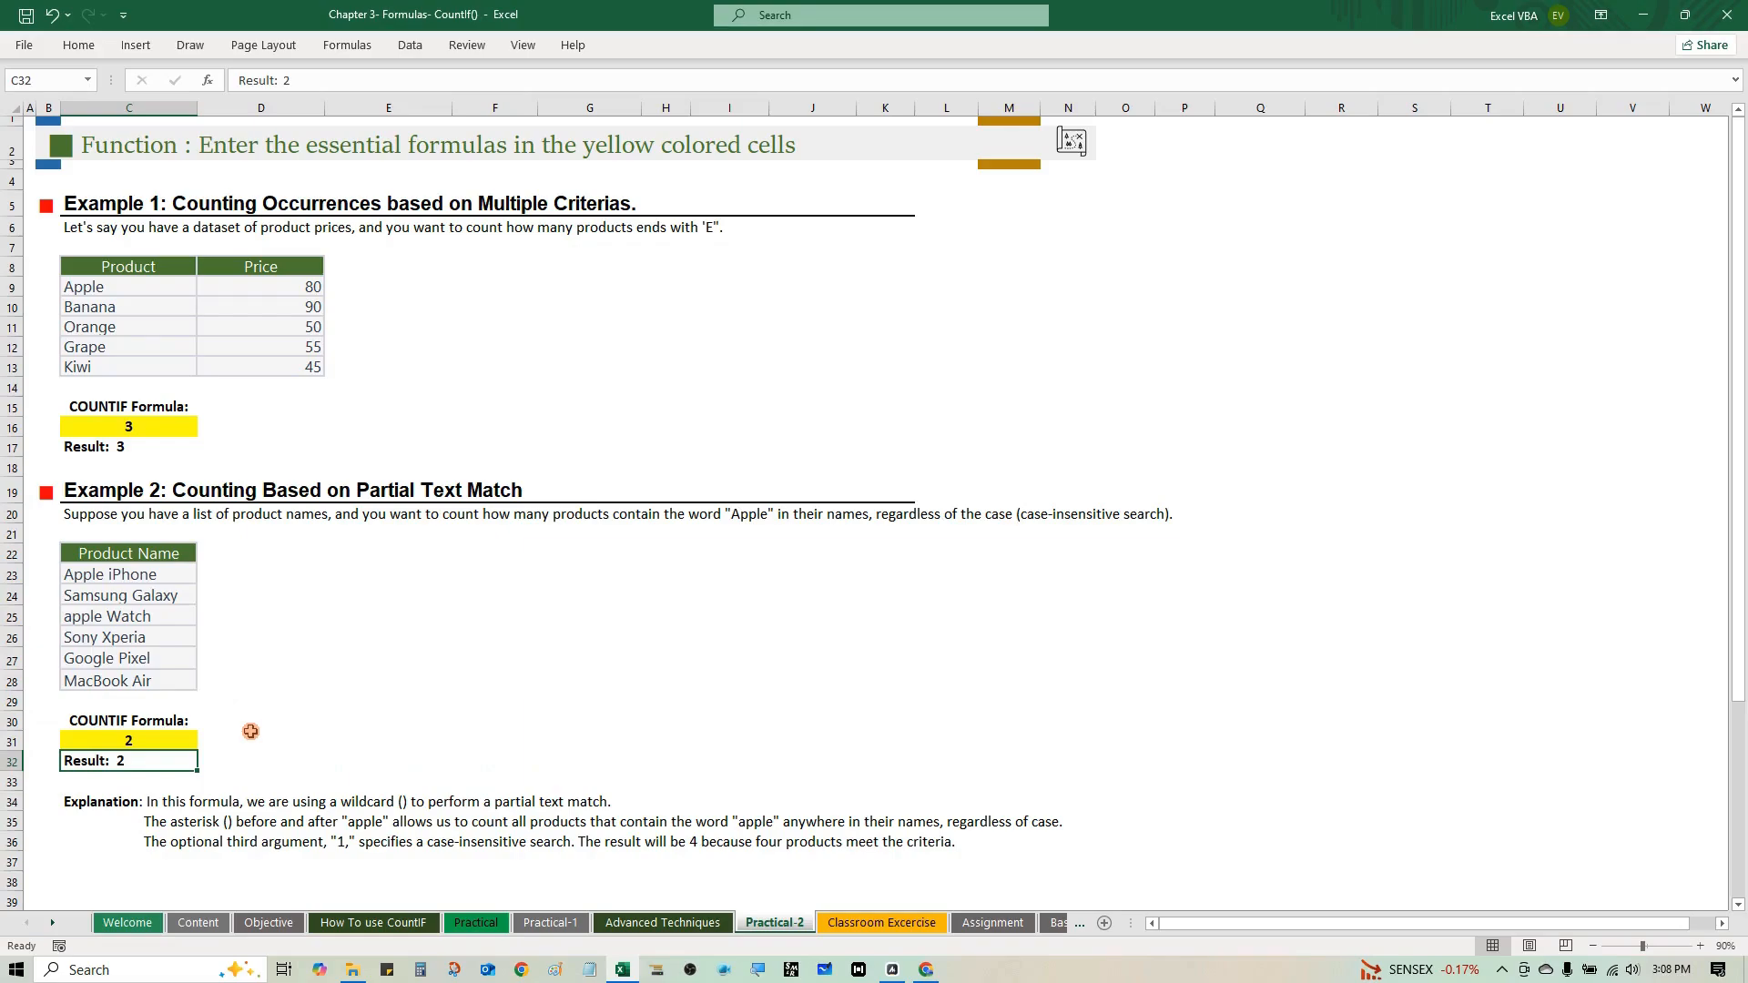
Step: Look through the basic and intermediate wildcard questions on the Classroom Excercise sheet
click(856, 923)
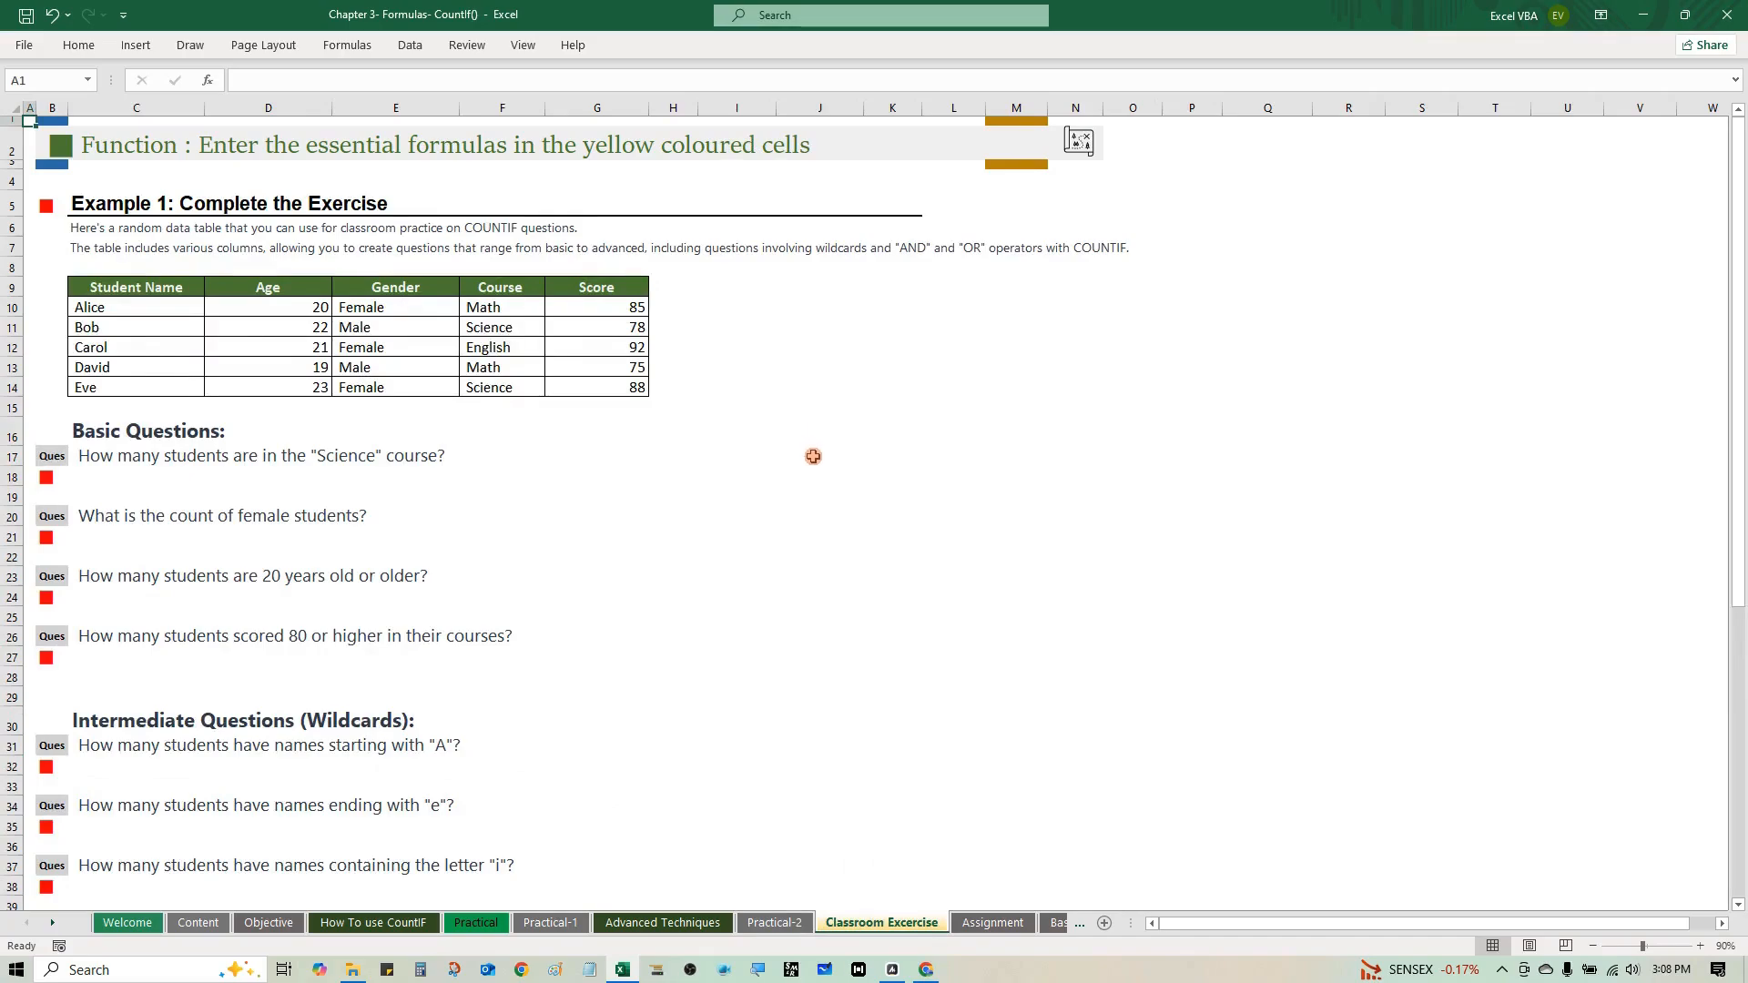
scroll(813, 456, down, 4)
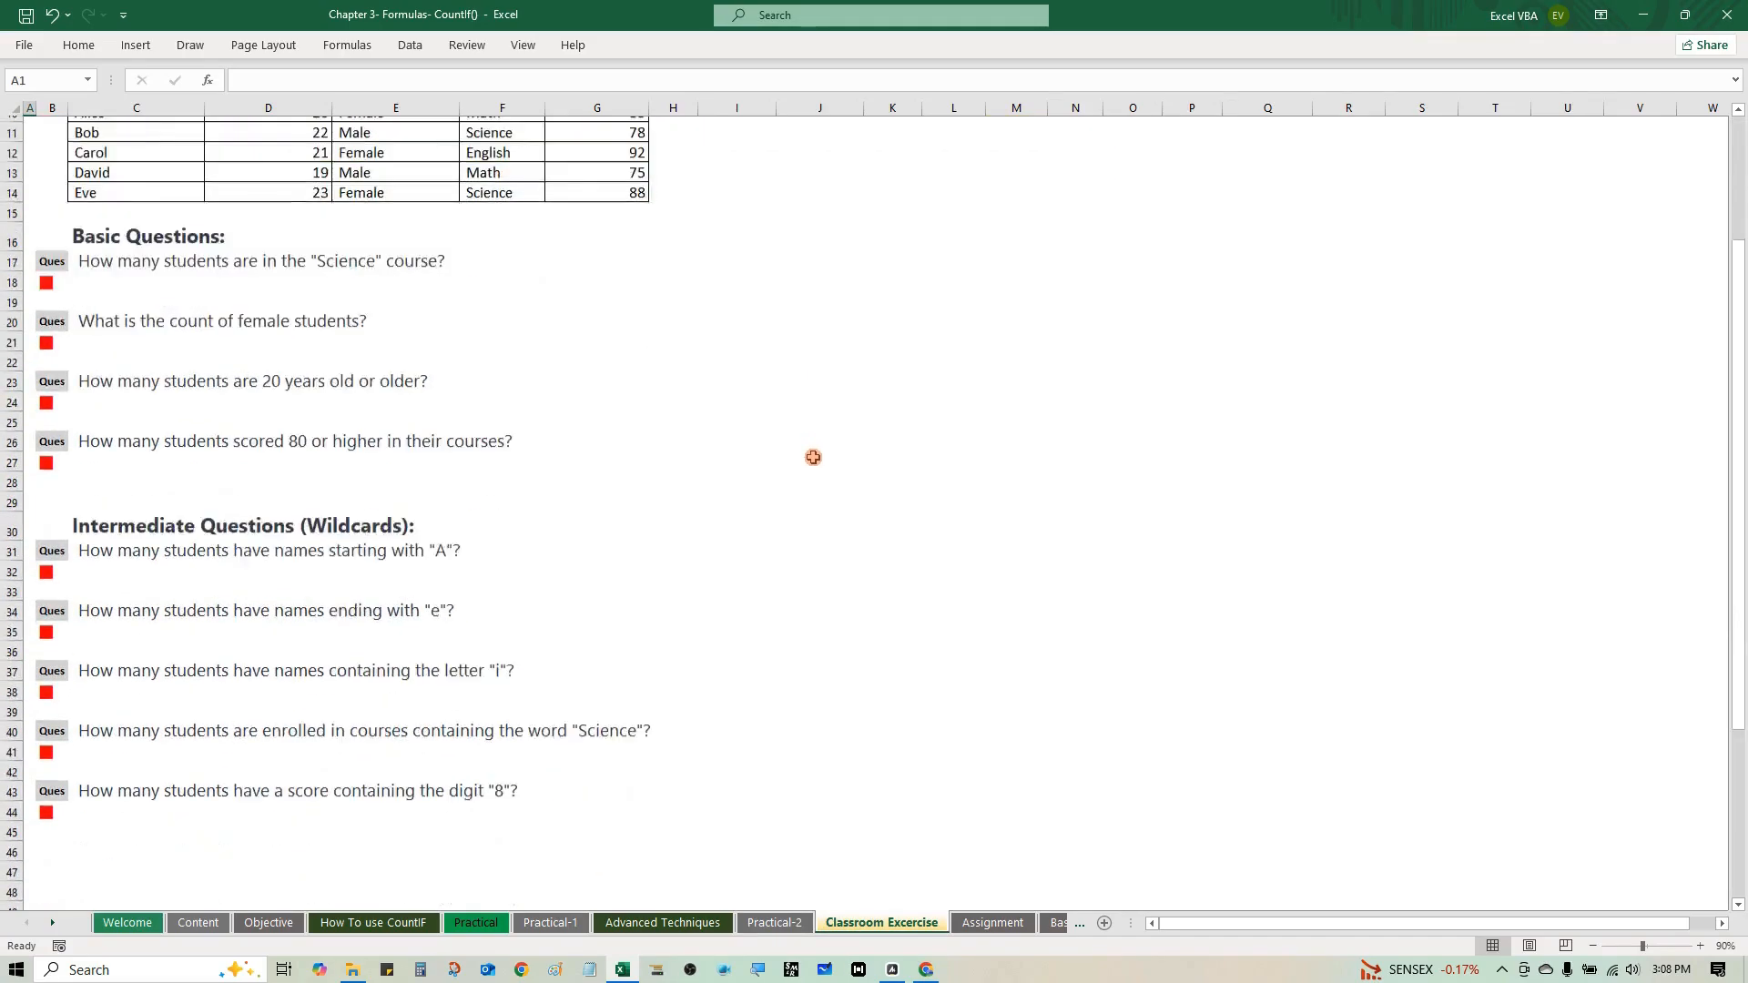
scroll(839, 498, up, 4)
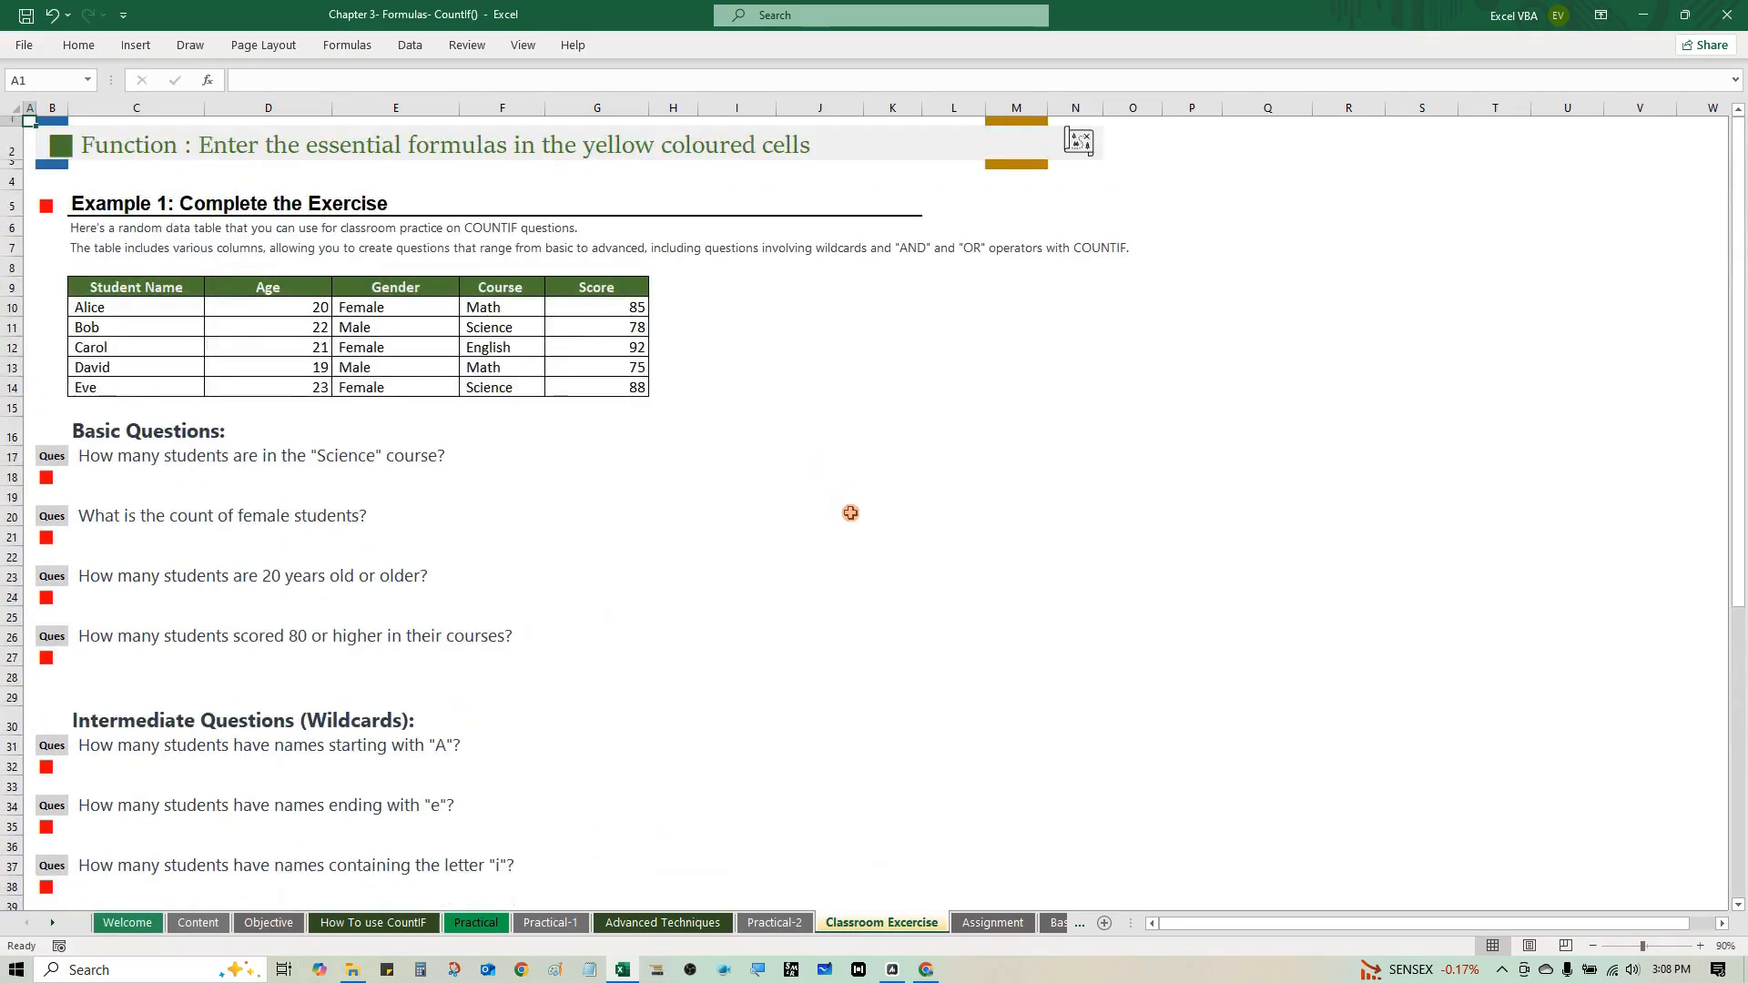
Step: Look through the Assignment sheet's COUNTIF questions down to the Question 15 sales table
click(957, 921)
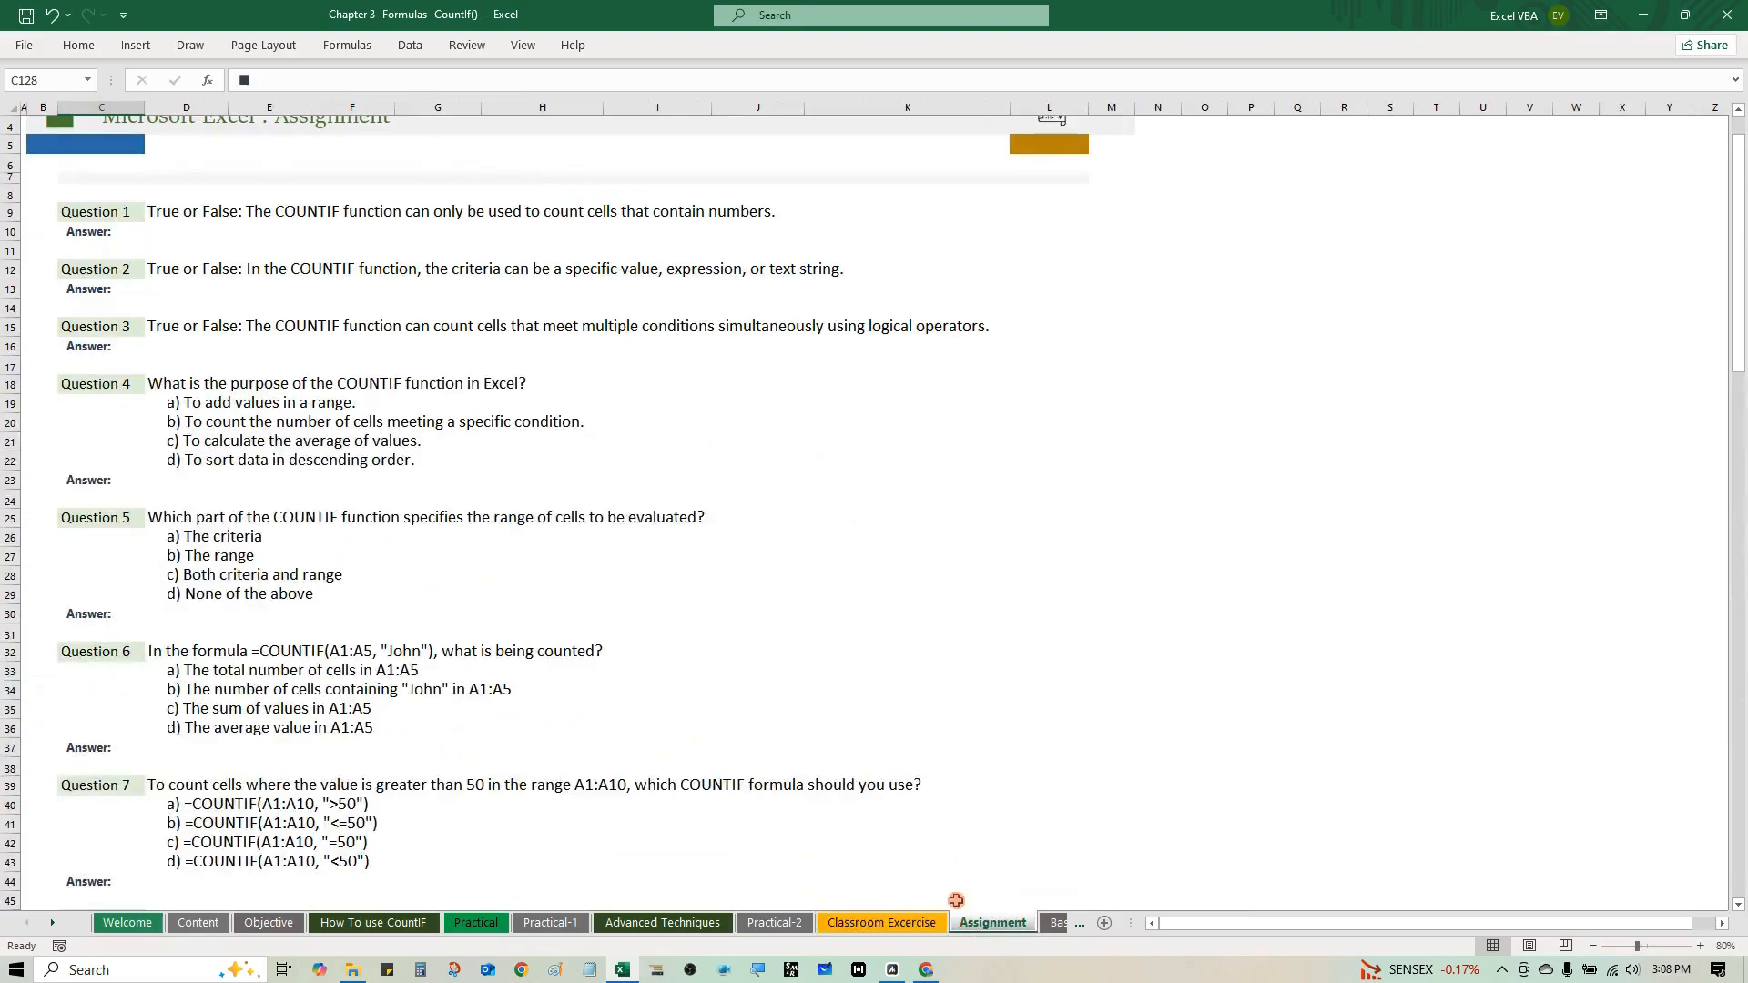
scroll(911, 564, down, 3)
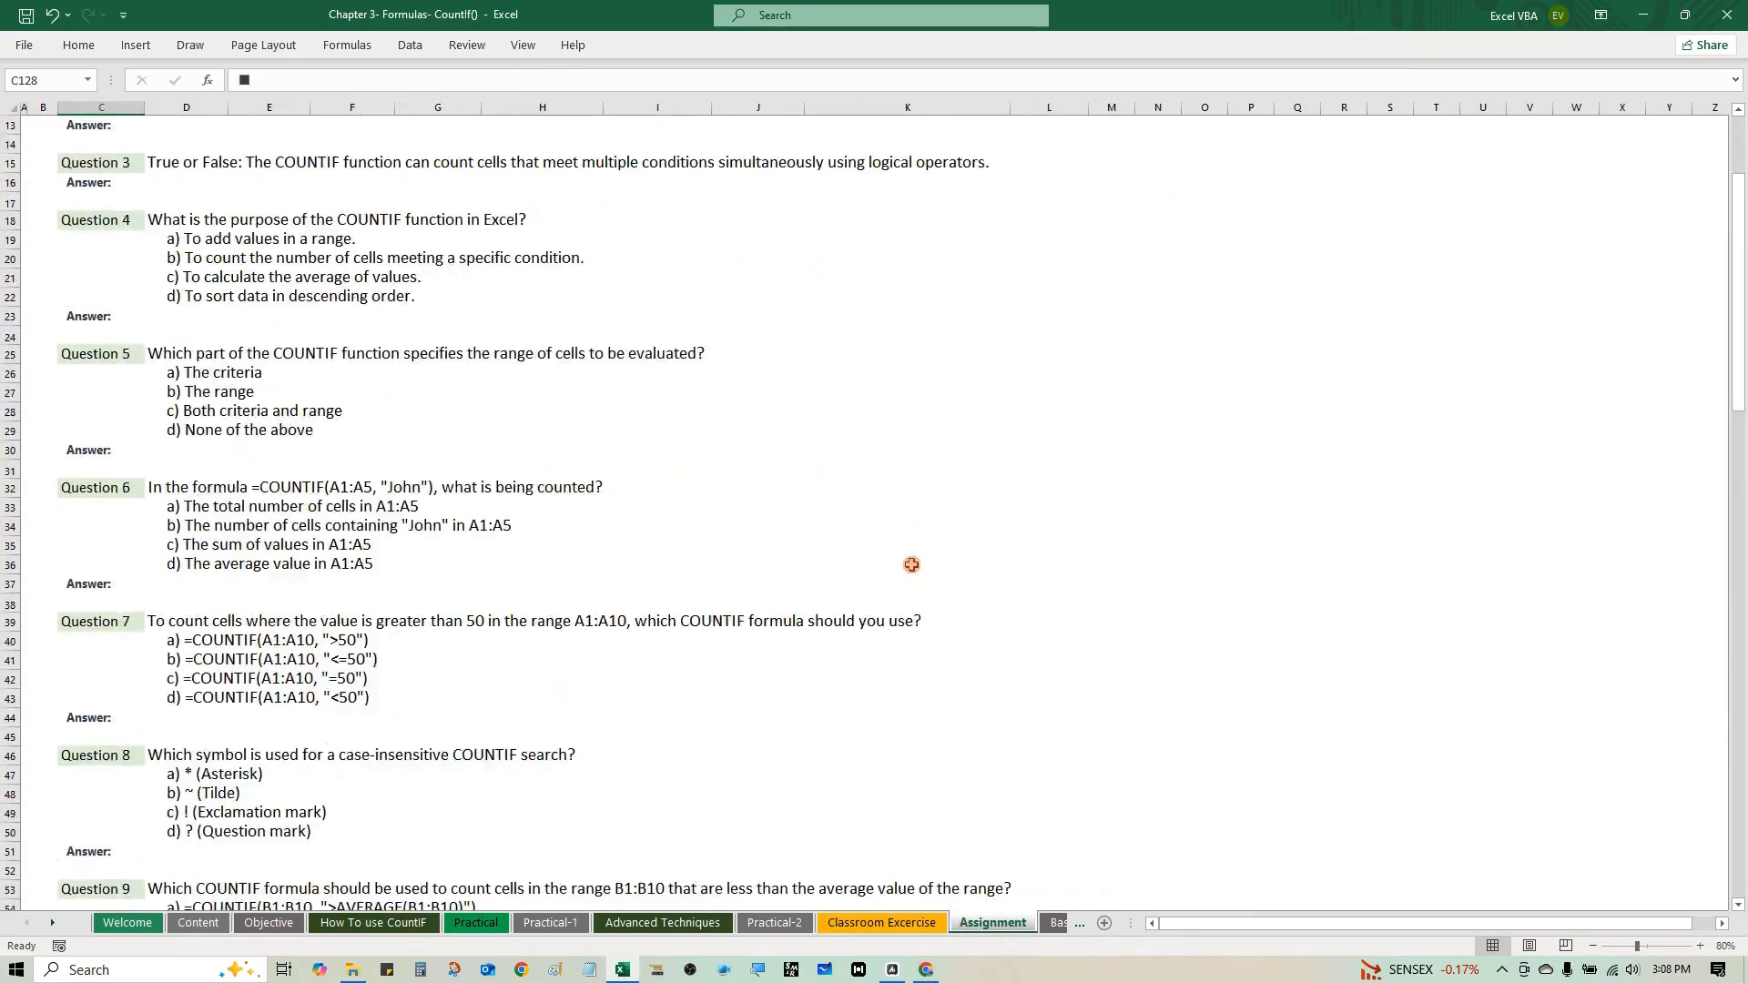
scroll(911, 564, down, 20)
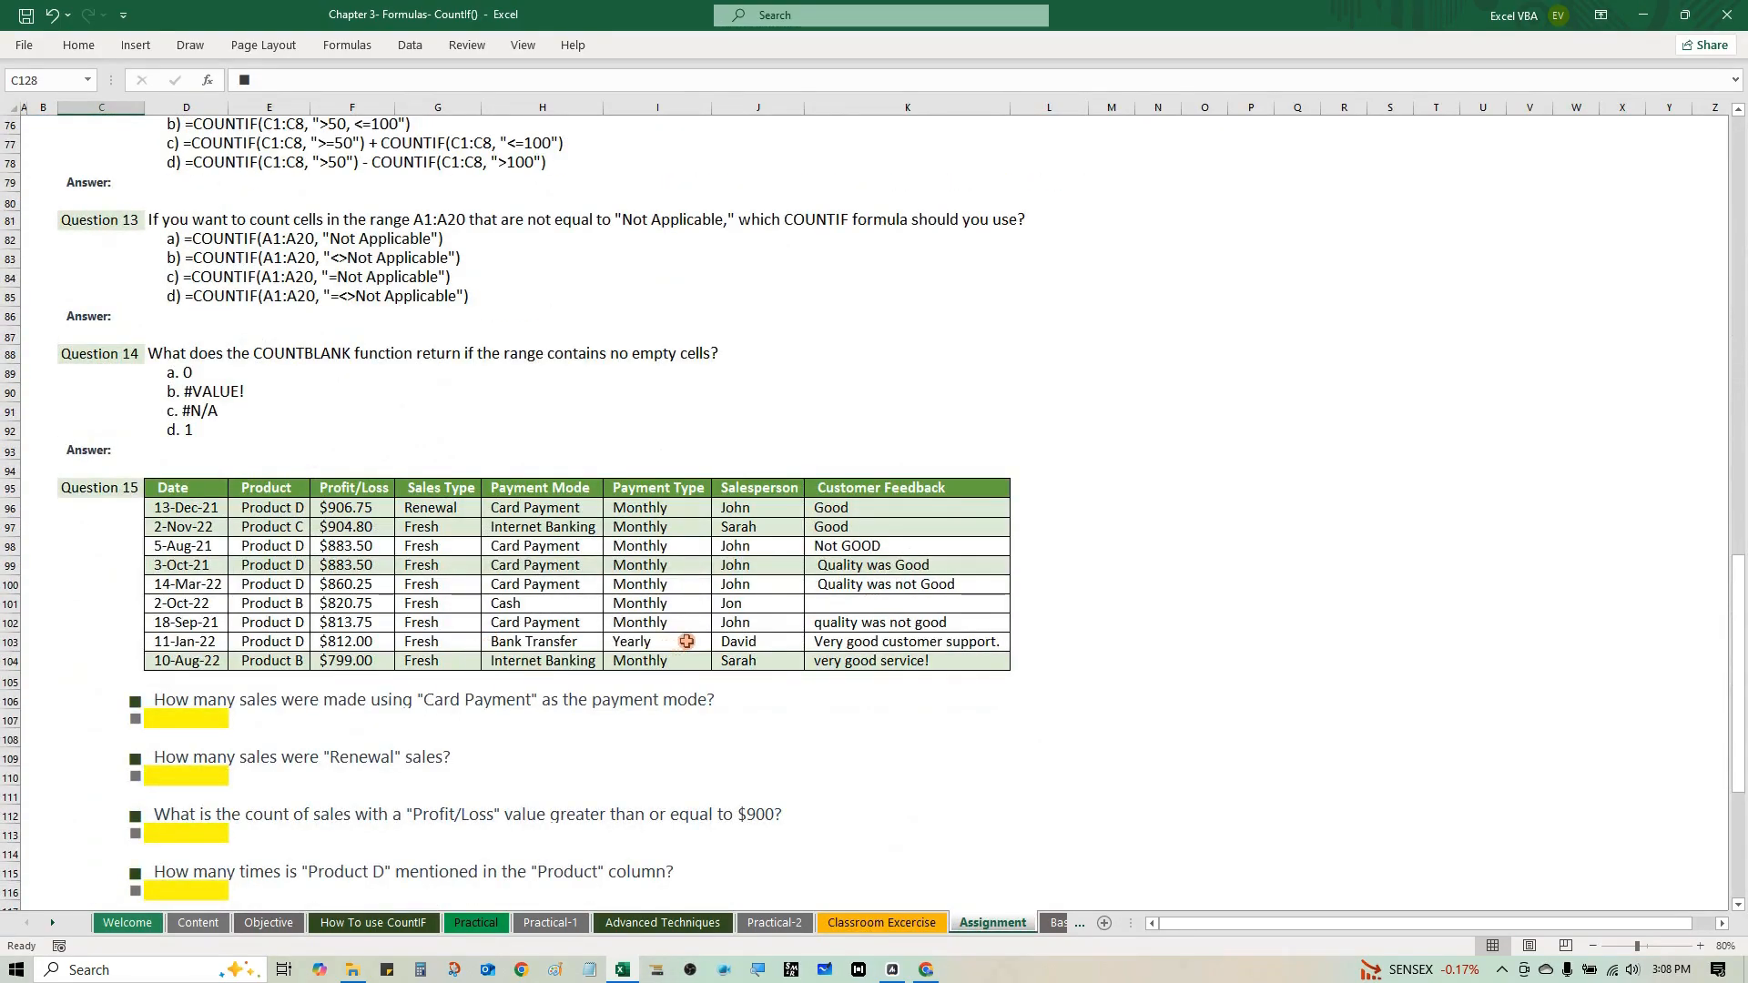
scroll(687, 641, up, 20)
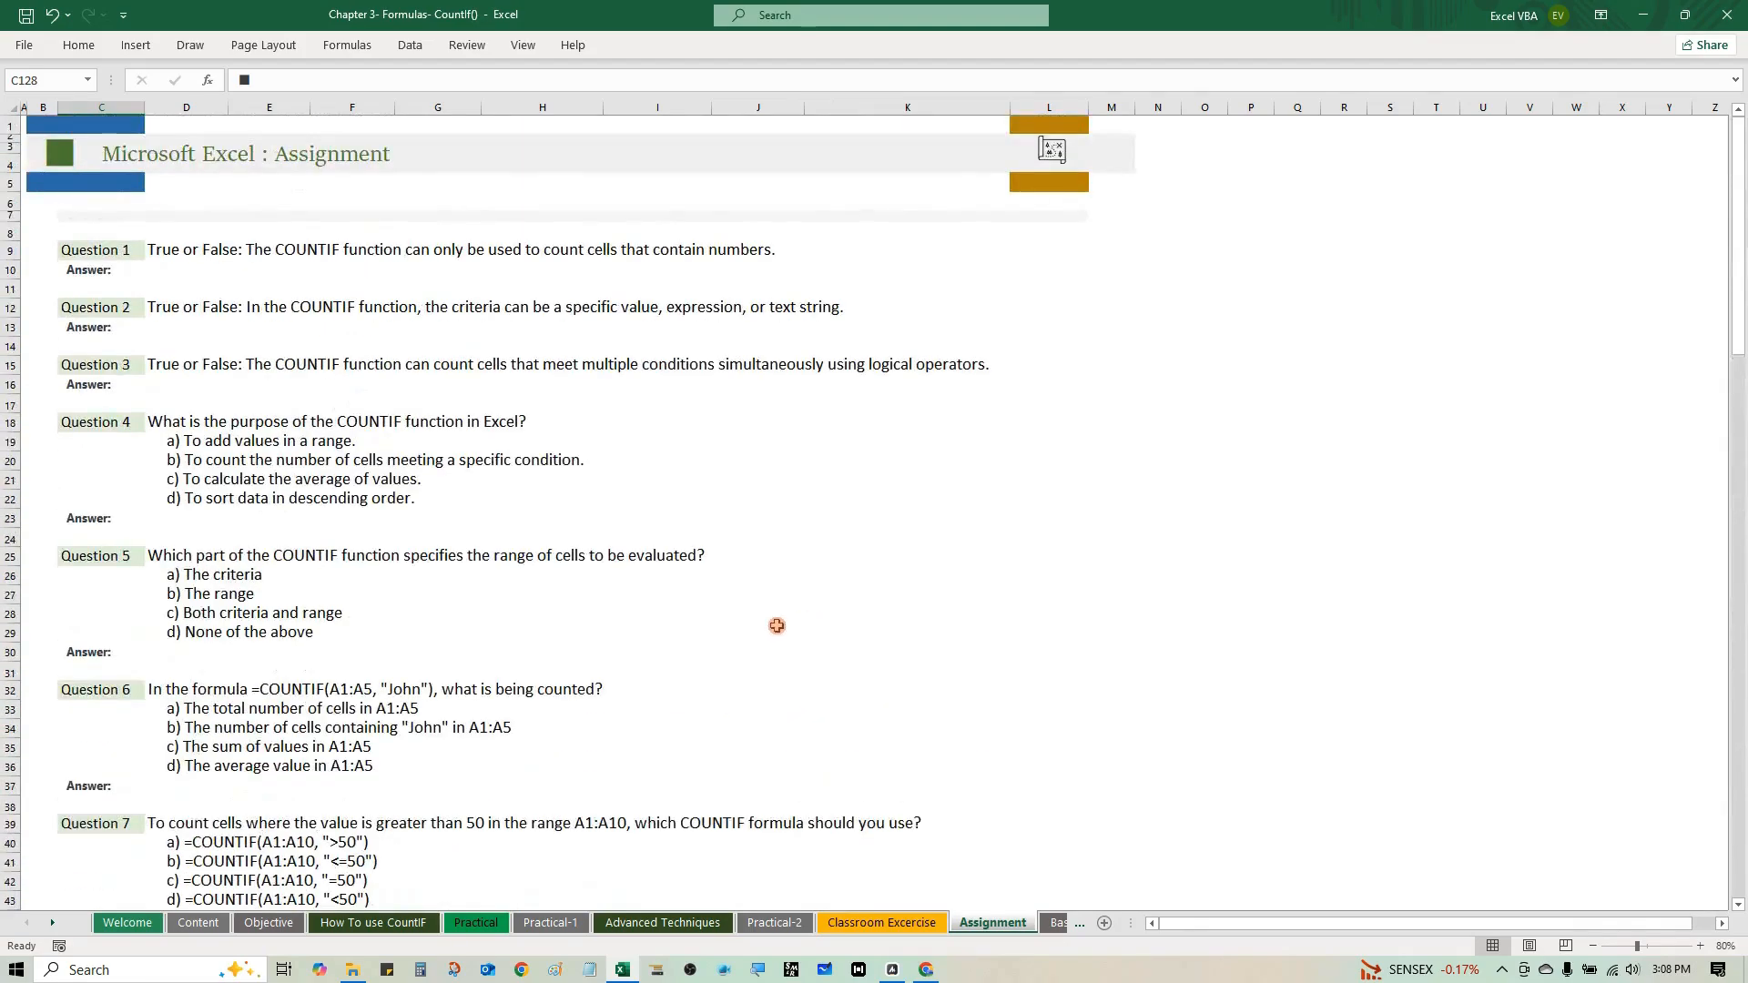